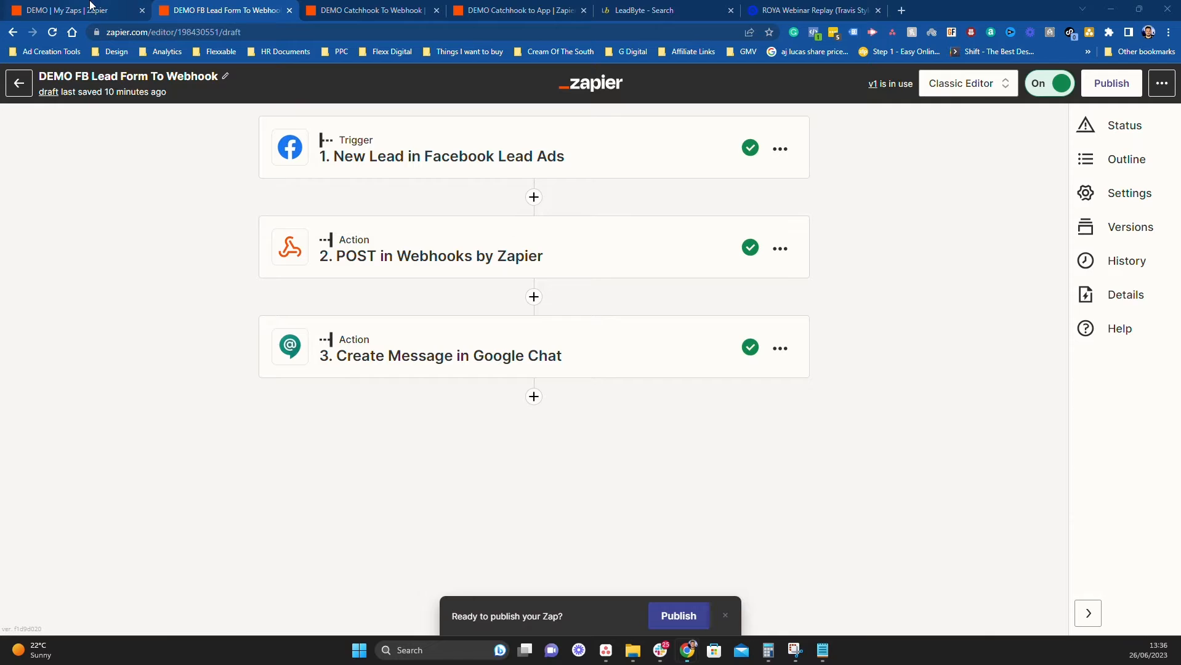
Start a new blank zap from the DEMO folder, then return to the DEMO FB Lead Form To Webhook zap
click(87, 10)
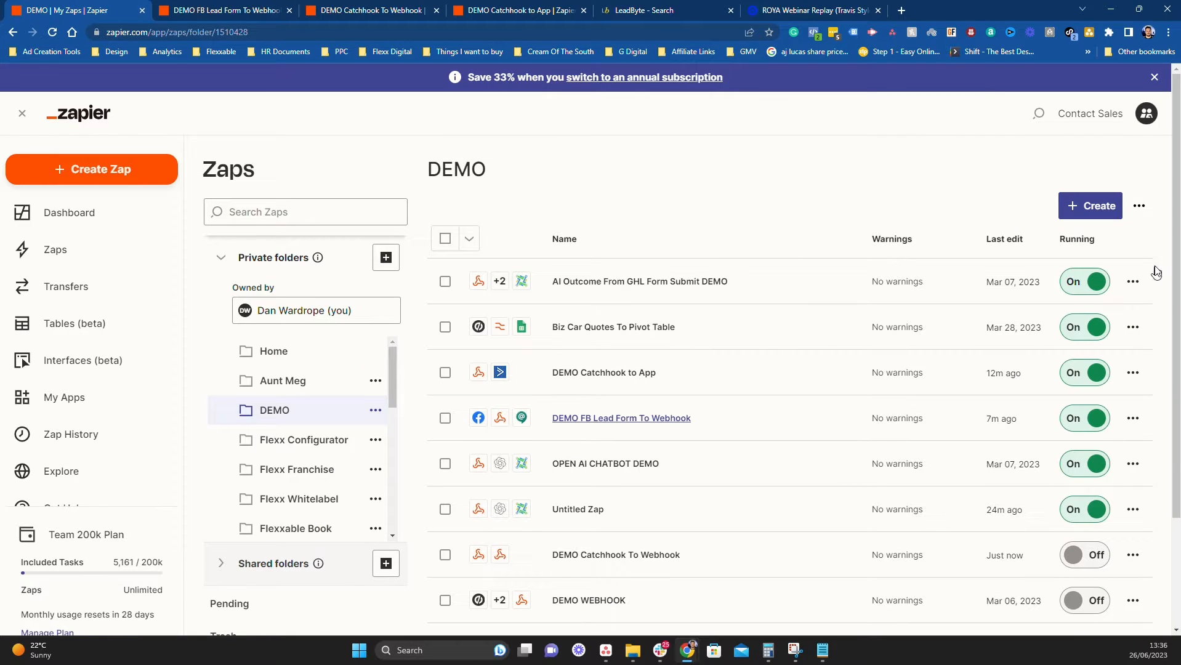
click(1117, 210)
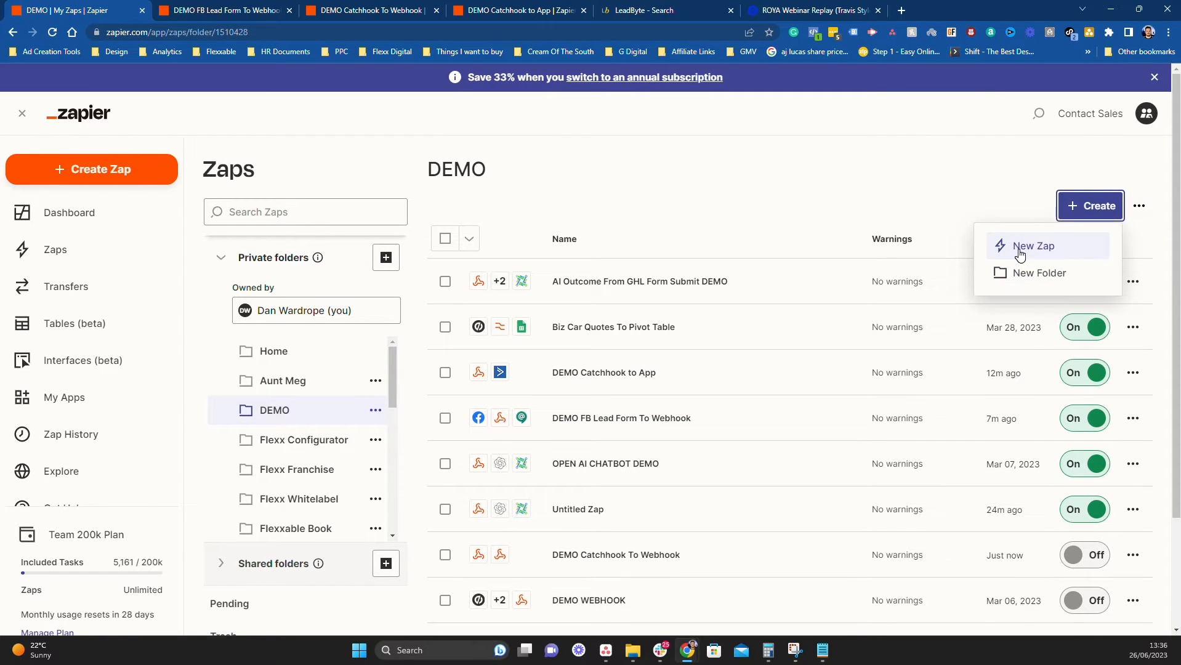
click(1021, 249)
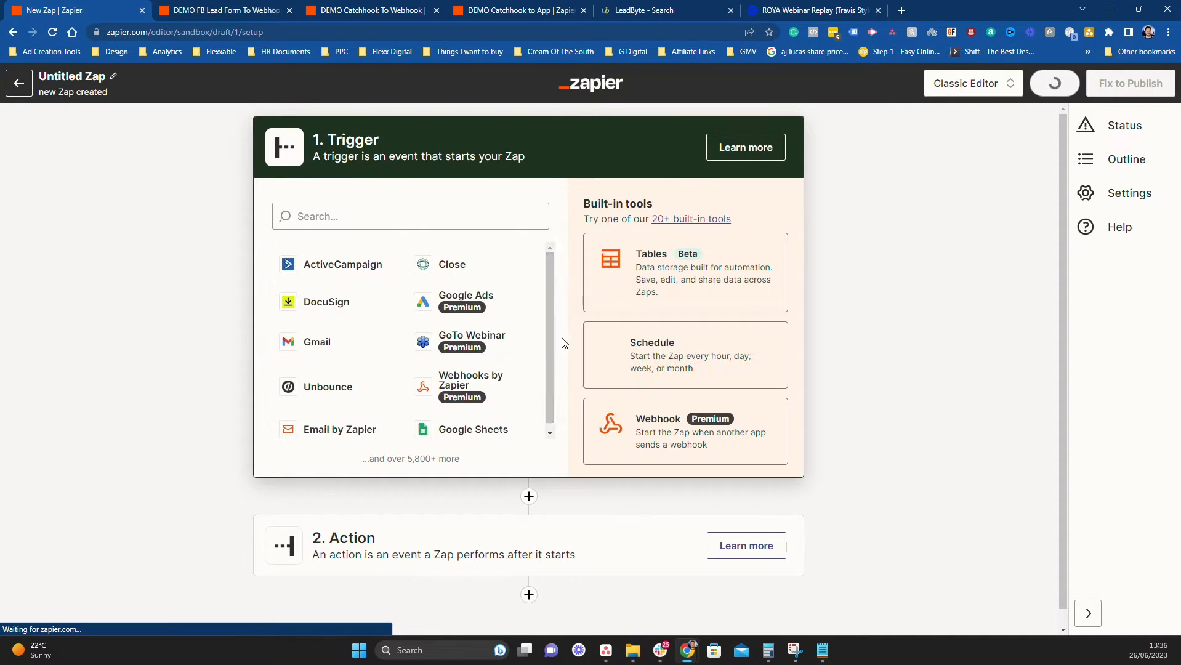
click(218, 10)
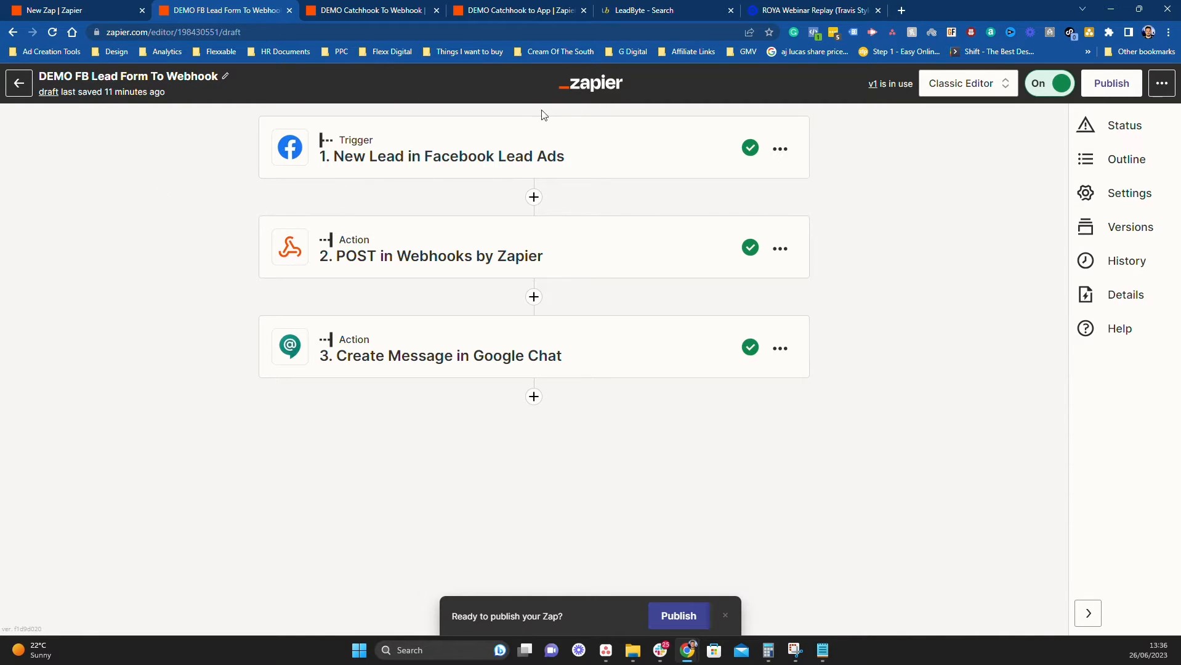
Step through the Facebook Lead Ads trigger's account and form settings and view the Solar - Holy Grail sample lead
click(519, 161)
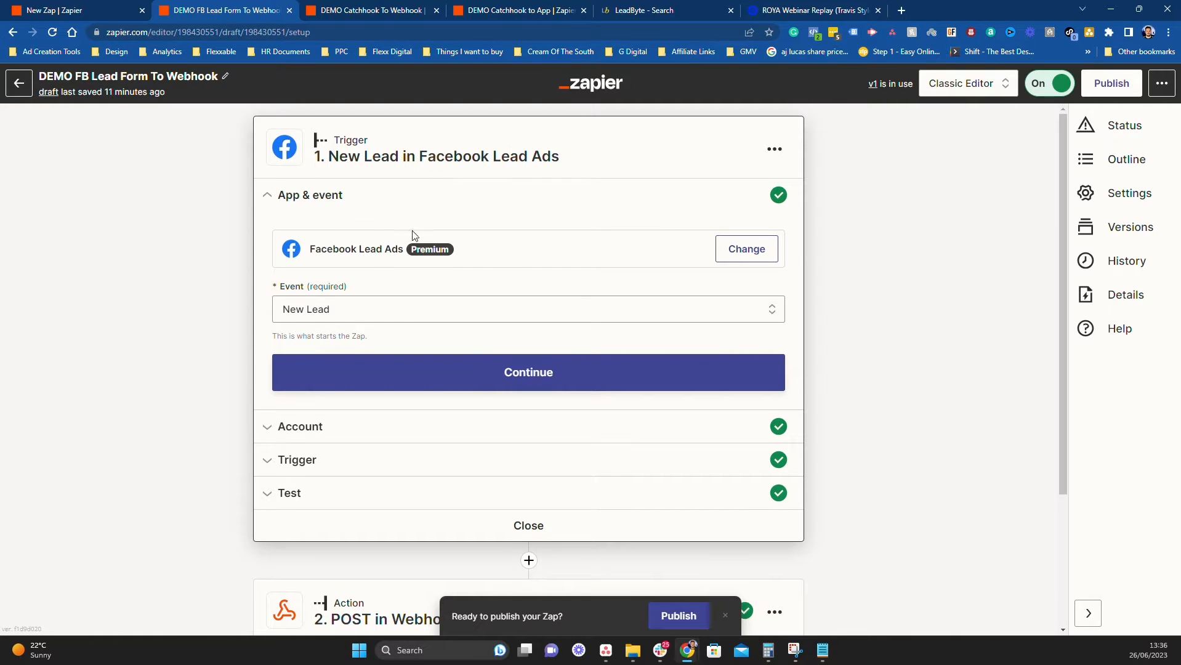
click(430, 378)
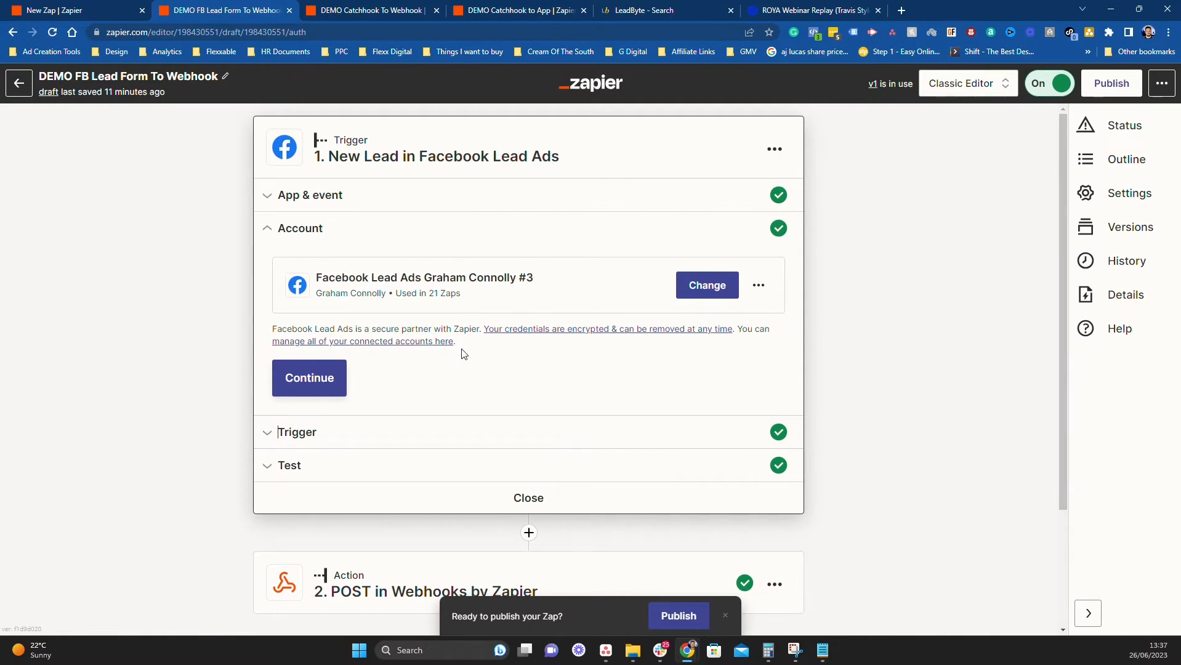
click(414, 430)
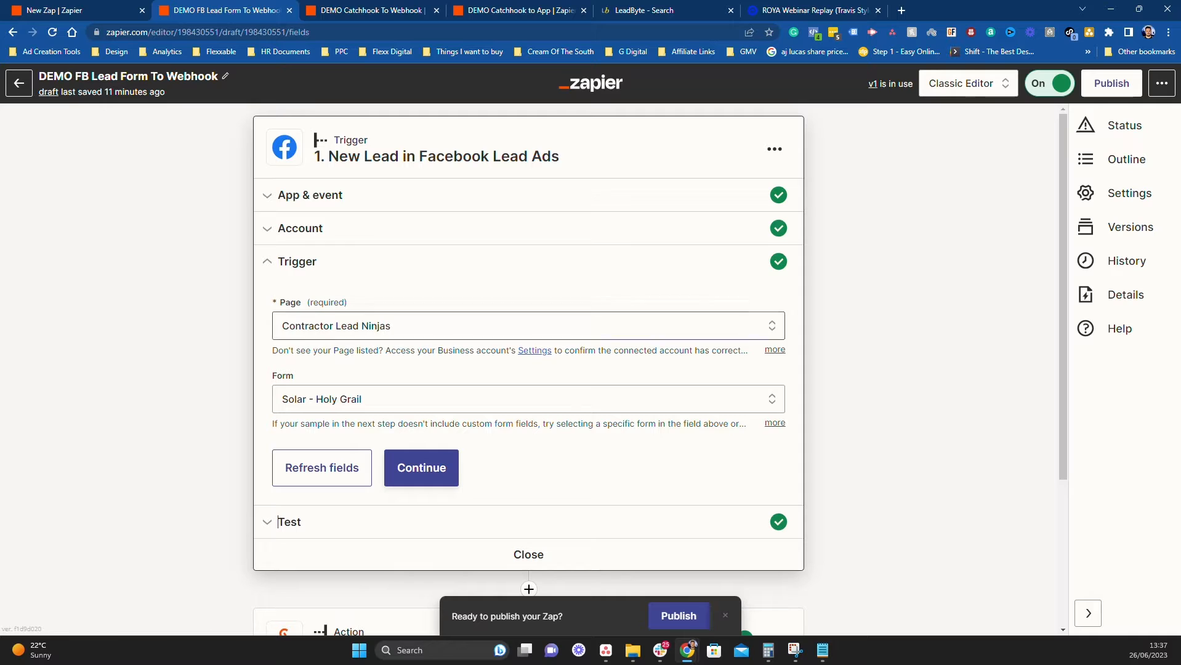
click(411, 474)
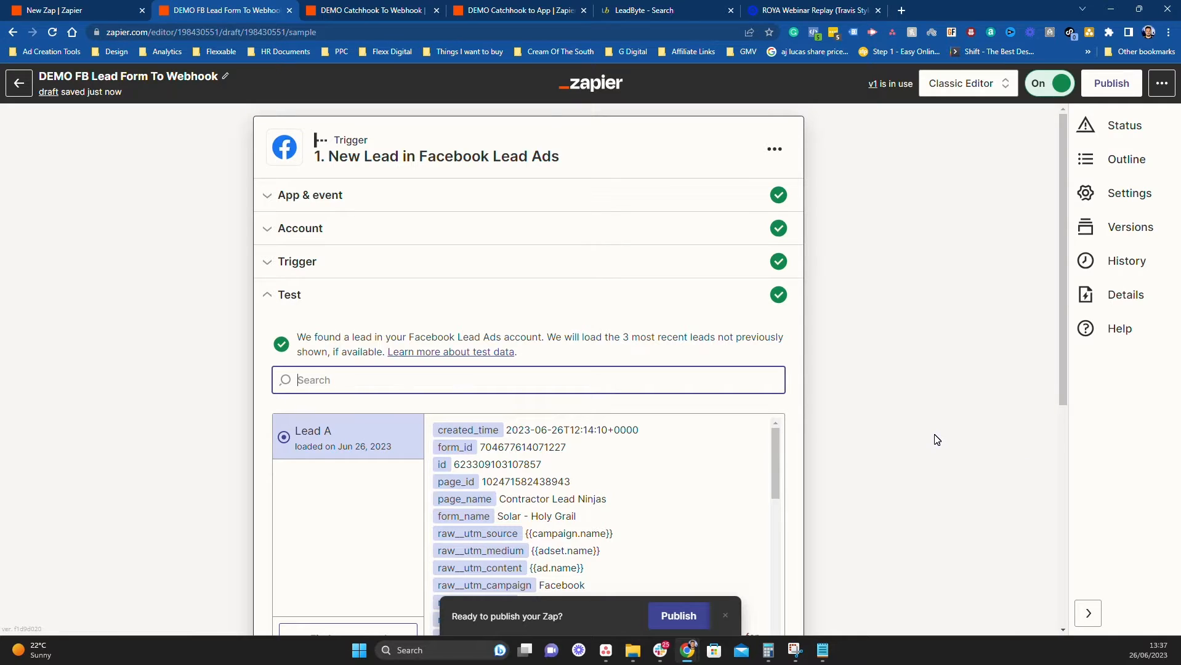
scroll(936, 440, down, 1)
scroll(936, 439, down, 6)
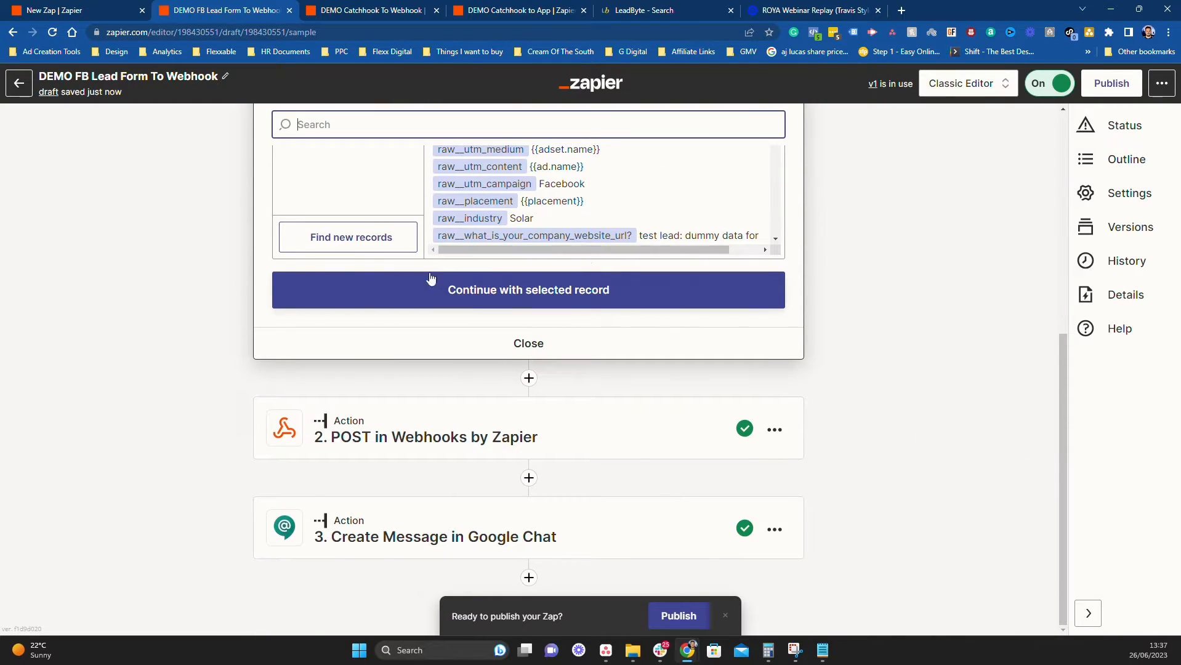
click(512, 426)
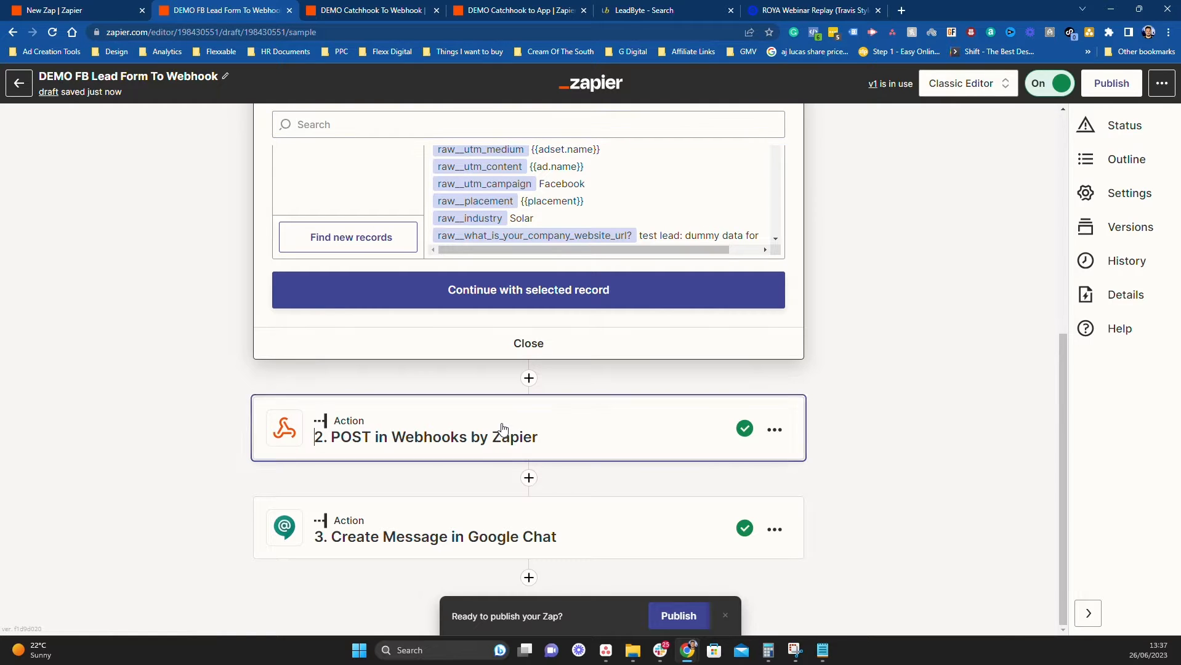
scroll(529, 369, up, 2)
Delete the empty action step that was added after the trigger
click(534, 197)
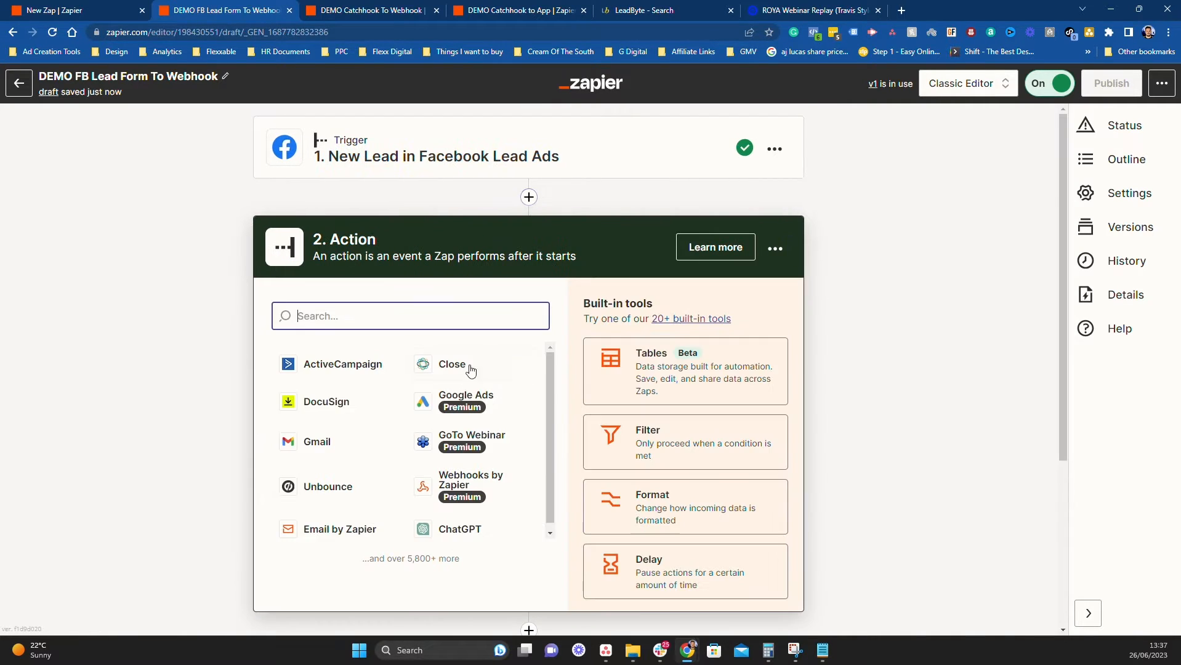
click(779, 250)
click(710, 363)
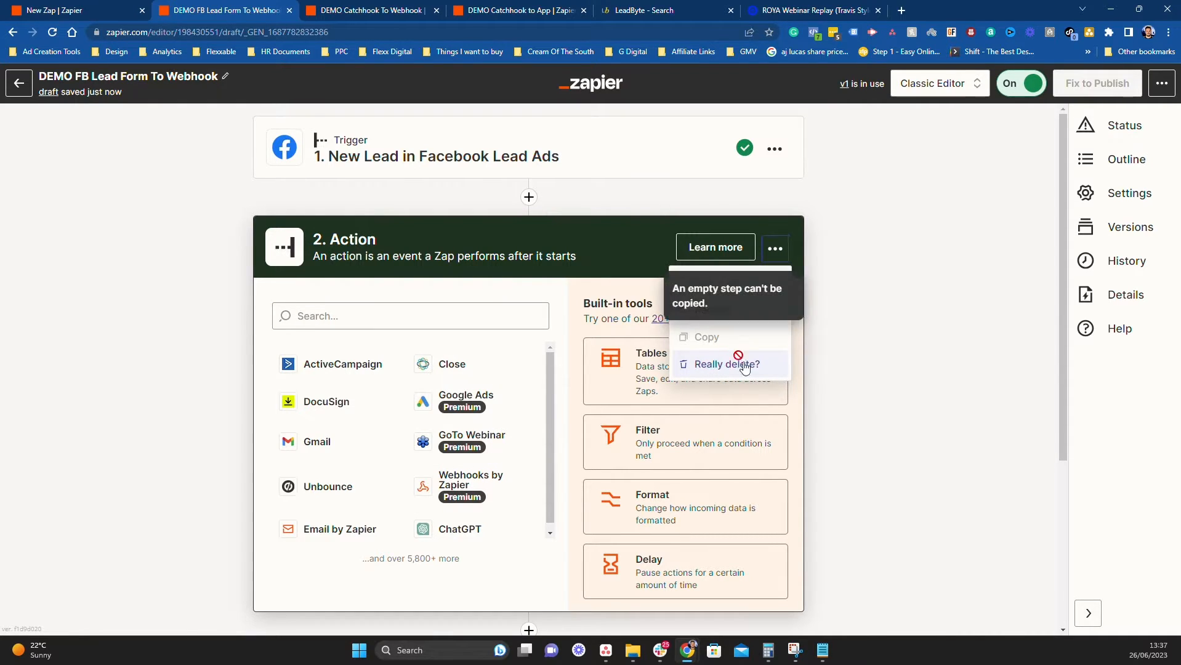
click(757, 376)
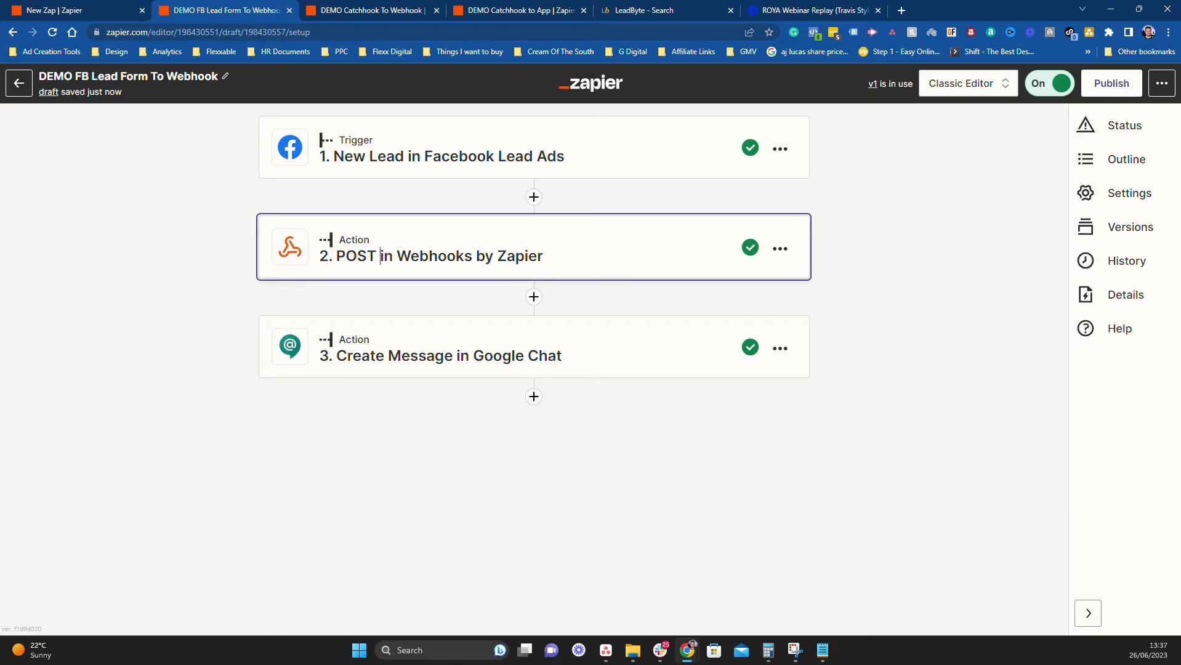
Open the Webhooks POST step and continue to its Action section with the LeadByte URL
click(376, 256)
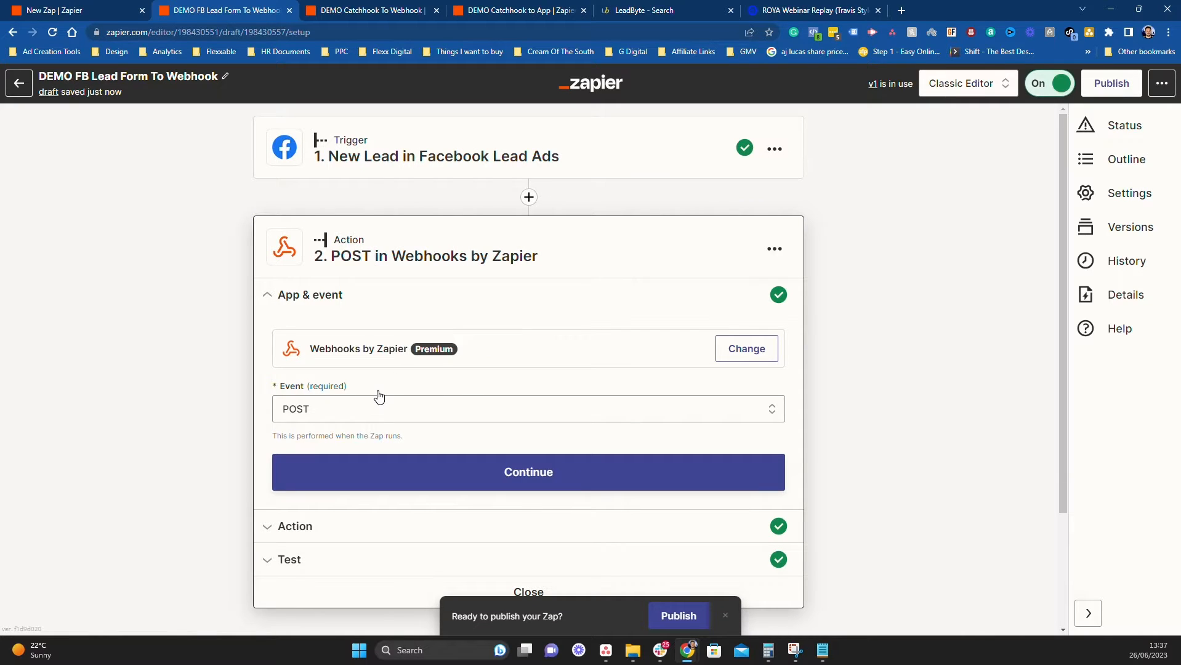
click(281, 388)
click(422, 479)
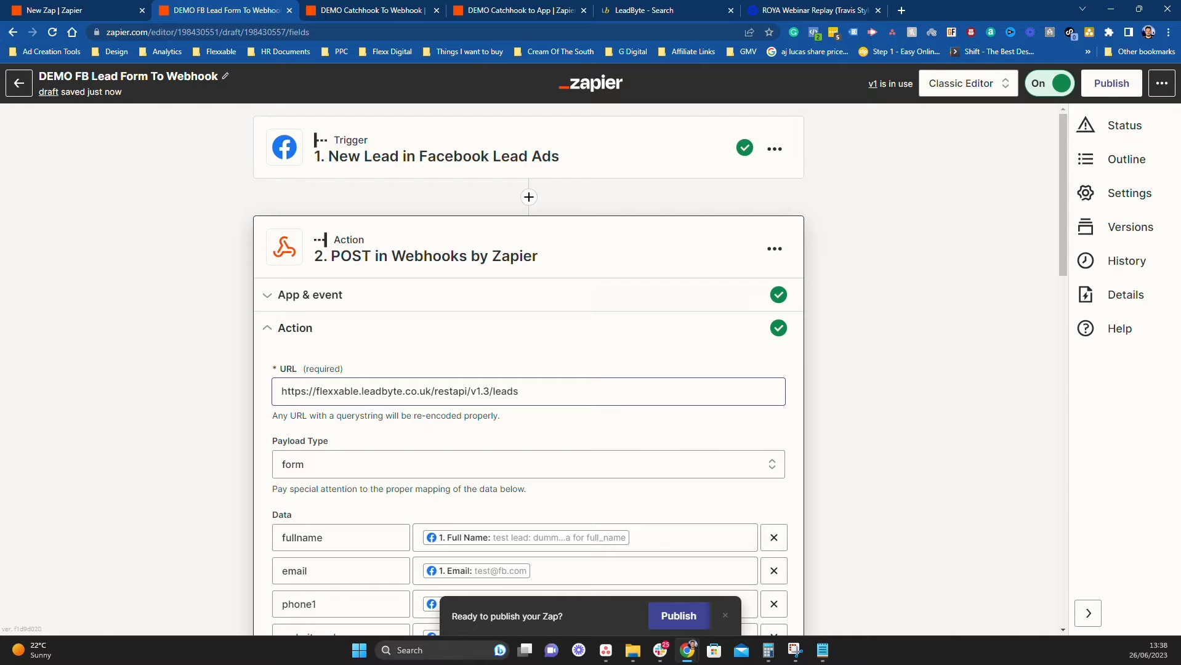
Search the web for 'hubsolv posting document' in a new tab
click(901, 11)
text(hubsol)
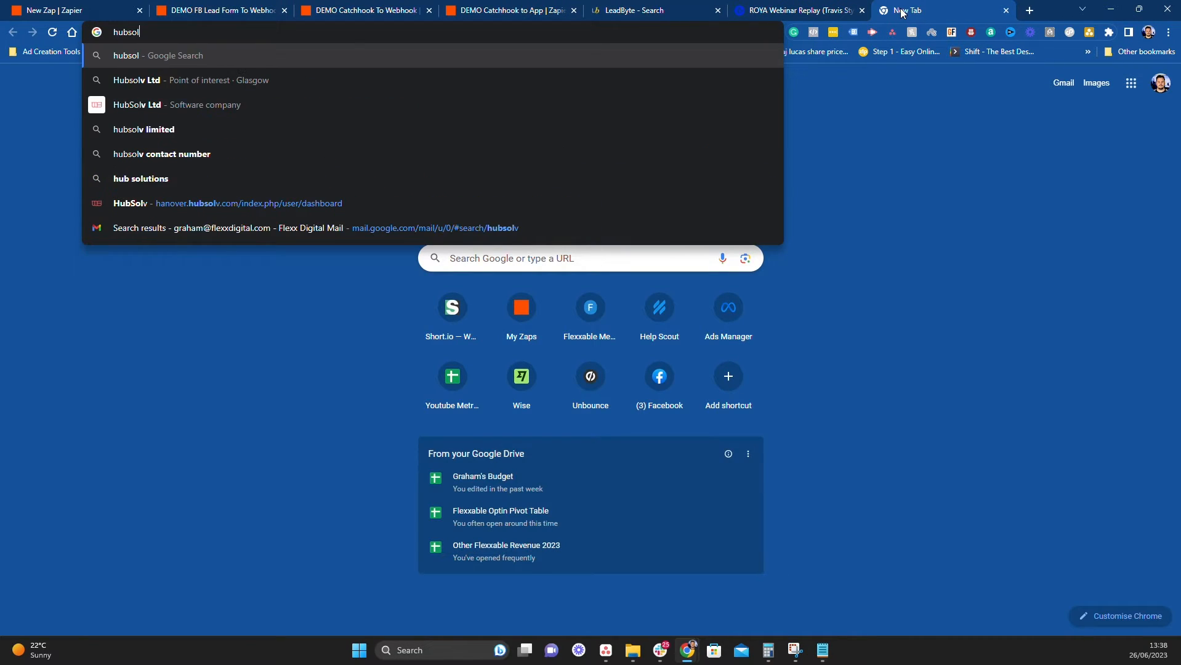
text(v posting )
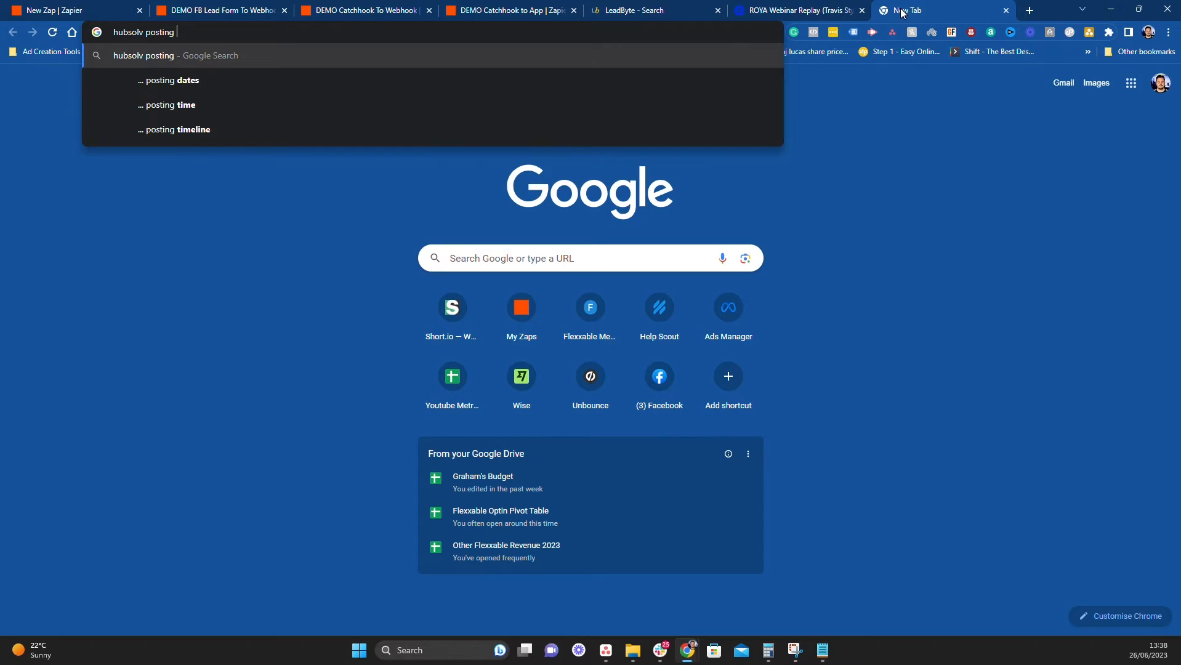
text(document)
key(Return)
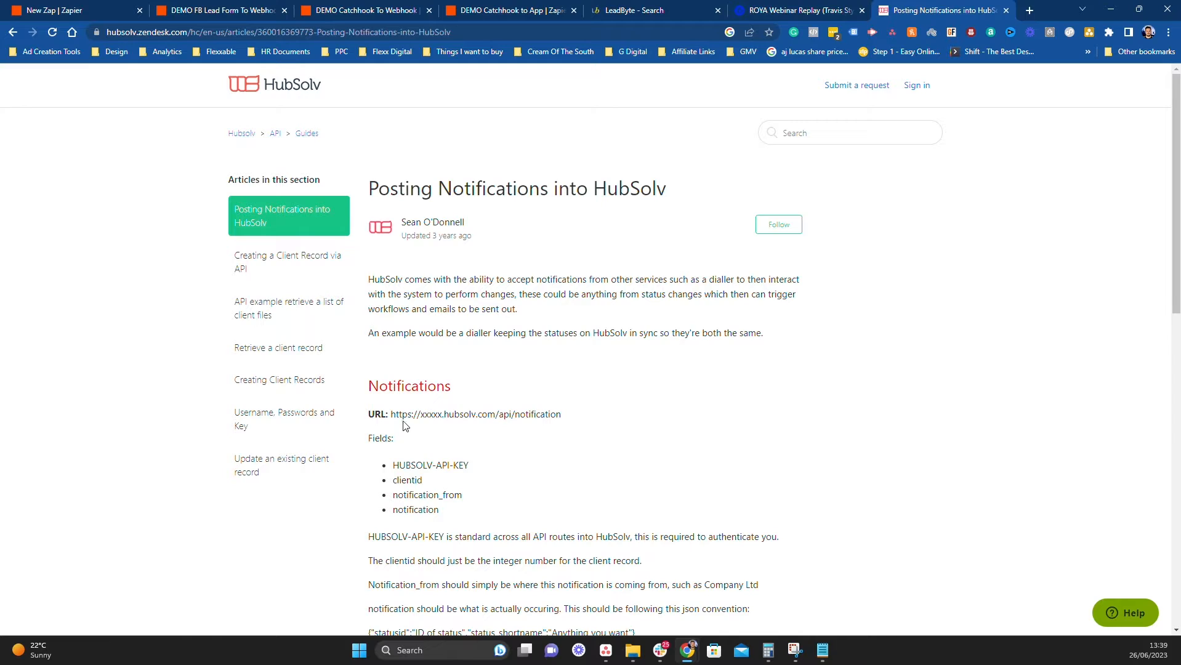
Open the HubSolv 'Creating a Client Record via API' article showing the client/format/json endpoint
drag(390, 413, 510, 413)
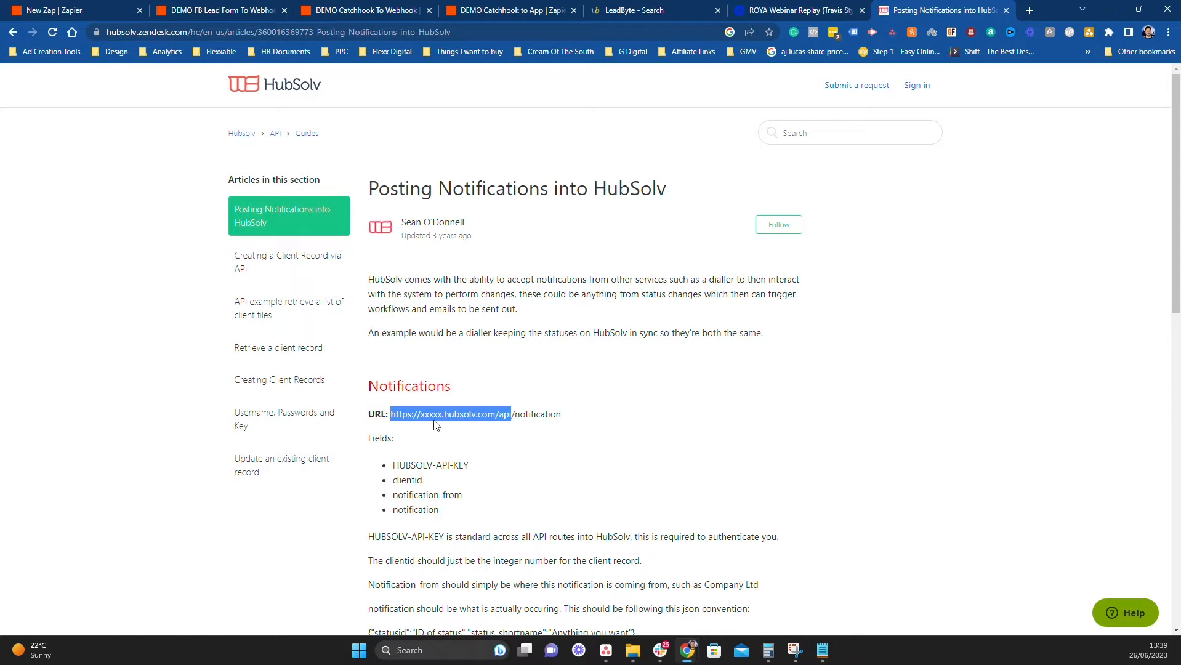
click(701, 473)
scroll(563, 414, down, 2)
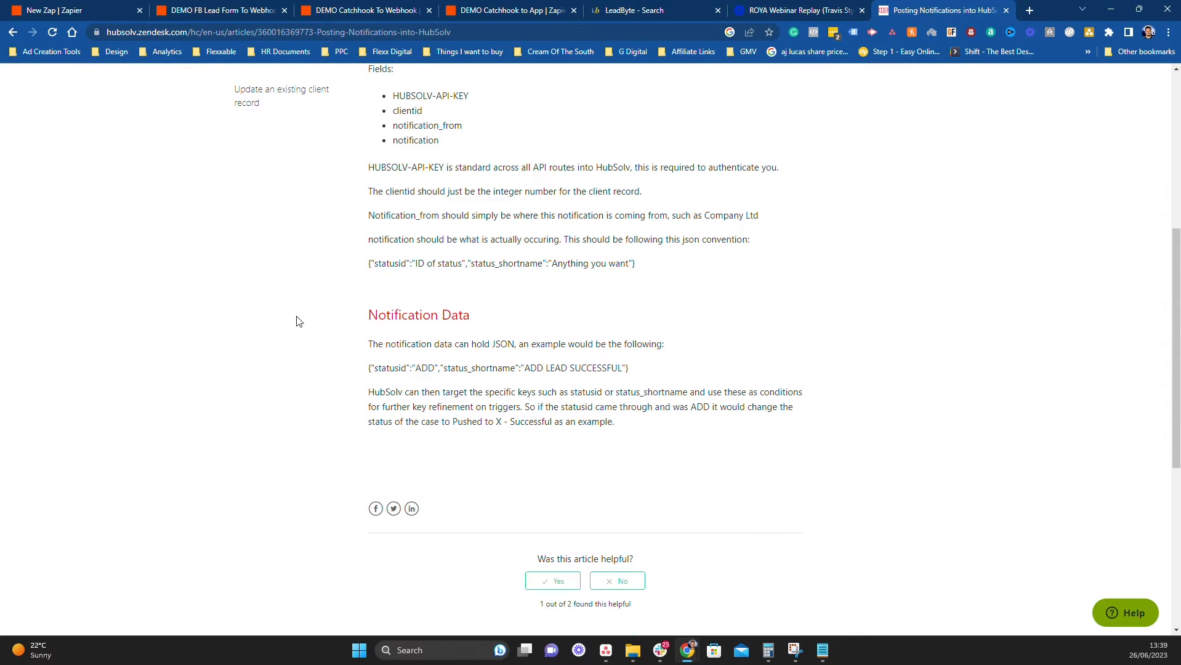
scroll(527, 444, down, 1)
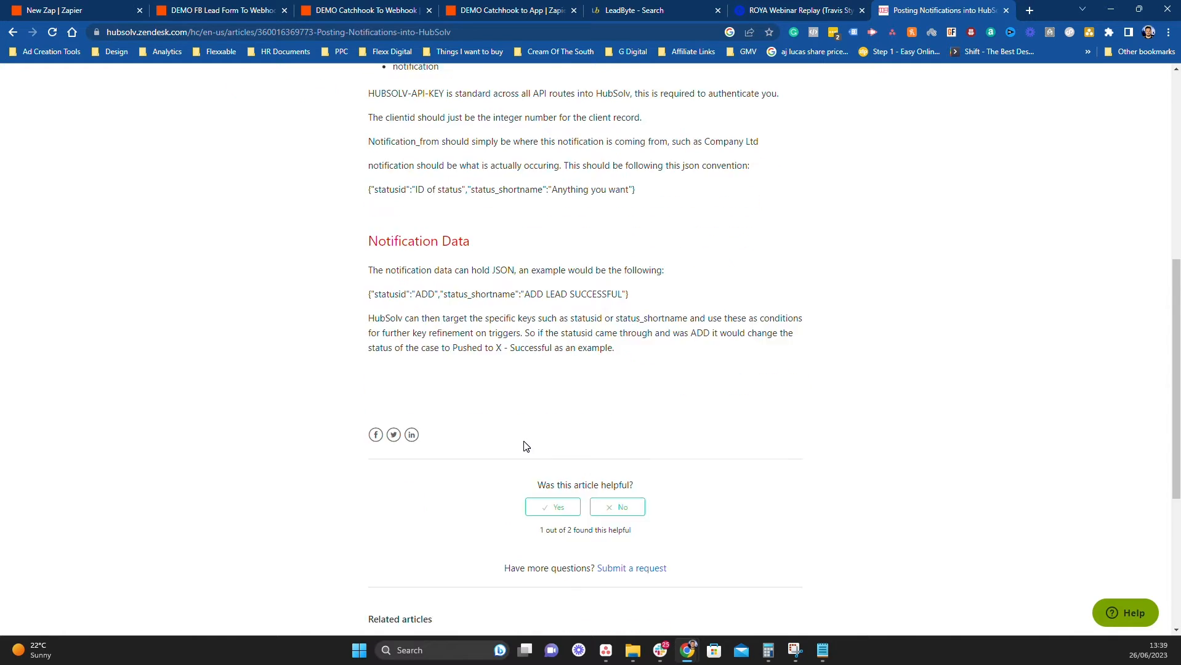
scroll(527, 444, up, 7)
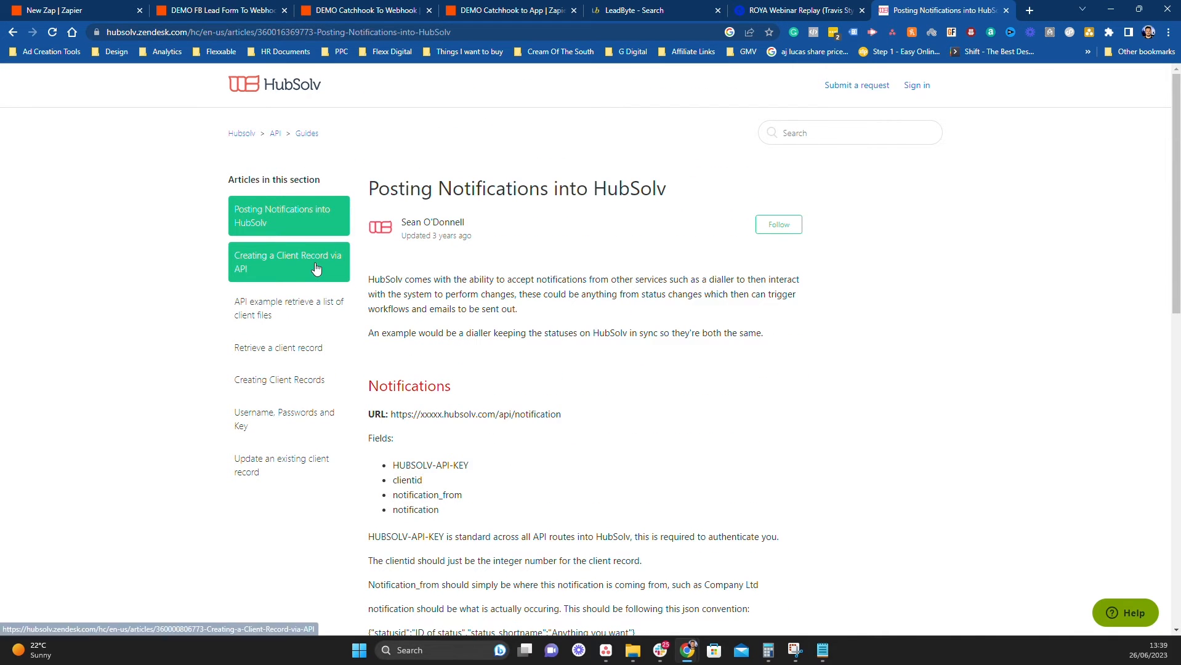
click(277, 262)
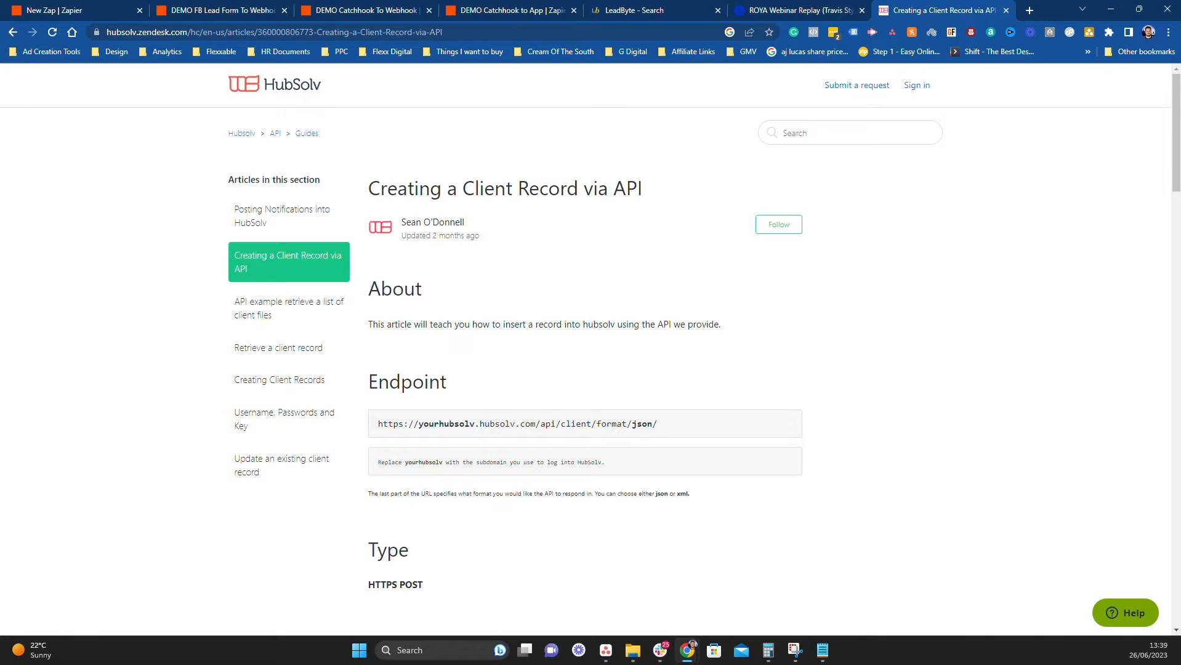
drag(419, 424, 474, 423)
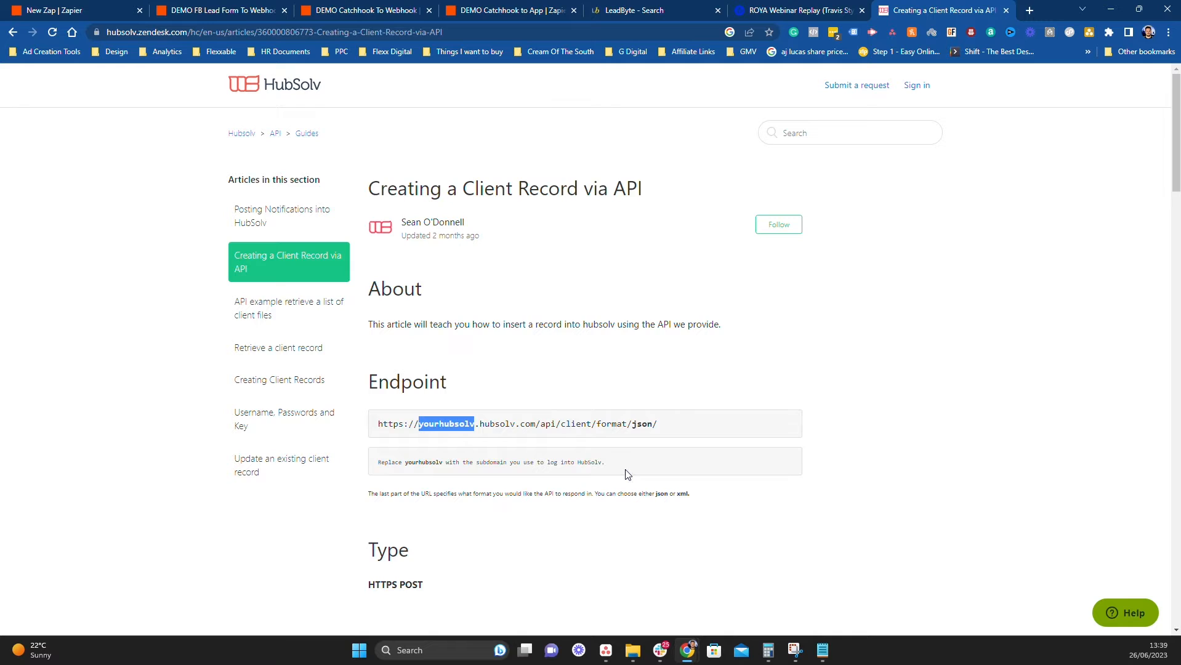
Return to the DEMO FB Lead Form To Webhook zap and select the LeadByte URL
click(222, 10)
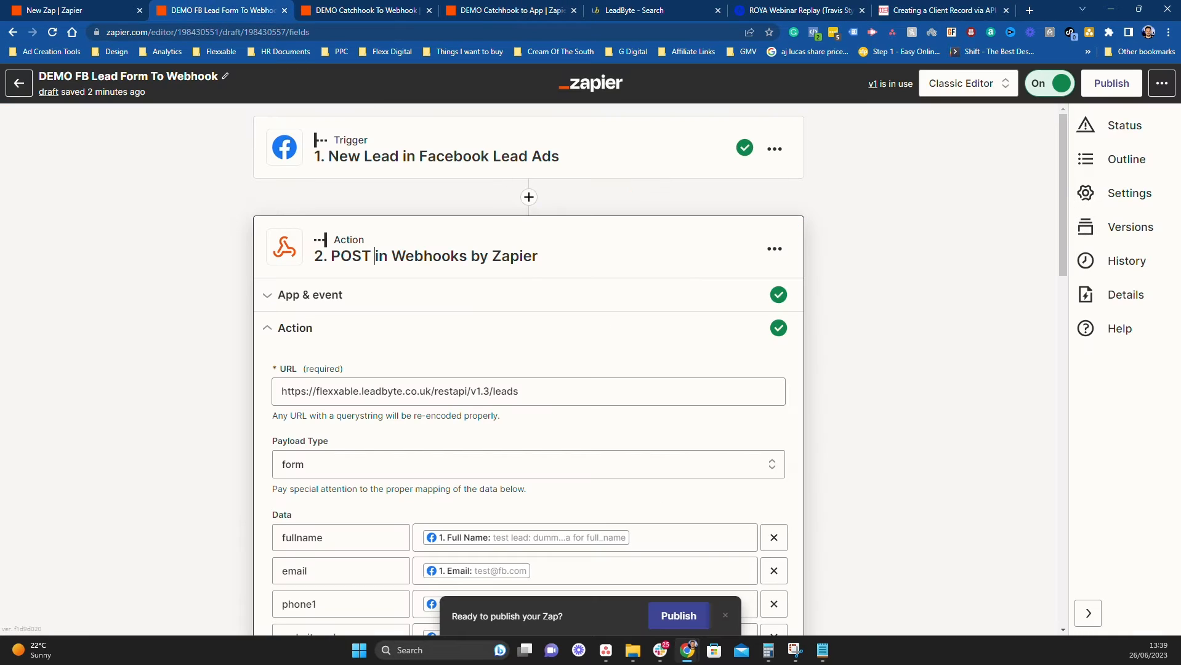
drag(533, 392, 276, 389)
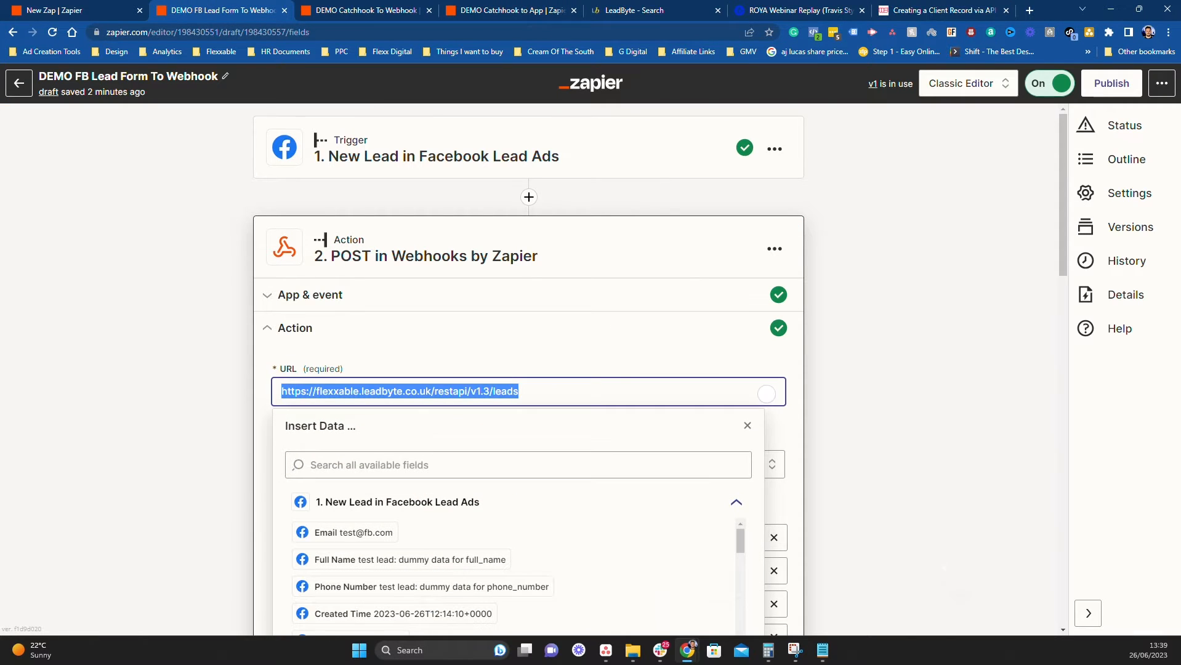
click(640, 362)
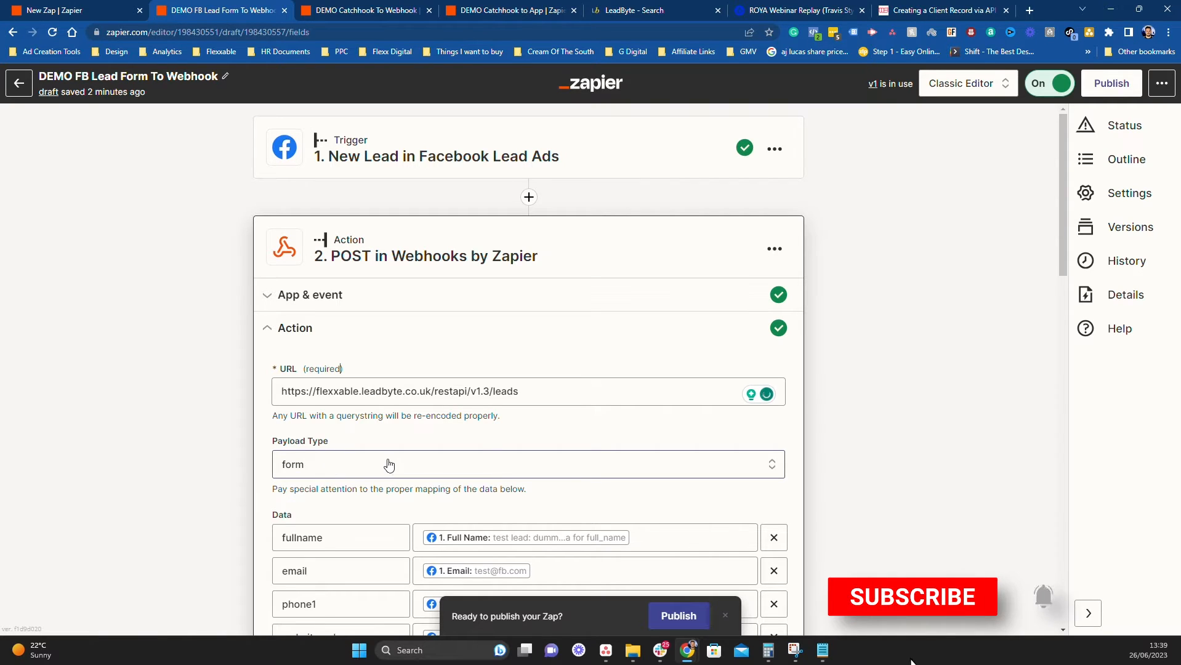
Try json and xml payload types, then set the payload type back to form
click(445, 471)
scroll(533, 463, down, 2)
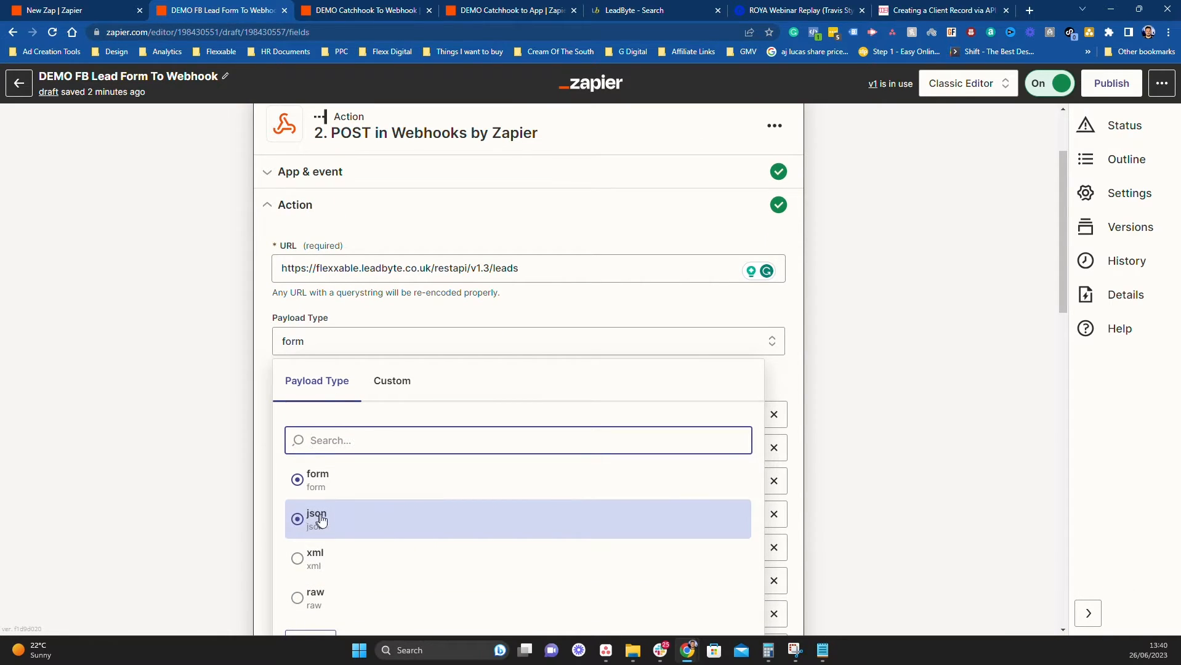
click(312, 561)
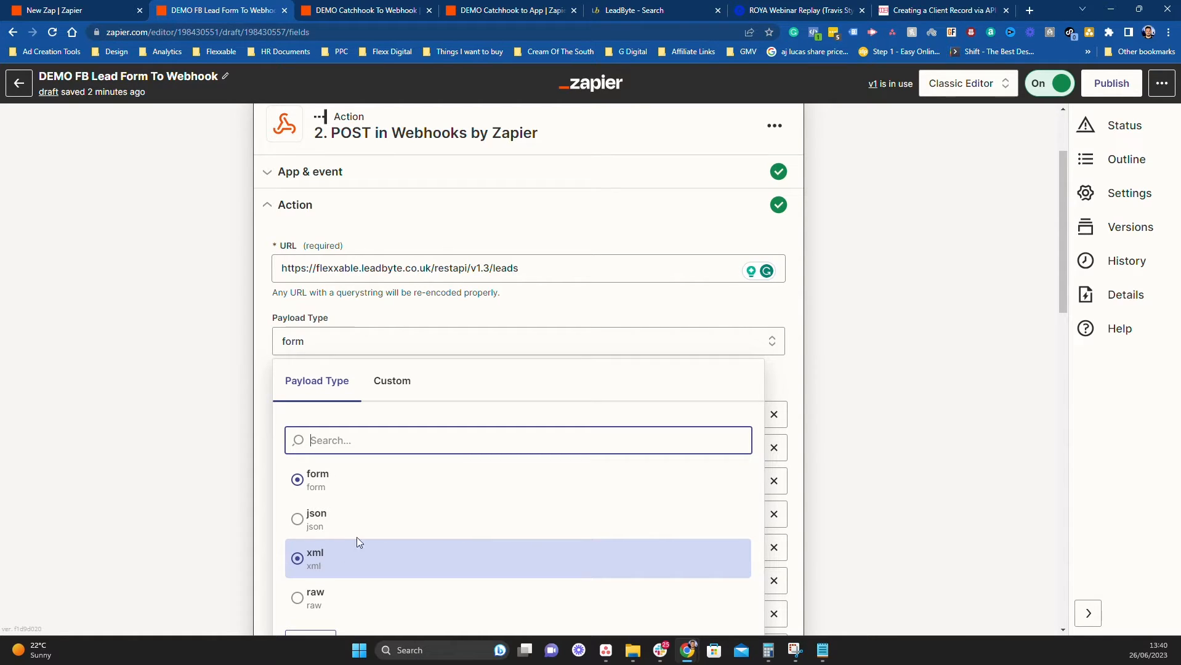
click(322, 520)
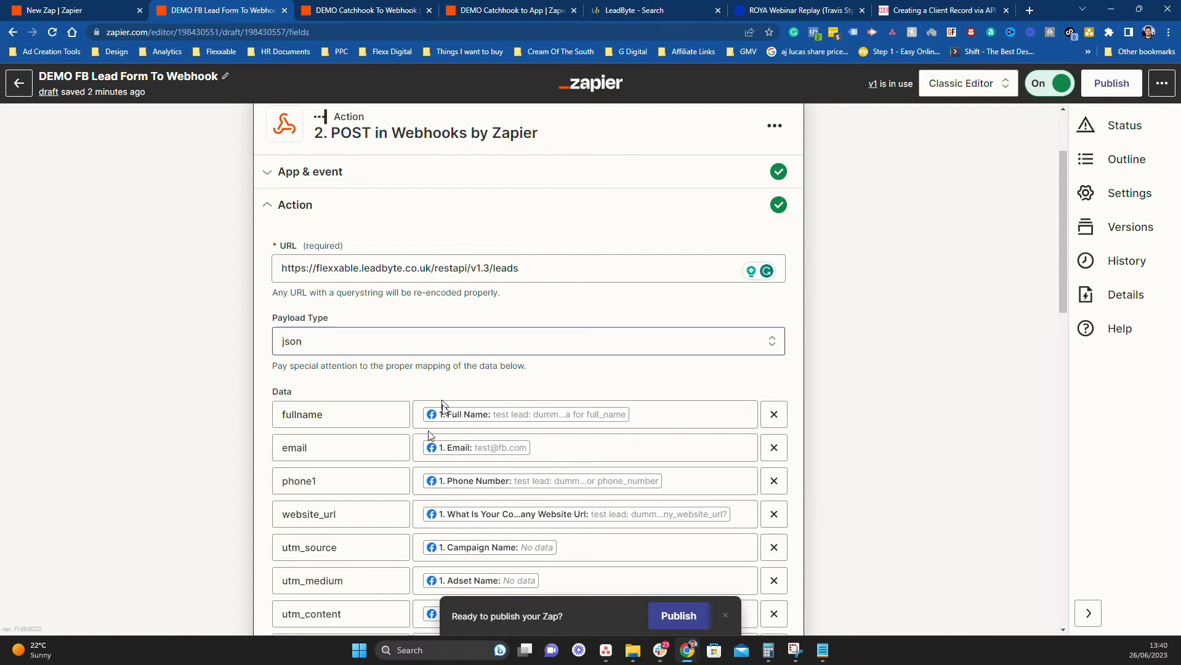
click(440, 341)
click(291, 561)
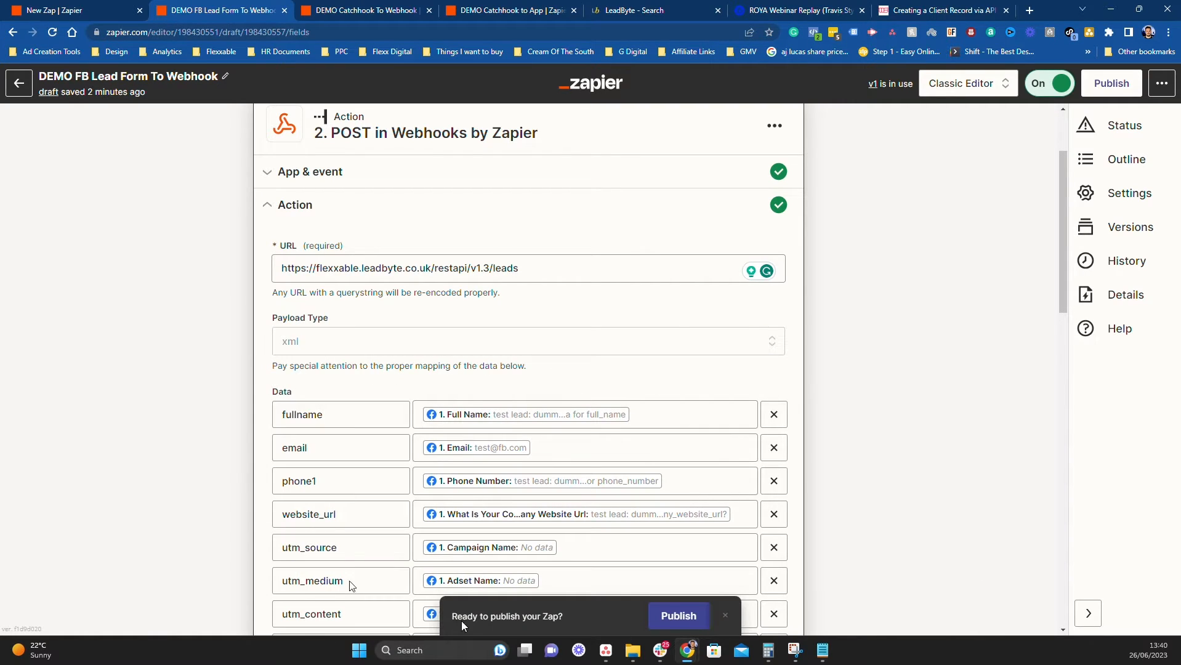
click(348, 342)
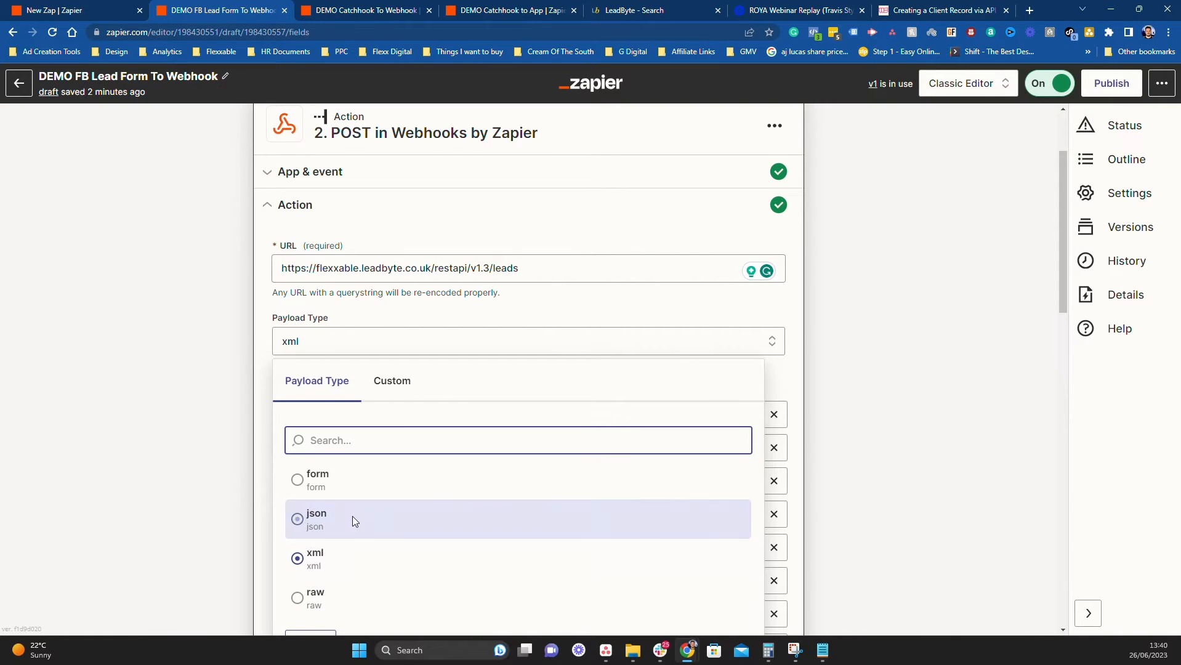
click(334, 495)
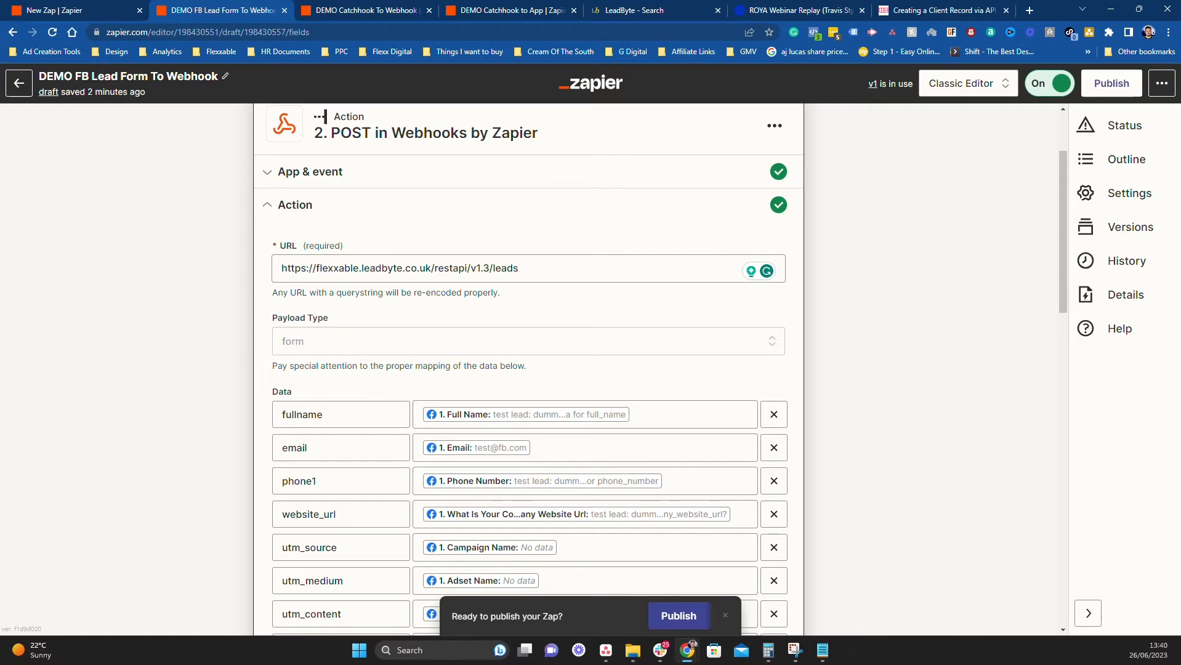
scroll(915, 367, down, 2)
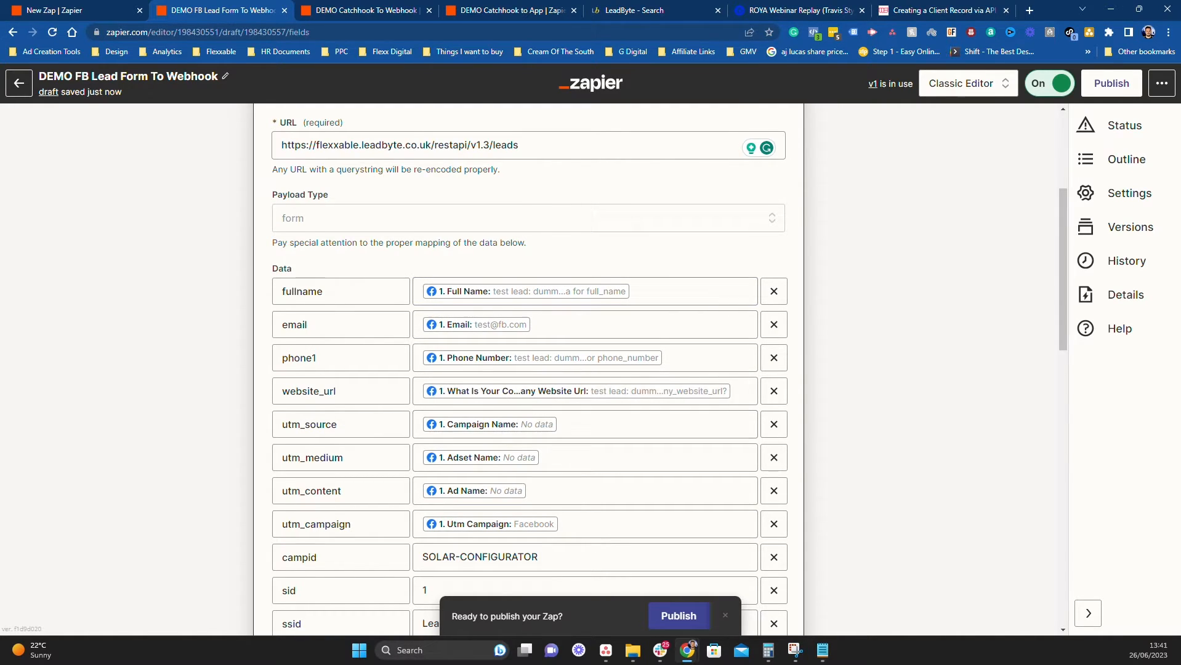
scroll(282, 218, up, 4)
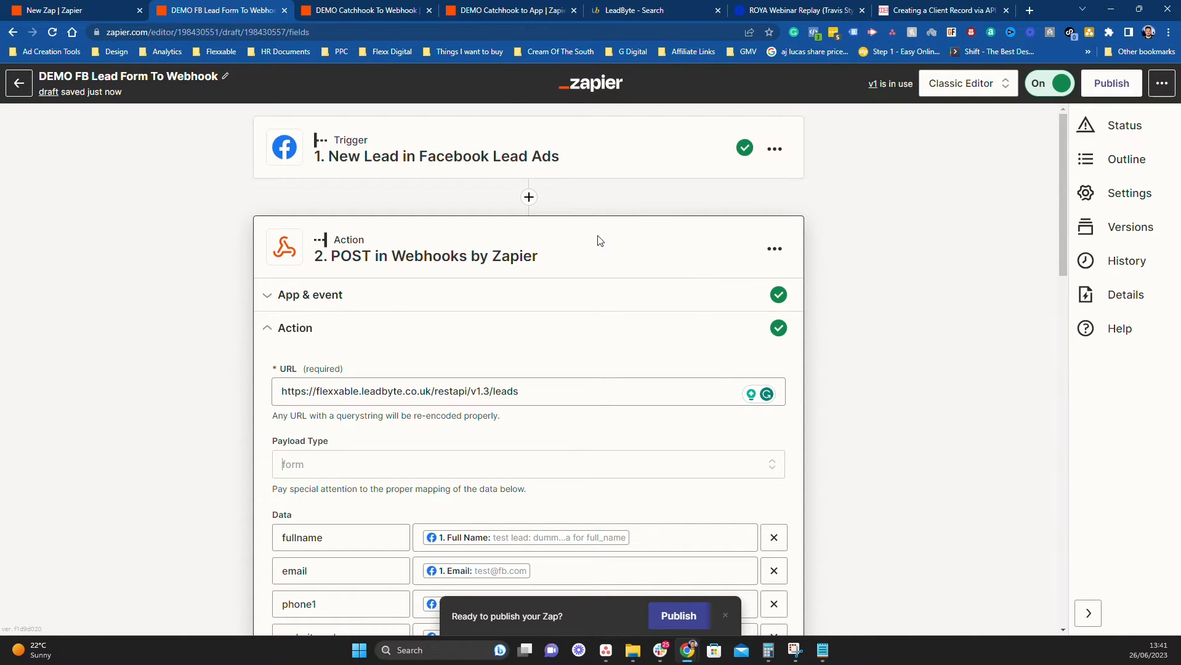
scroll(670, 316, down, 1)
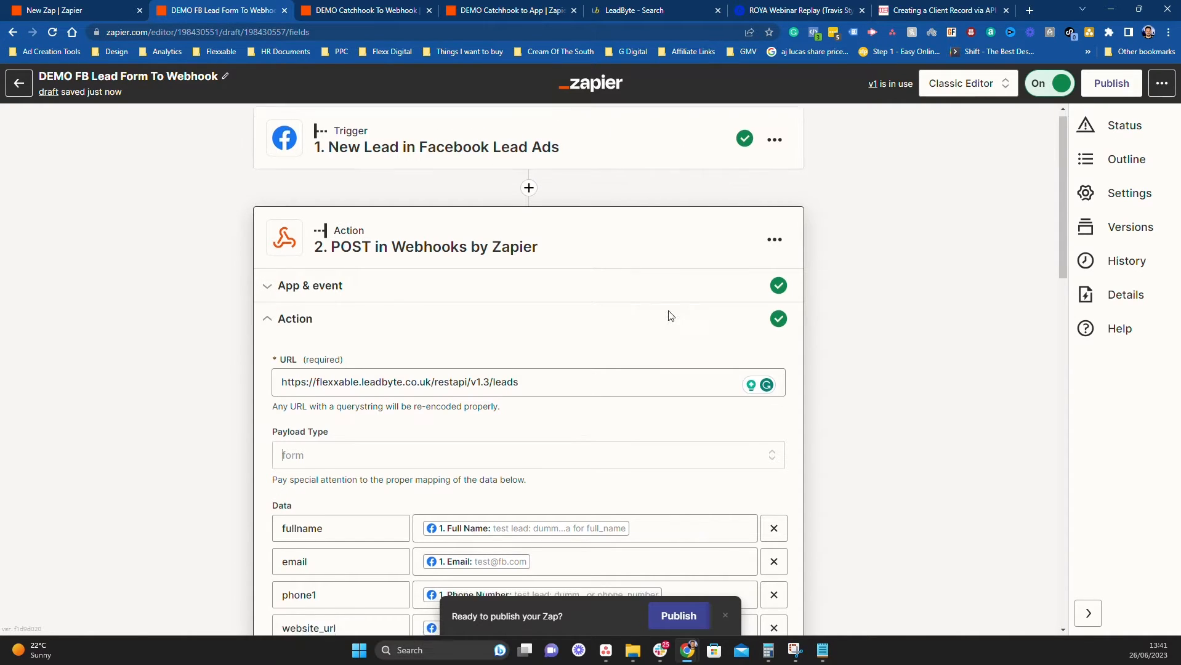
scroll(670, 315, down, 5)
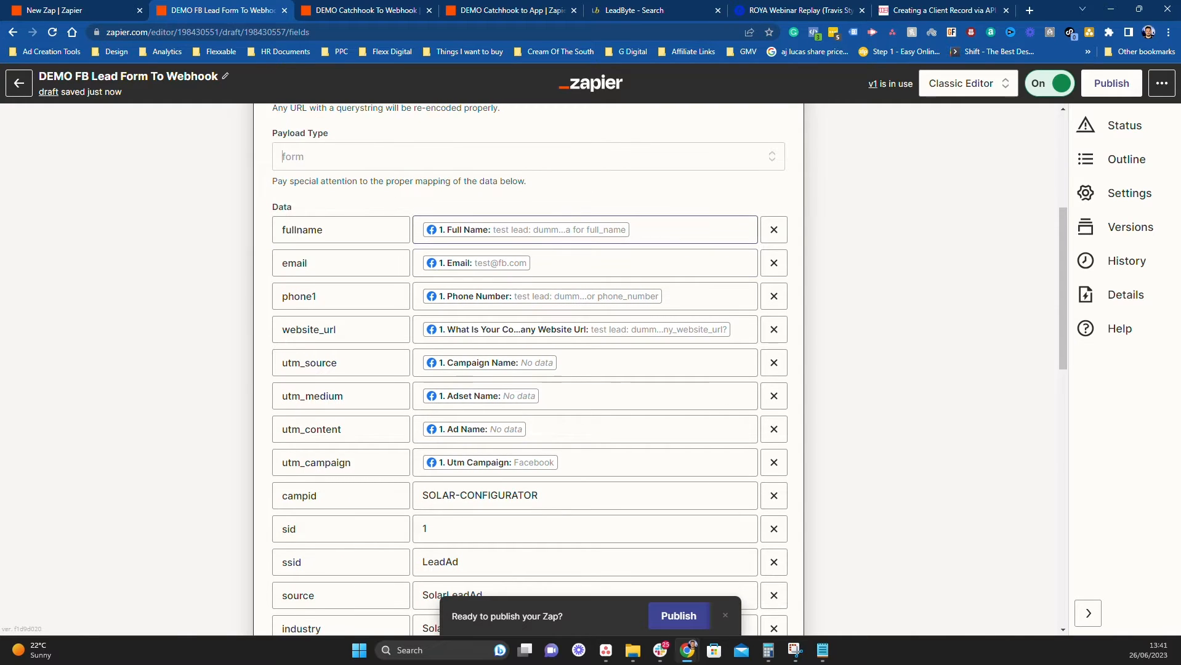
click(677, 230)
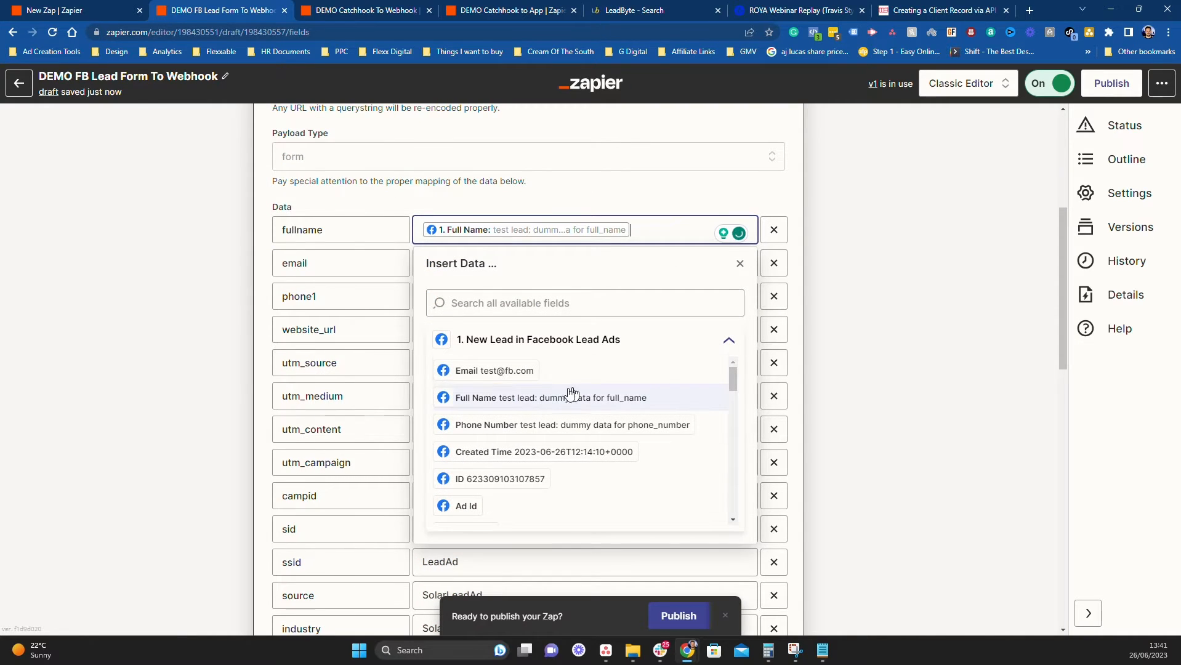
click(936, 303)
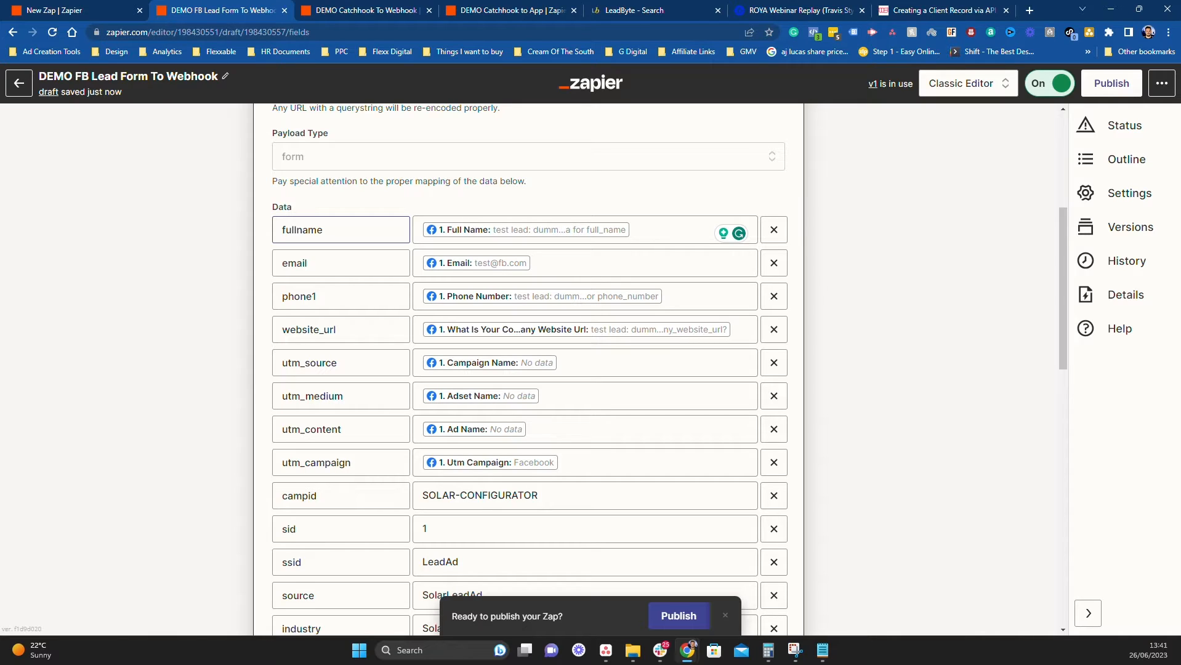
key(ctrl+a)
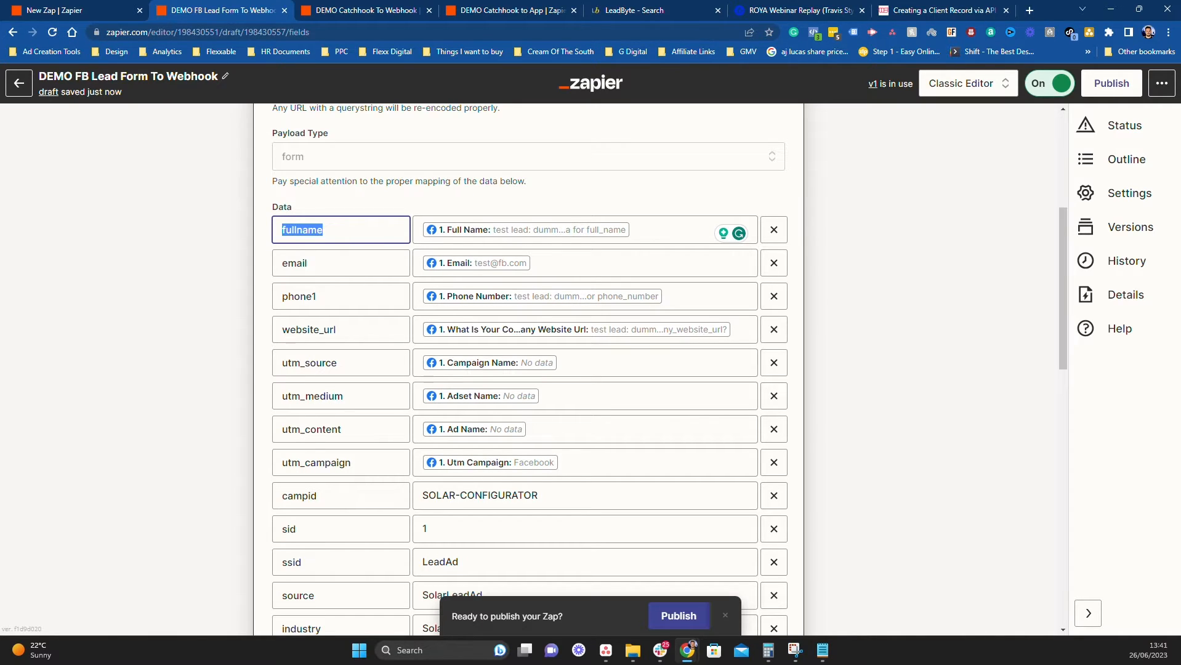
click(294, 230)
key(BackSpace)
key(BackSpace)
key(BackSpace)
key(BackSpace)
text(first_)
key(BackSpace)
key(BackSpace)
key(BackSpace)
key(BackSpace)
key(BackSpace)
key(BackSpace)
text(full)
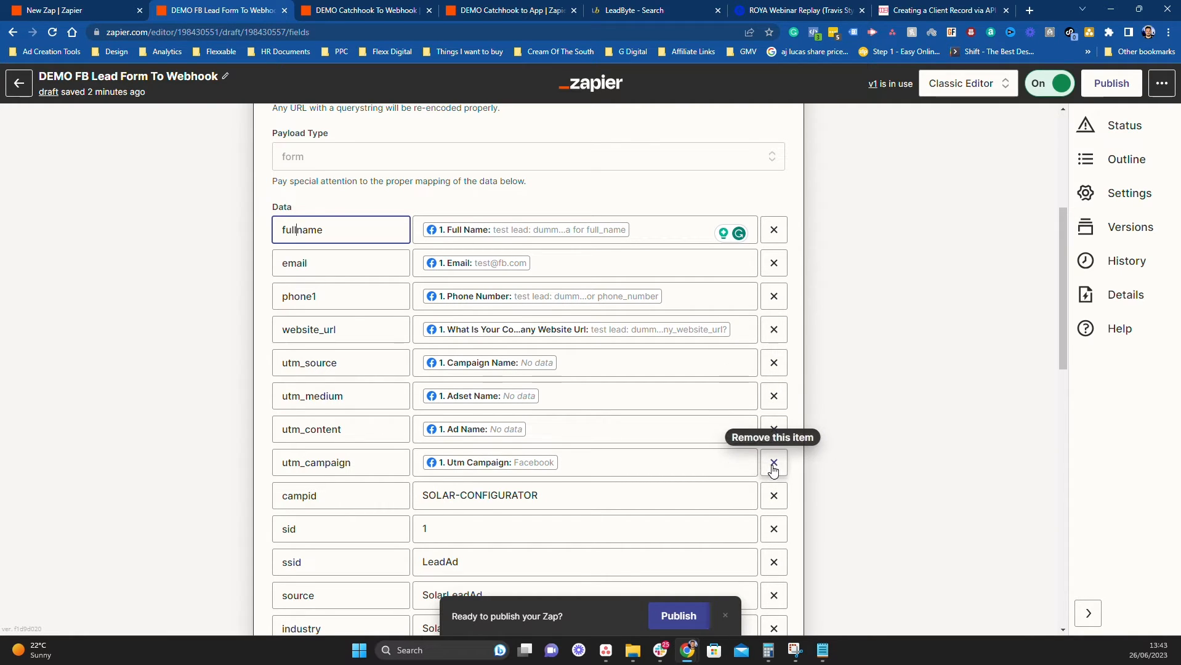
scroll(566, 467, down, 3)
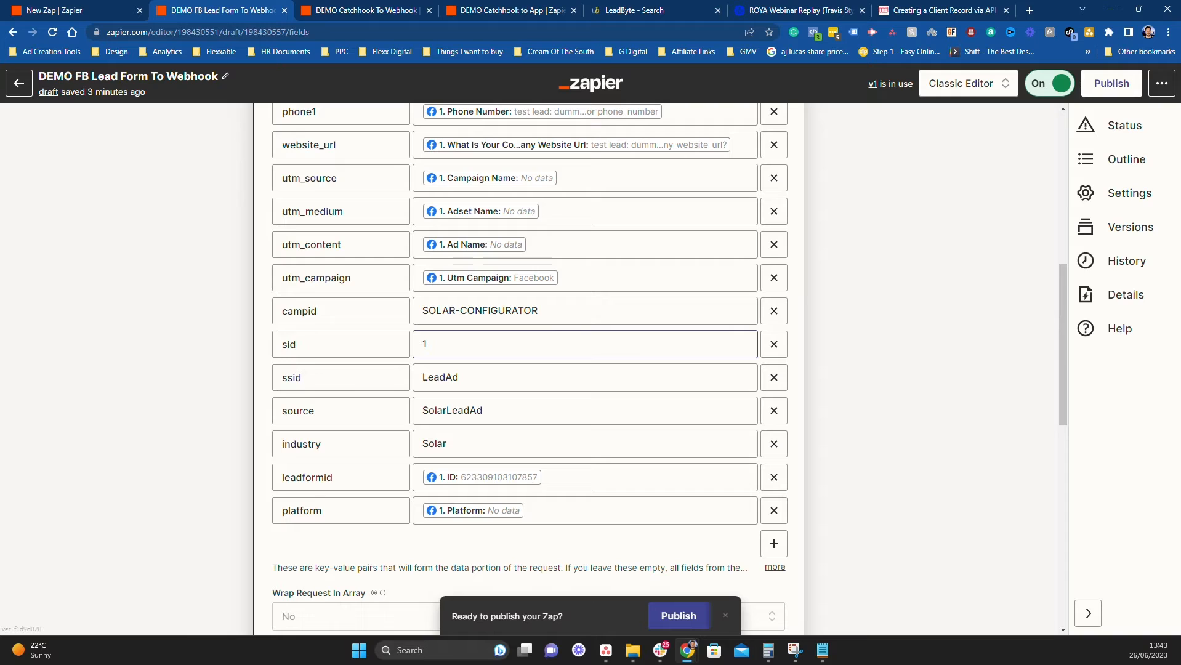
scroll(432, 335, up, 2)
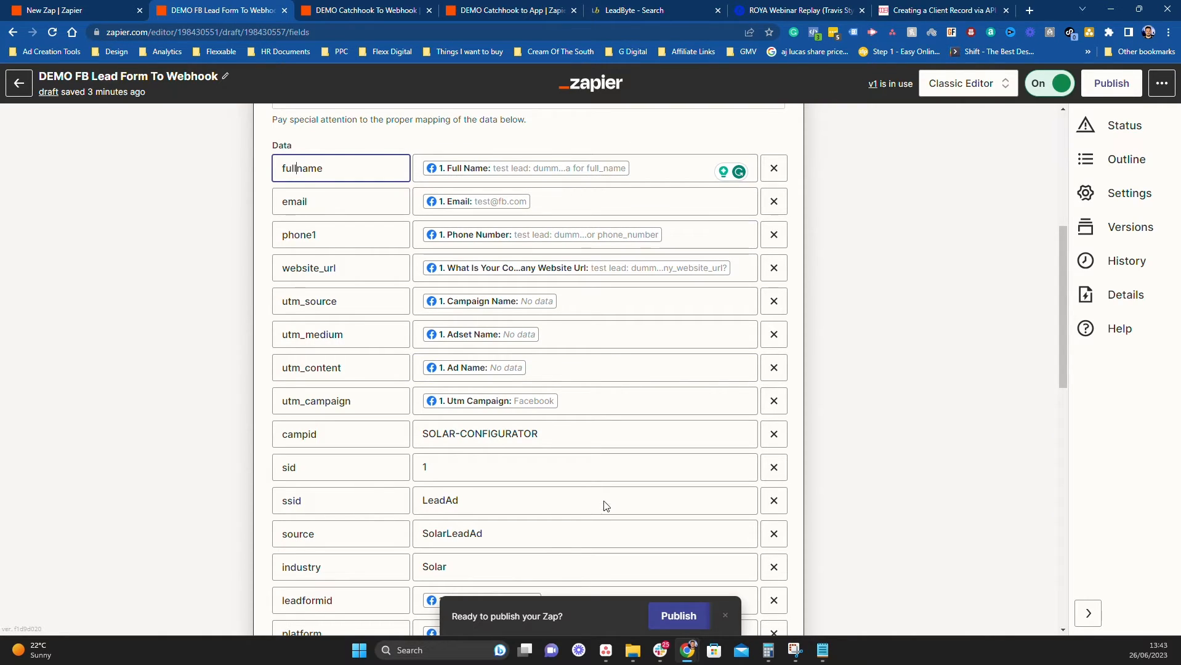
scroll(342, 369, down, 2)
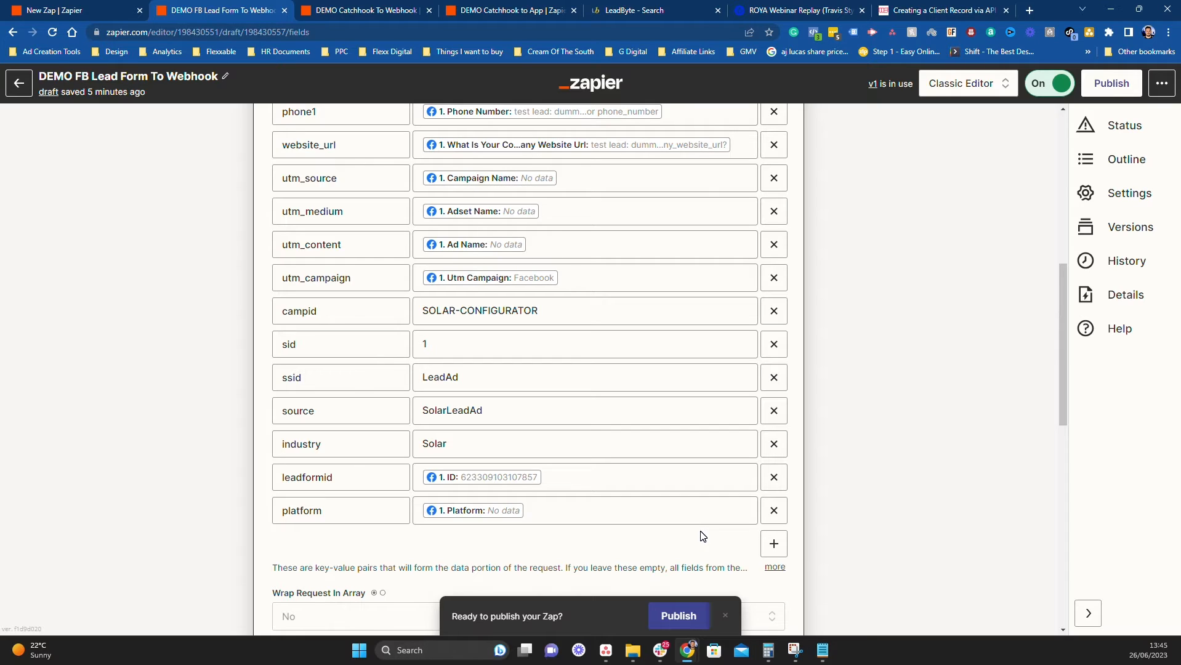
click(774, 543)
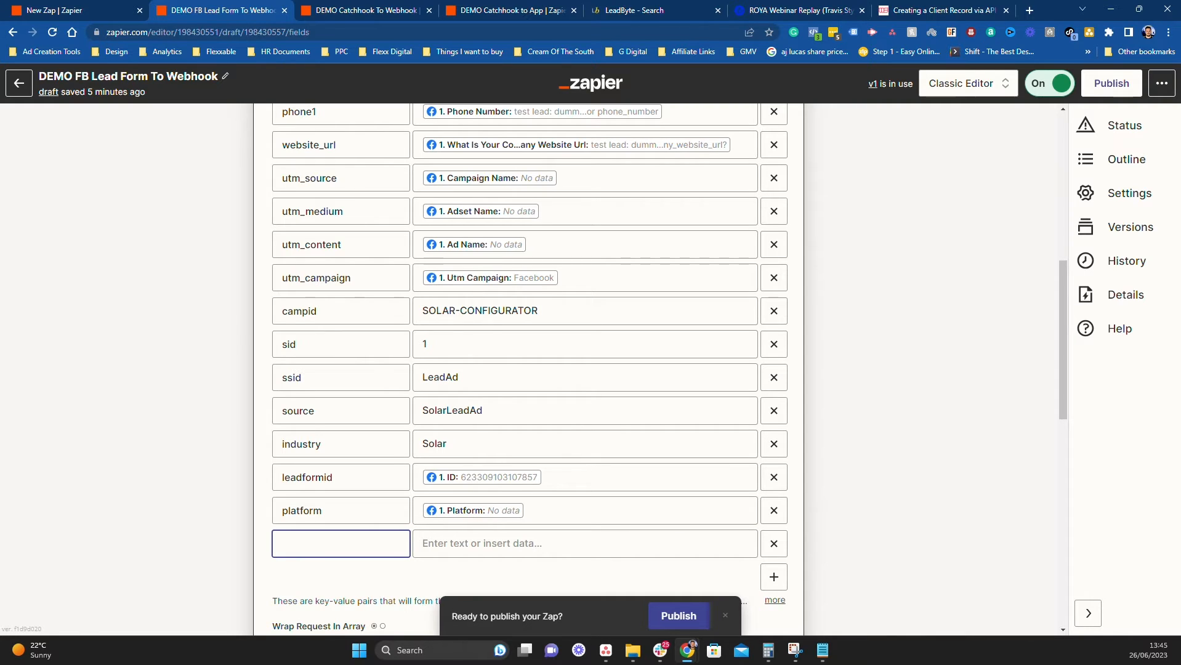
click(576, 543)
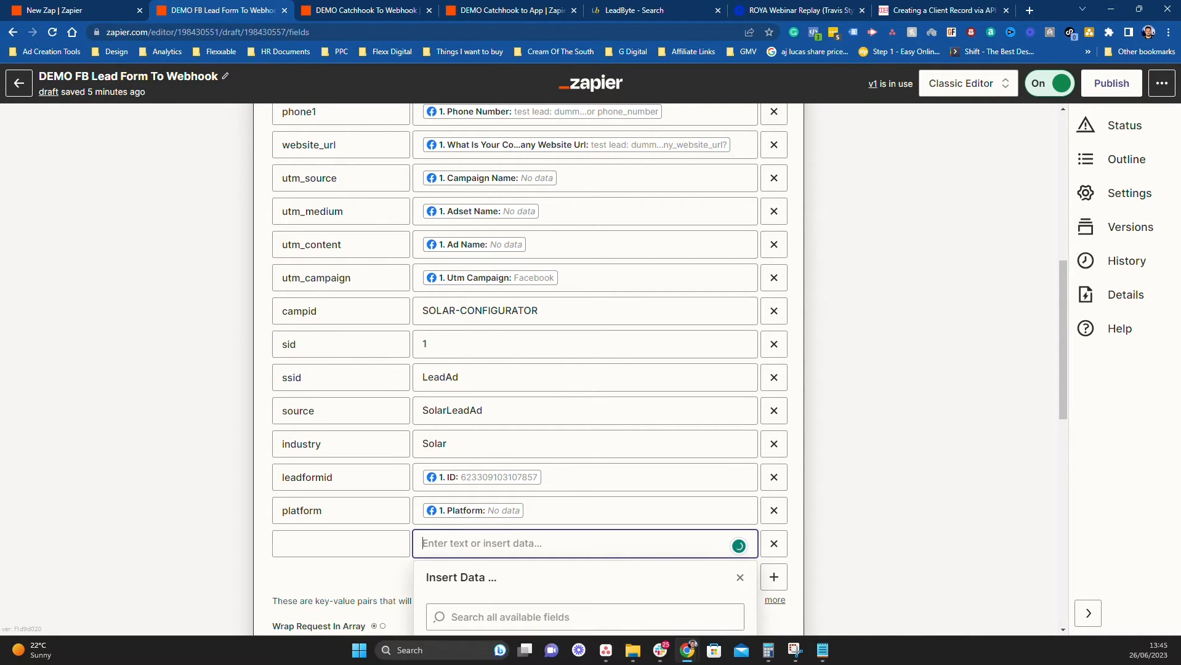
scroll(575, 586, down, 3)
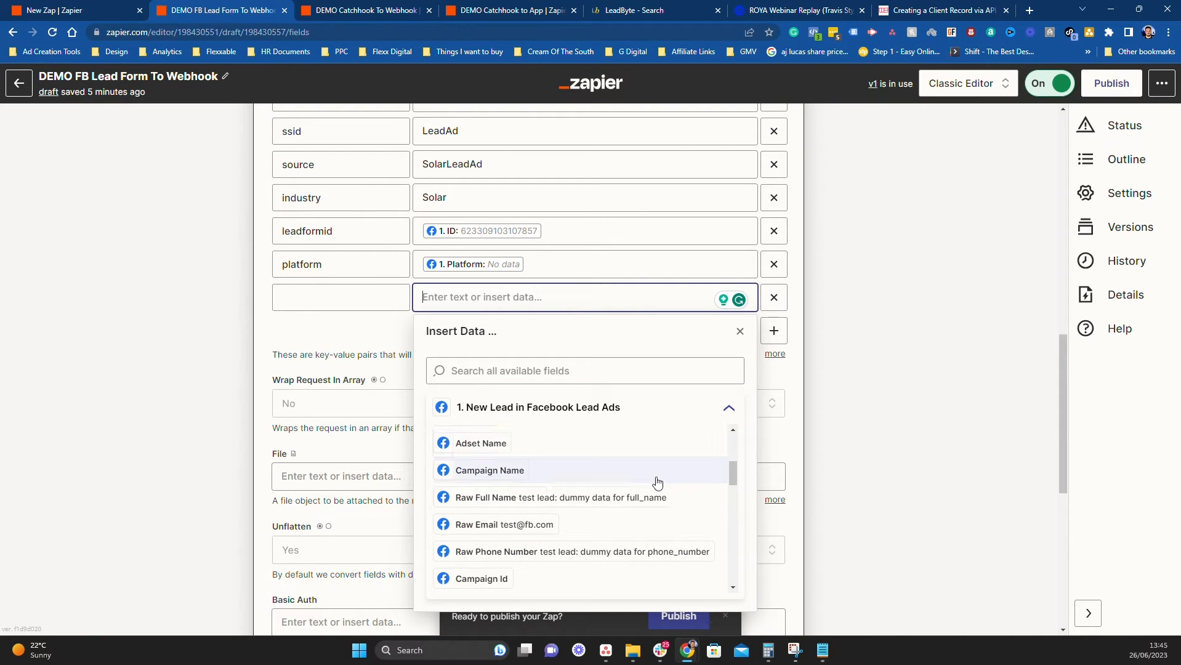
click(911, 333)
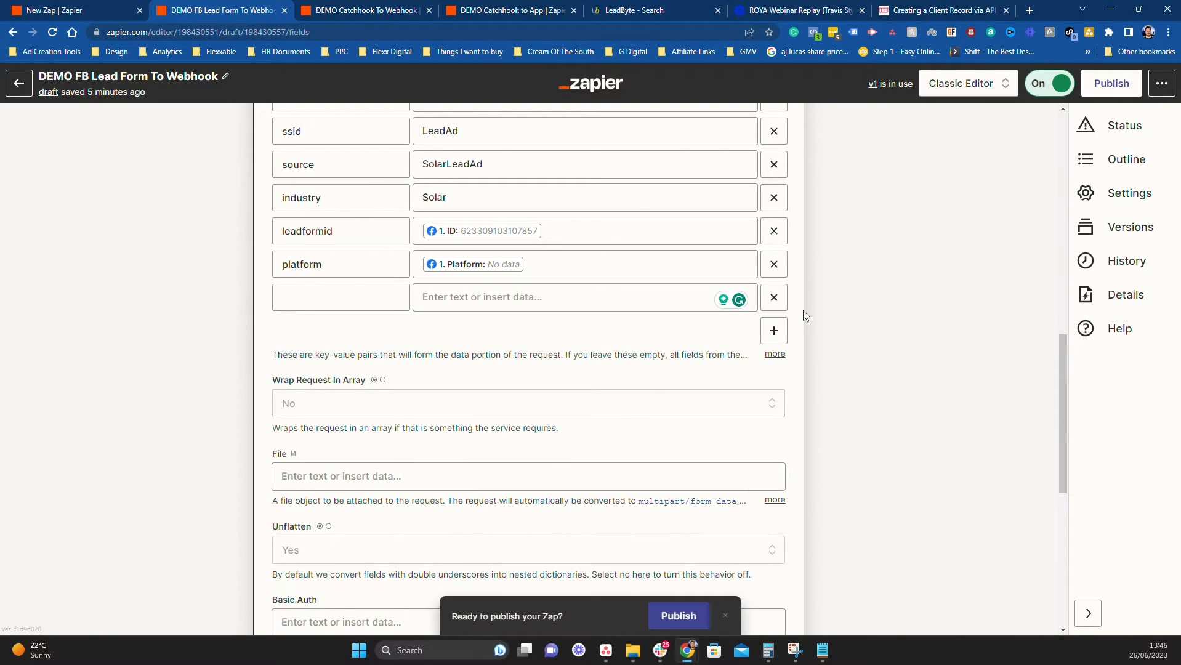
click(775, 298)
scroll(524, 334, up, 3)
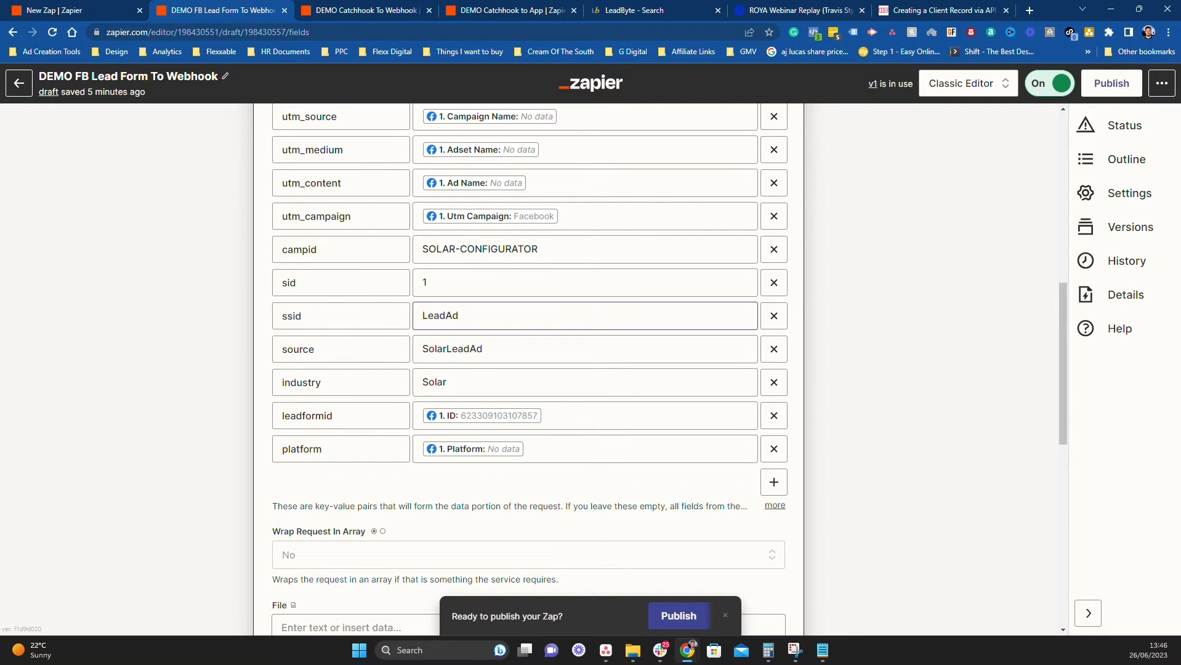
scroll(551, 343, up, 2)
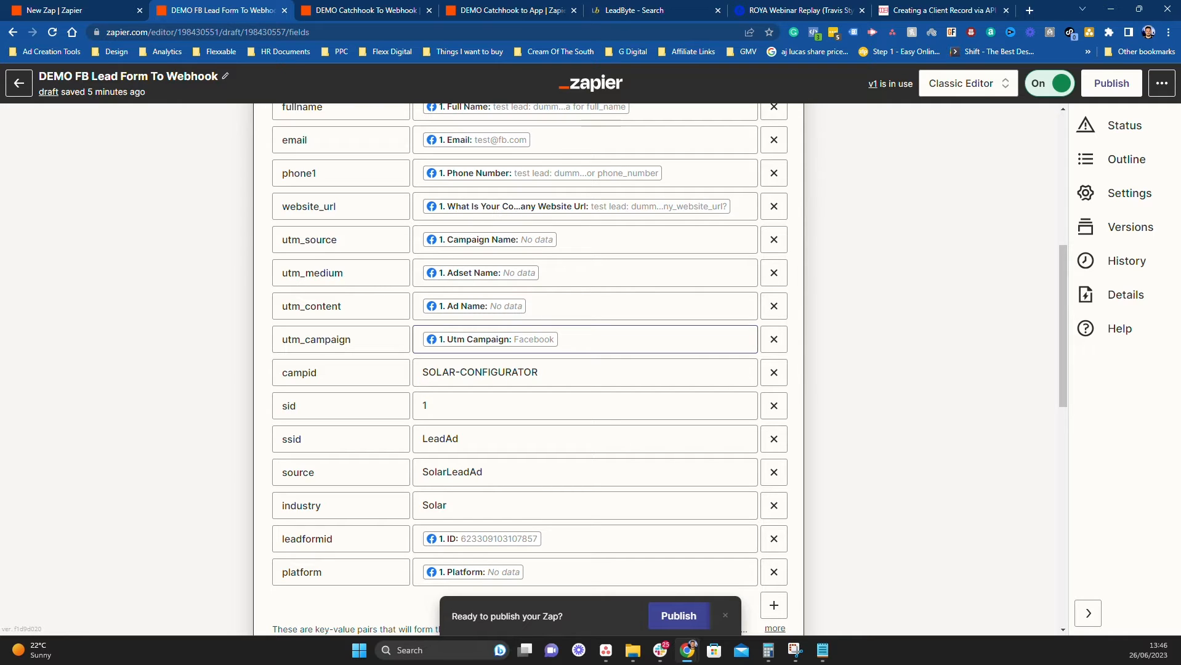
scroll(646, 382, up, 2)
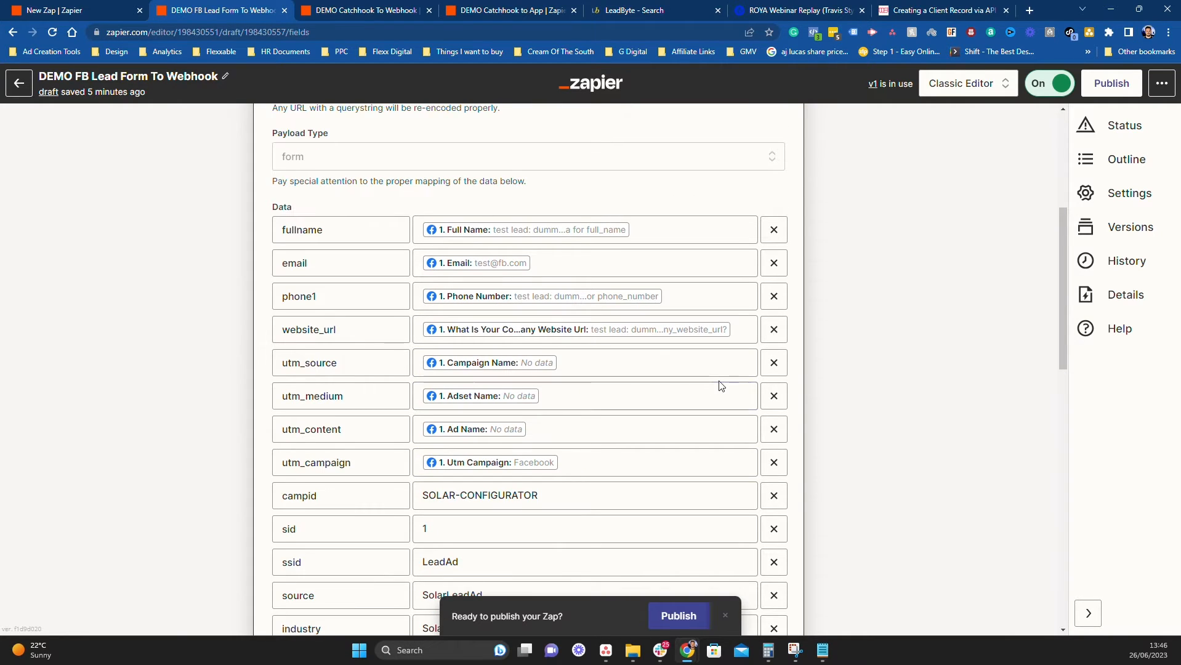
scroll(829, 398, down, 1)
scroll(828, 399, down, 3)
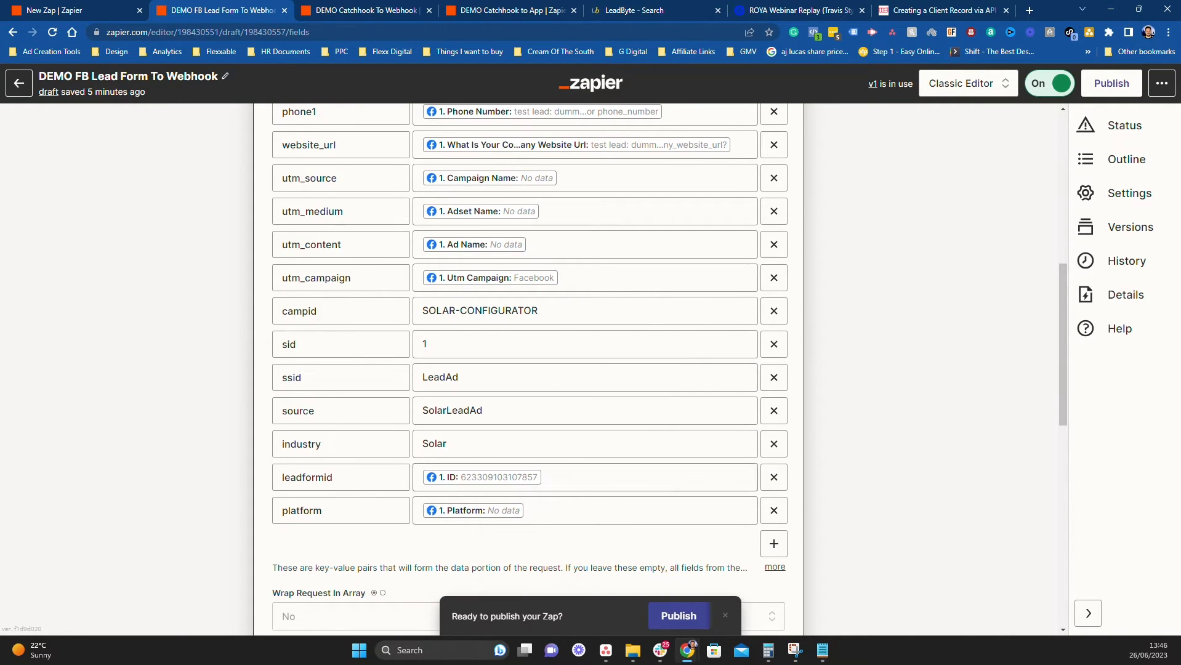
scroll(625, 485, down, 4)
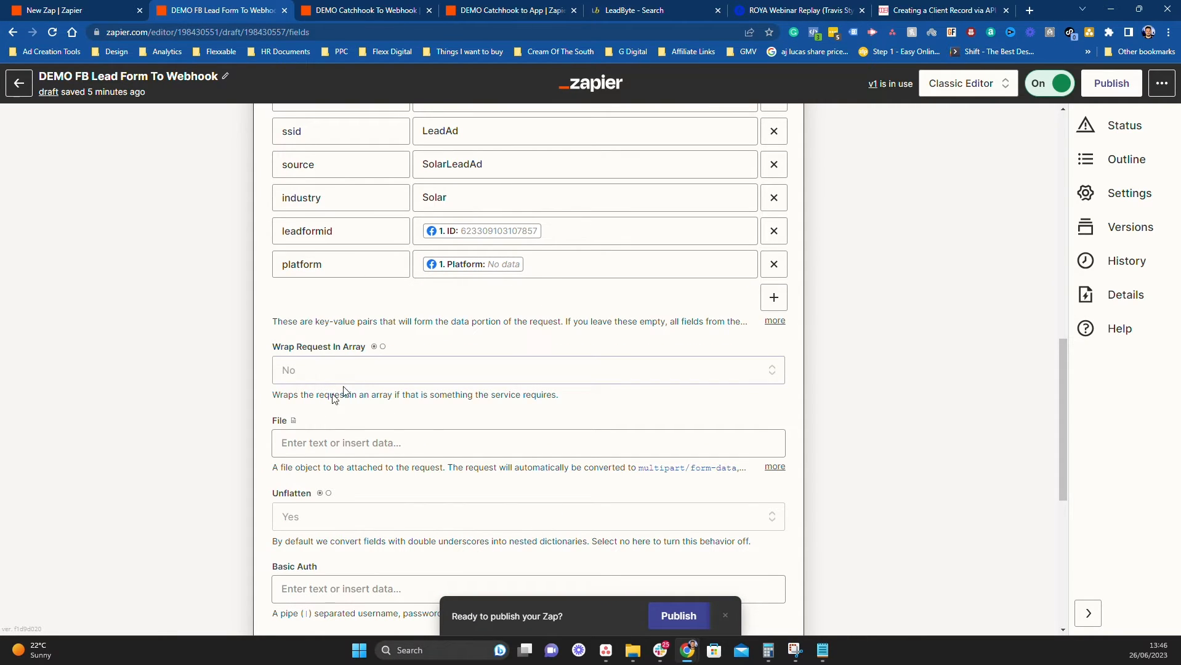
scroll(532, 422, down, 2)
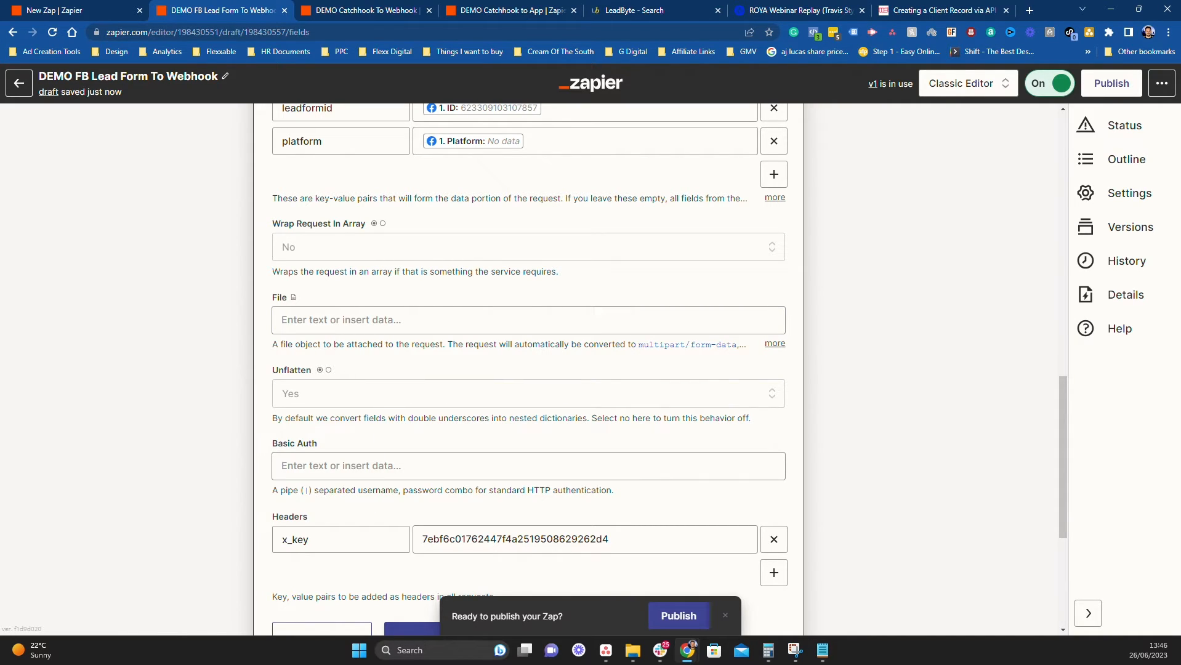
scroll(350, 525, up, 9)
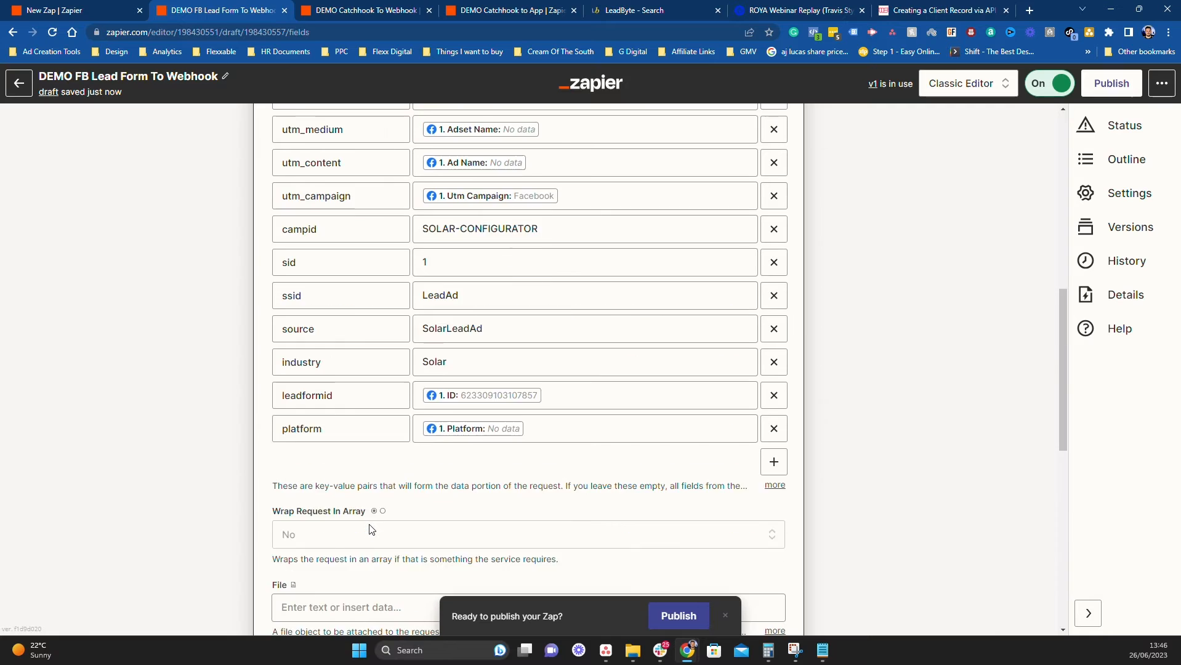
scroll(273, 245, up, 4)
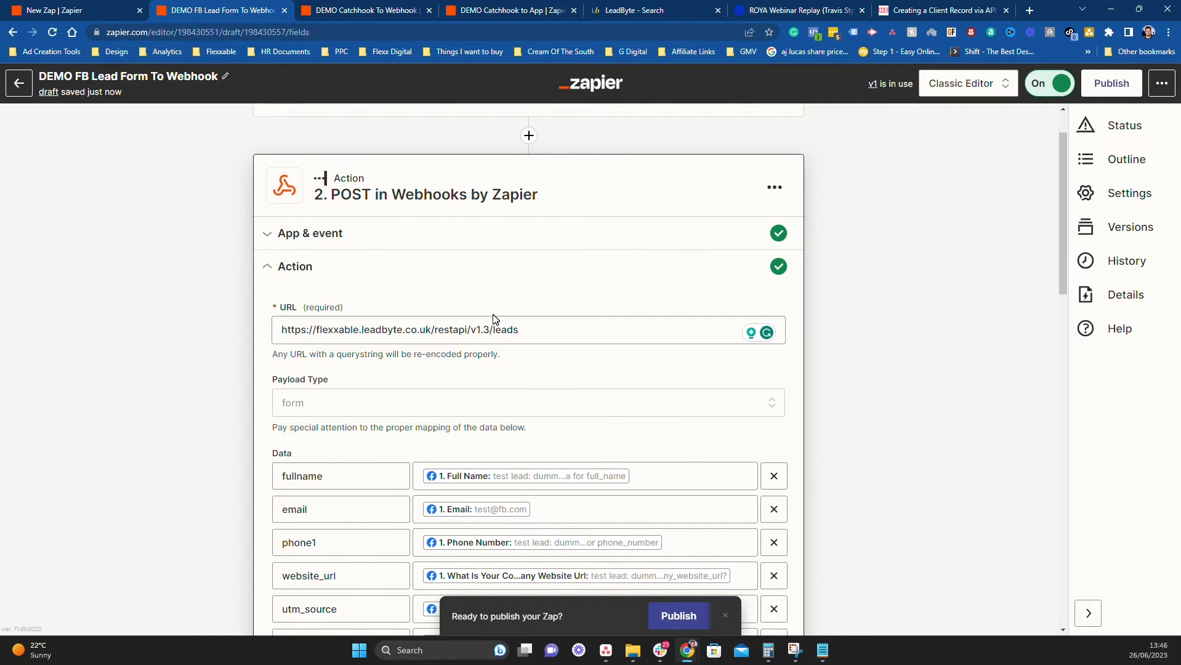
scroll(554, 382, down, 10)
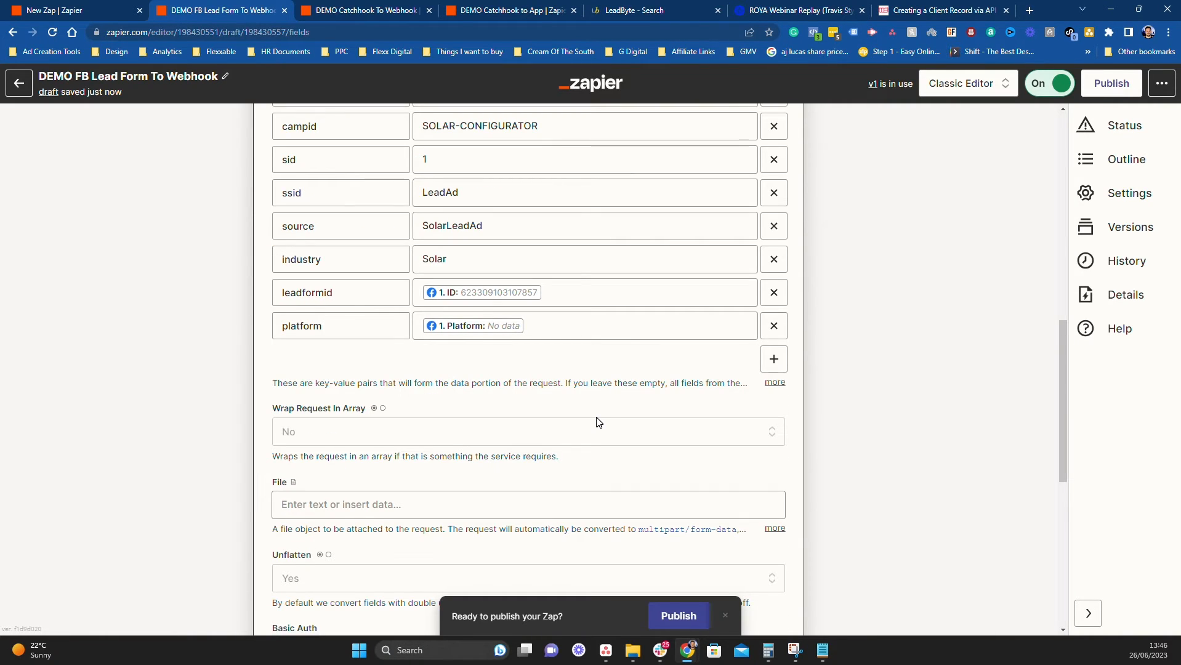
scroll(599, 422, up, 9)
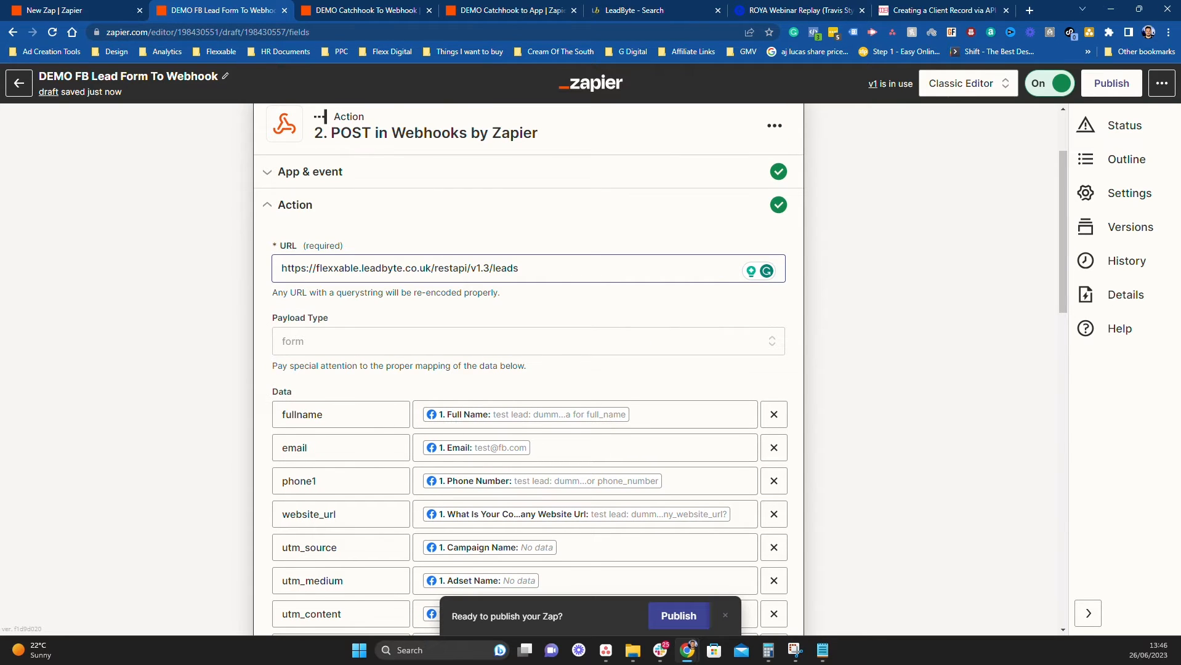
scroll(596, 496, down, 10)
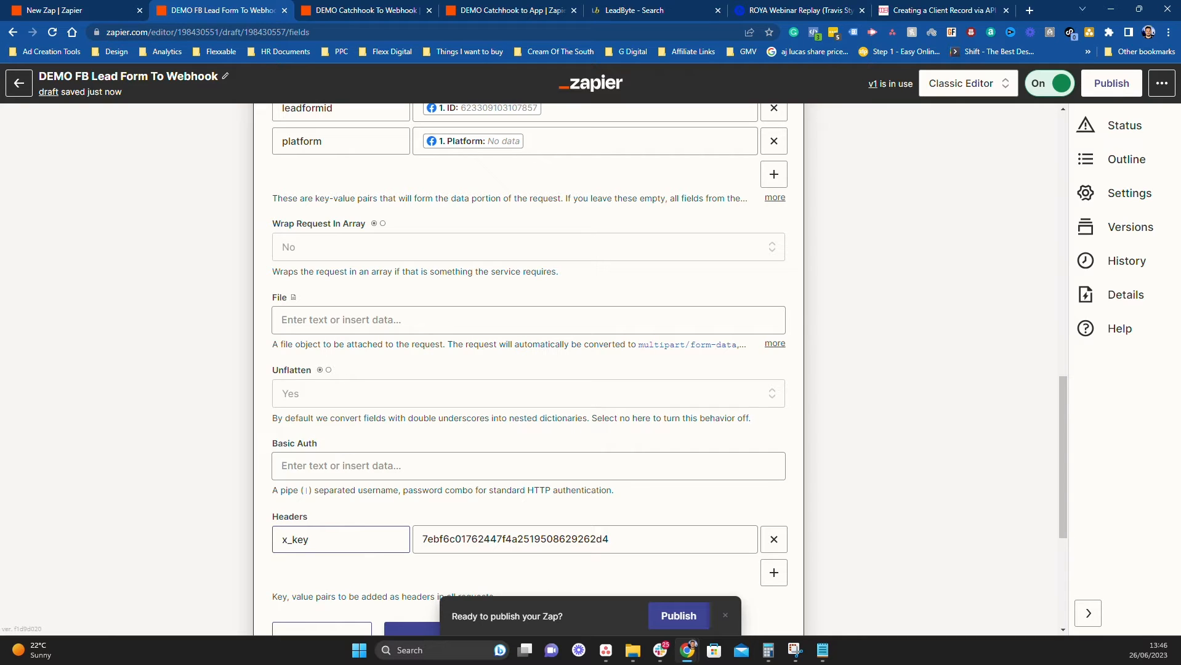
Replace the POST step's header name with x_key
drag(311, 540, 258, 548)
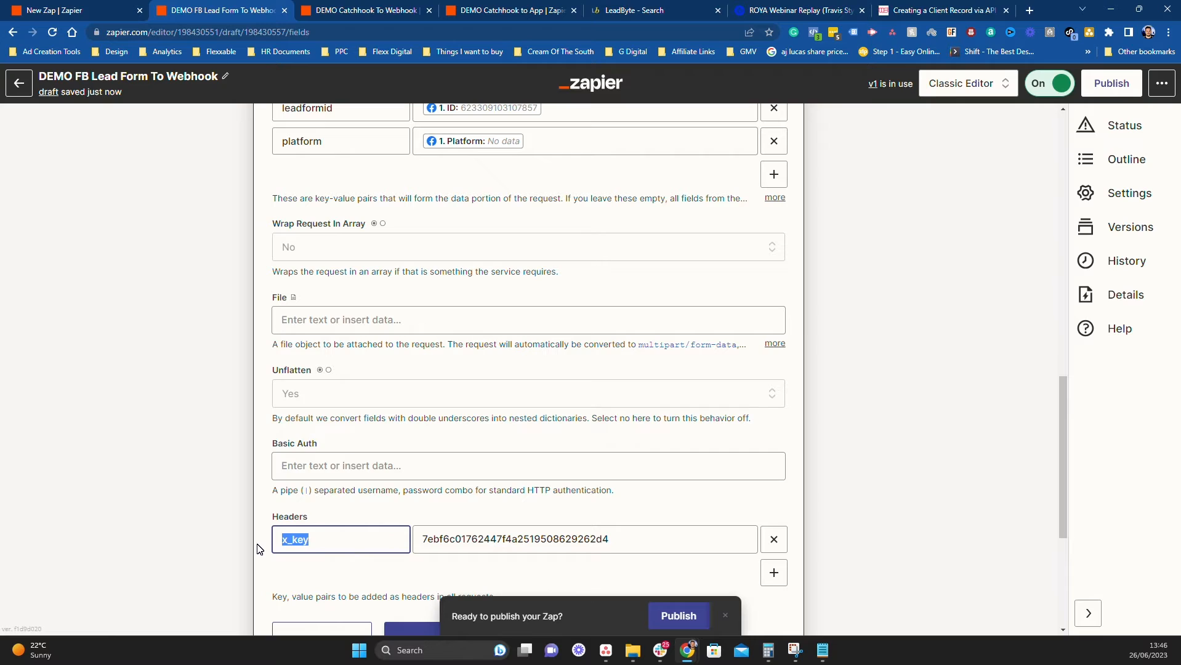
text(keyapi_key)
key(BackSpace)
key(BackSpace)
key(BackSpace)
key(BackSpace)
text(key)
key(ctrl+a)
key(BackSpace)
text(x_key)
Save the action settings and retest the POST request to LeadByte
scroll(438, 427, up, 2)
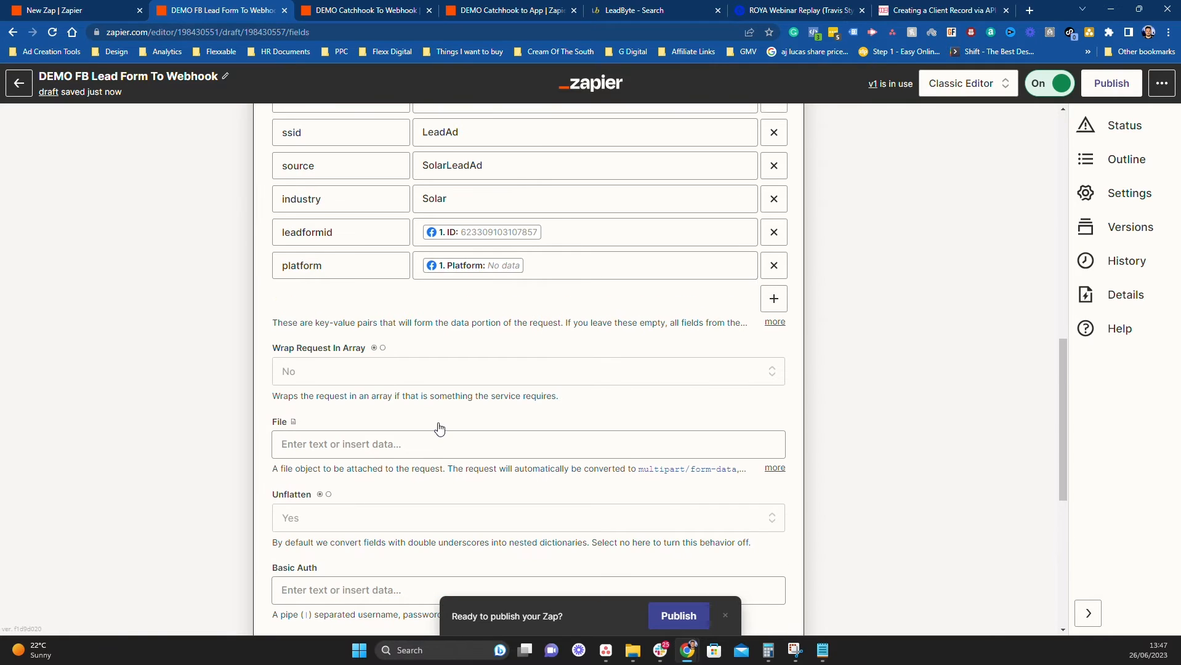
scroll(438, 427, down, 4)
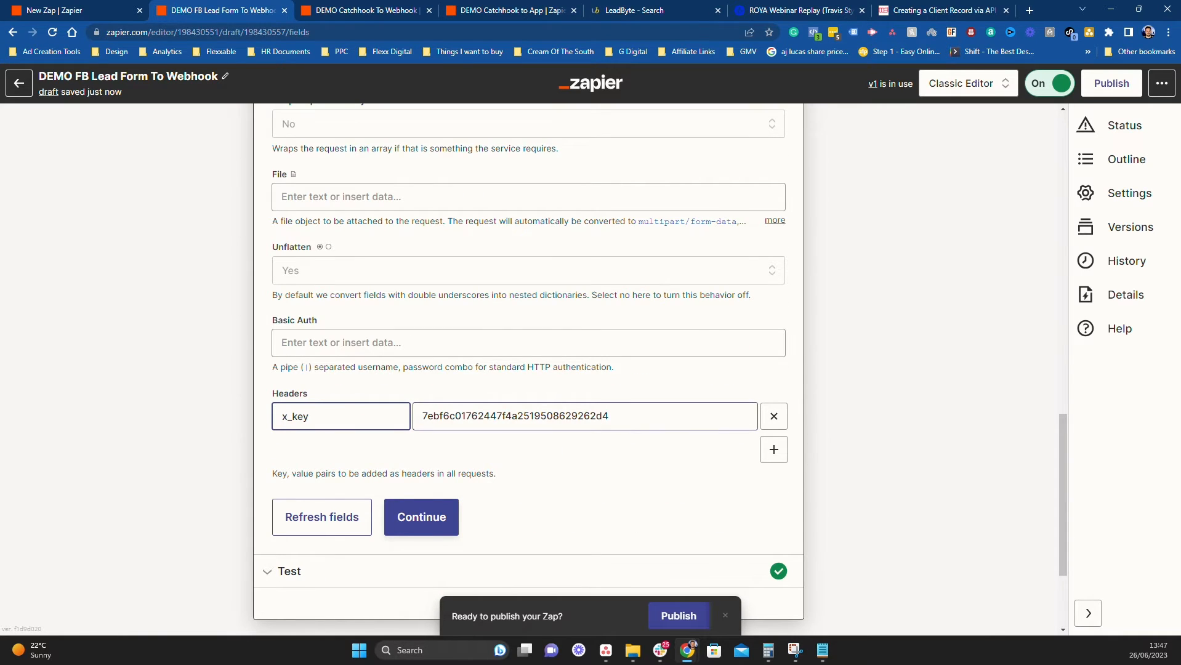
scroll(382, 479, up, 4)
scroll(377, 461, down, 5)
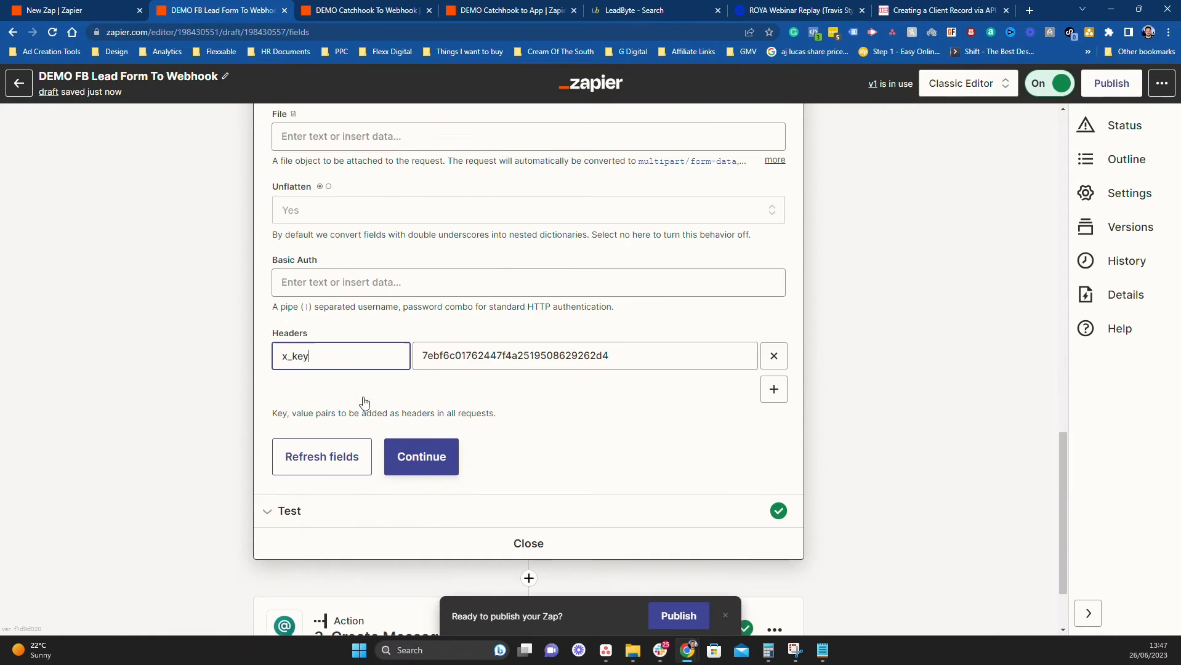
click(408, 390)
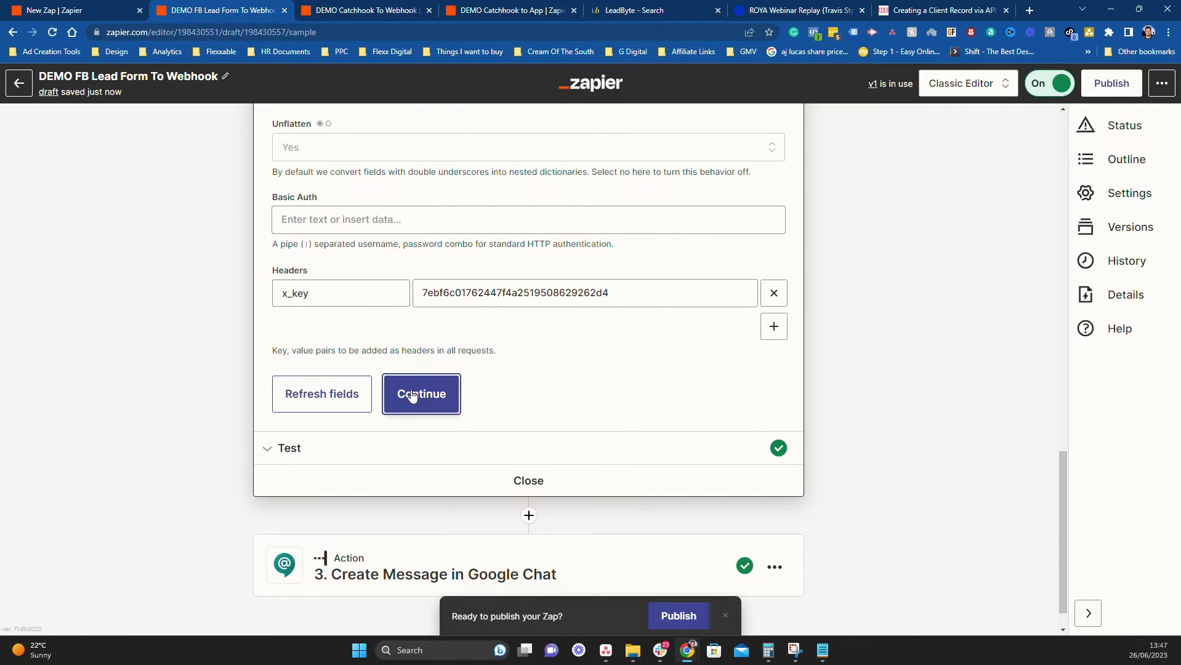
click(324, 387)
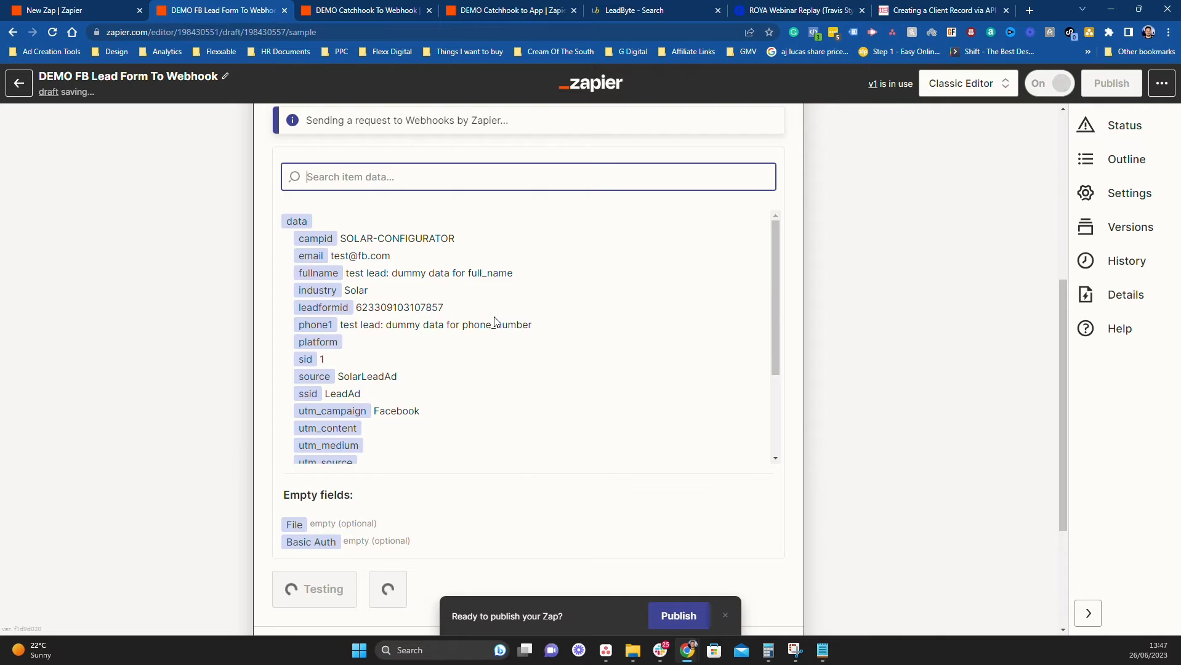
Rerun the LeadByte lead search and review test lead 3774's record summary on SOLAR-CONFIGURATOR
click(634, 10)
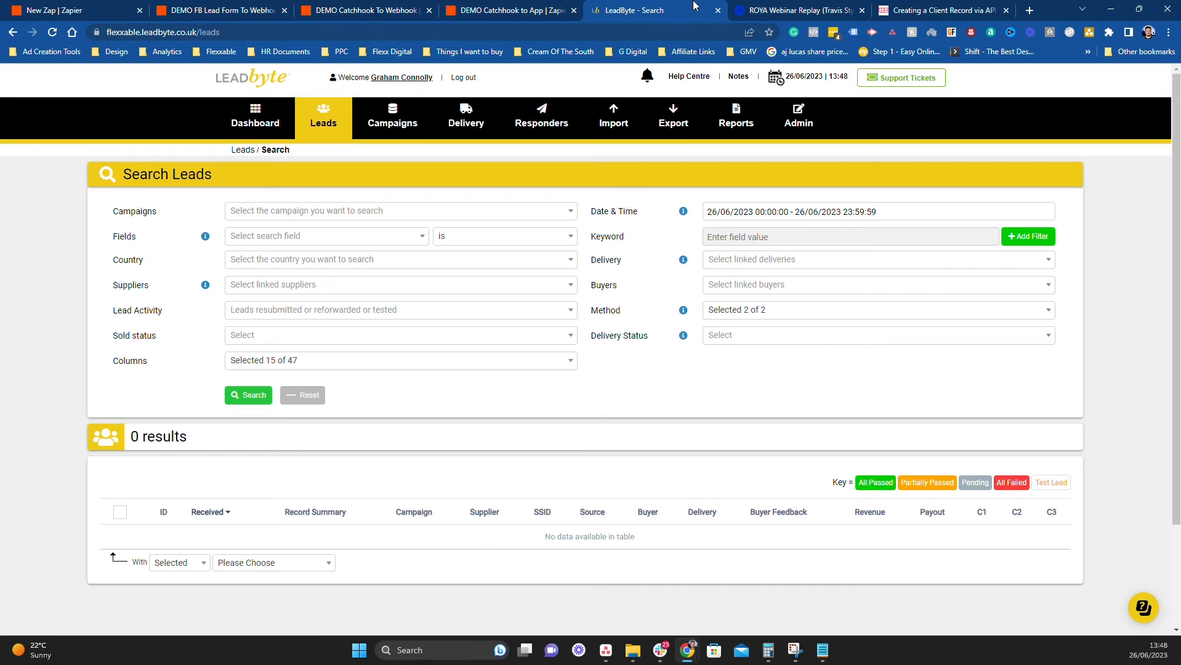
click(56, 33)
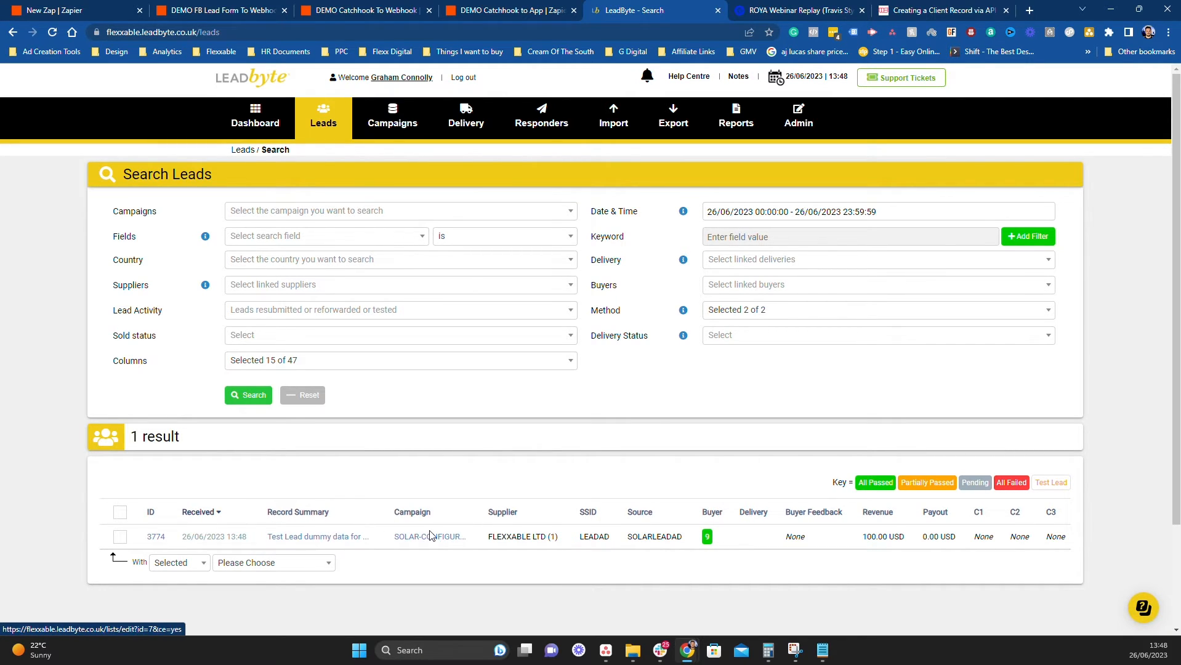
click(334, 544)
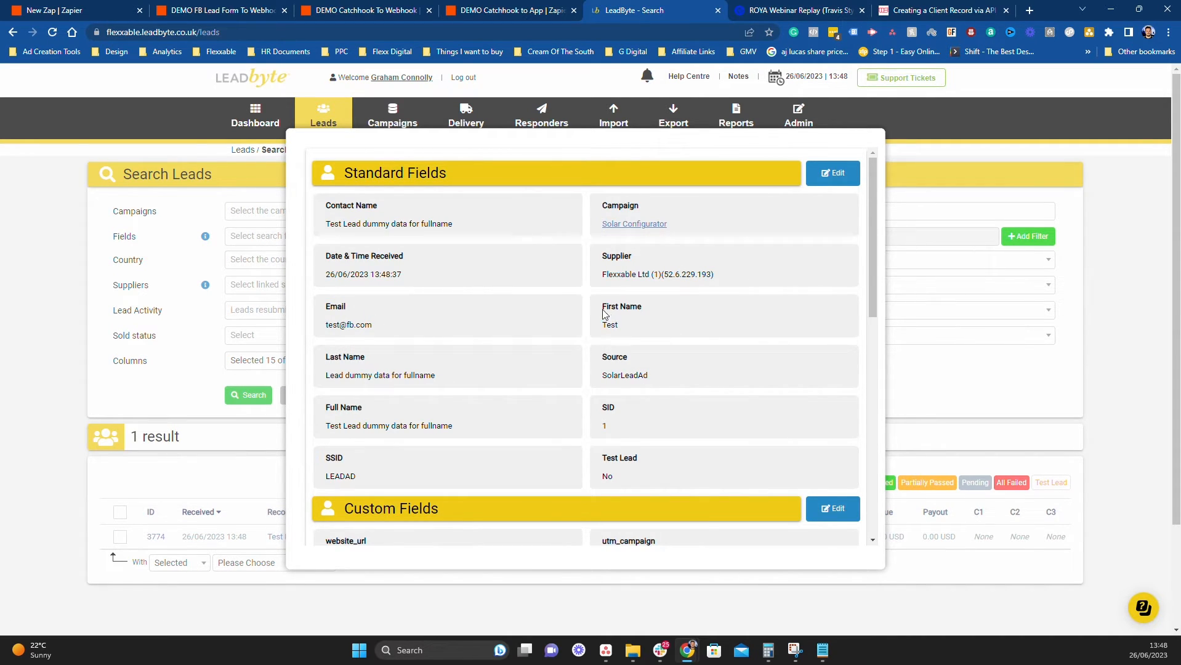
scroll(657, 403, down, 2)
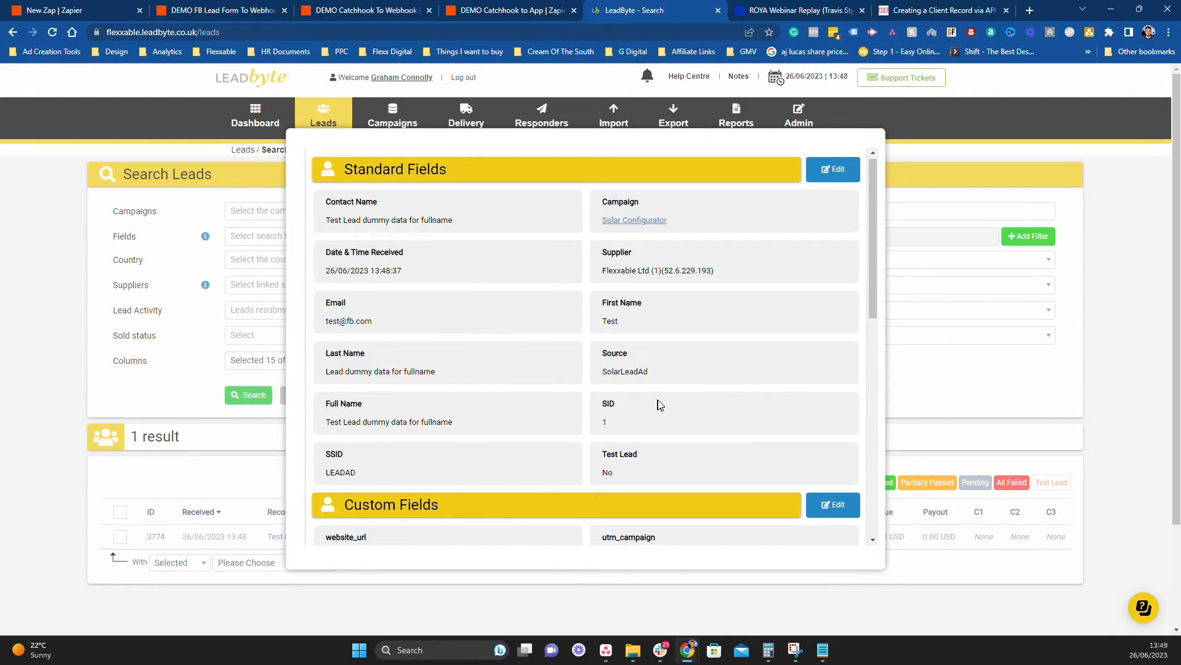
scroll(660, 403, down, 2)
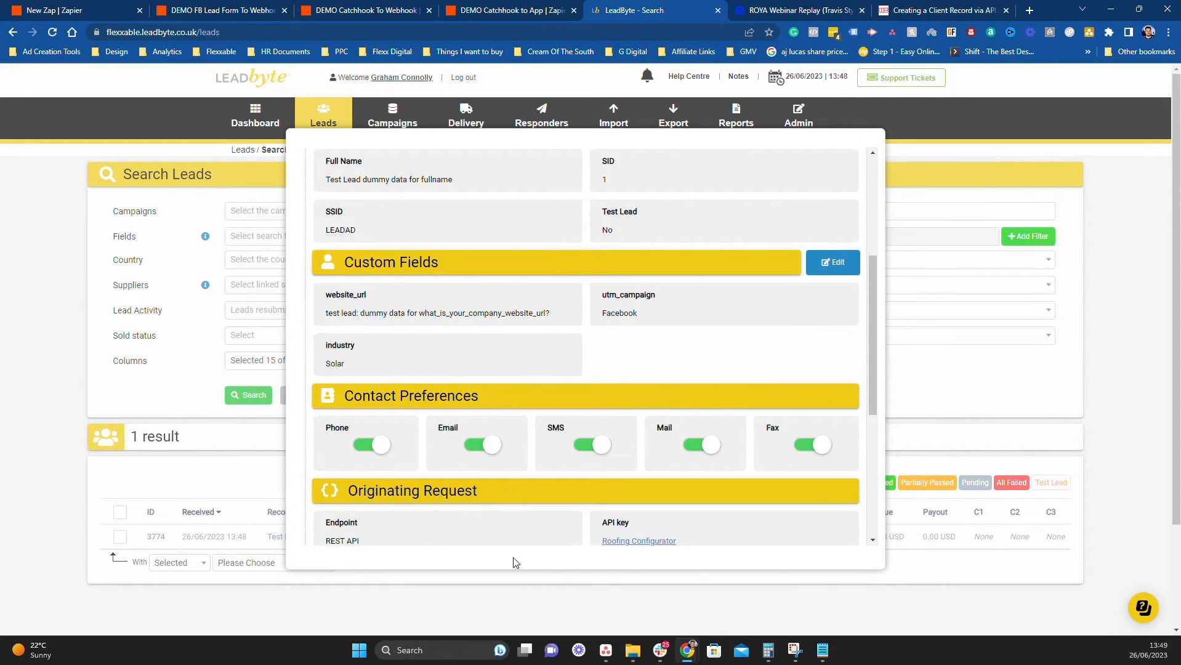
click(526, 619)
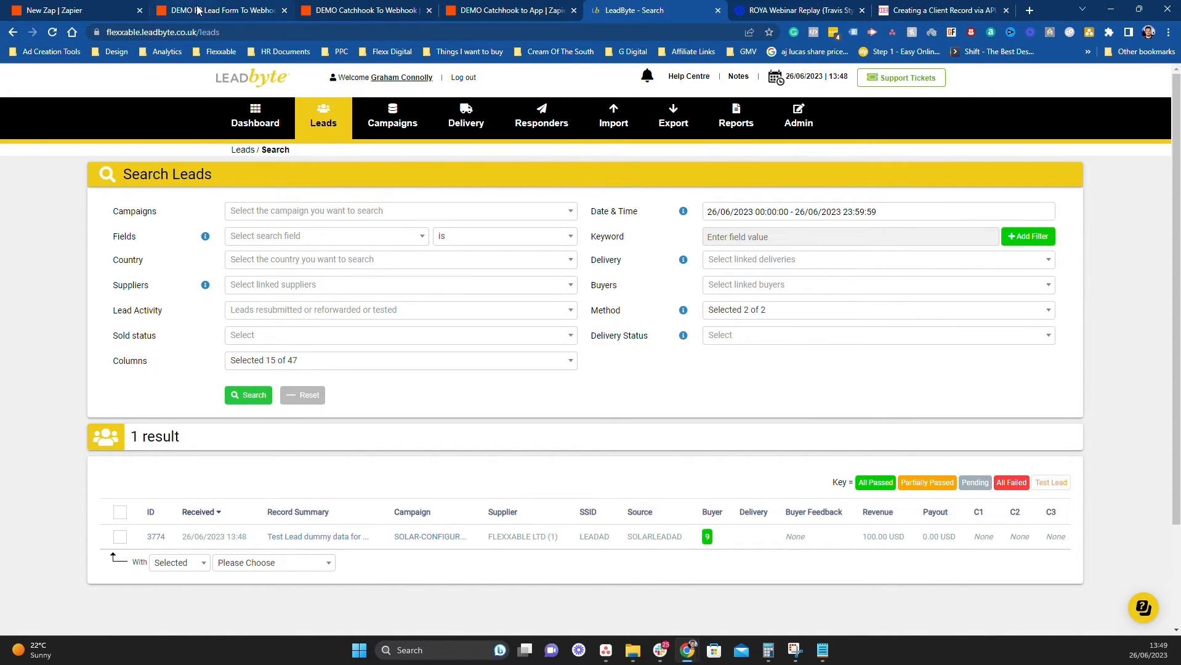
Back in the FB lead form zap, review the test response: Success, OK, leadId 3774
click(232, 8)
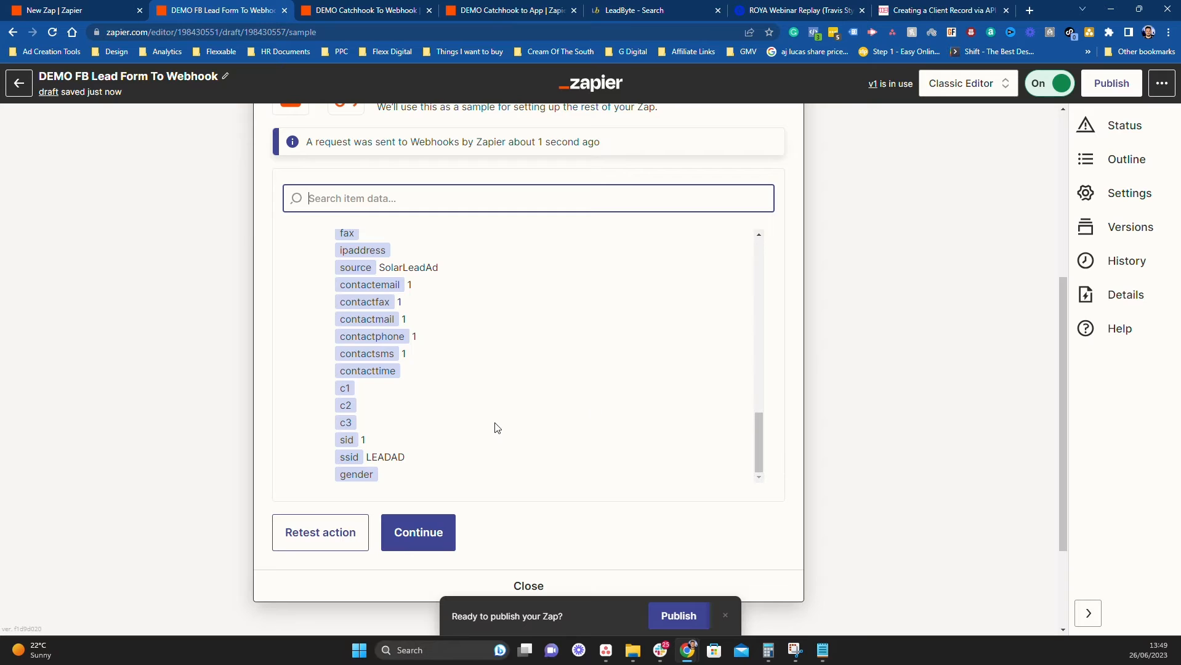
scroll(495, 426, up, 6)
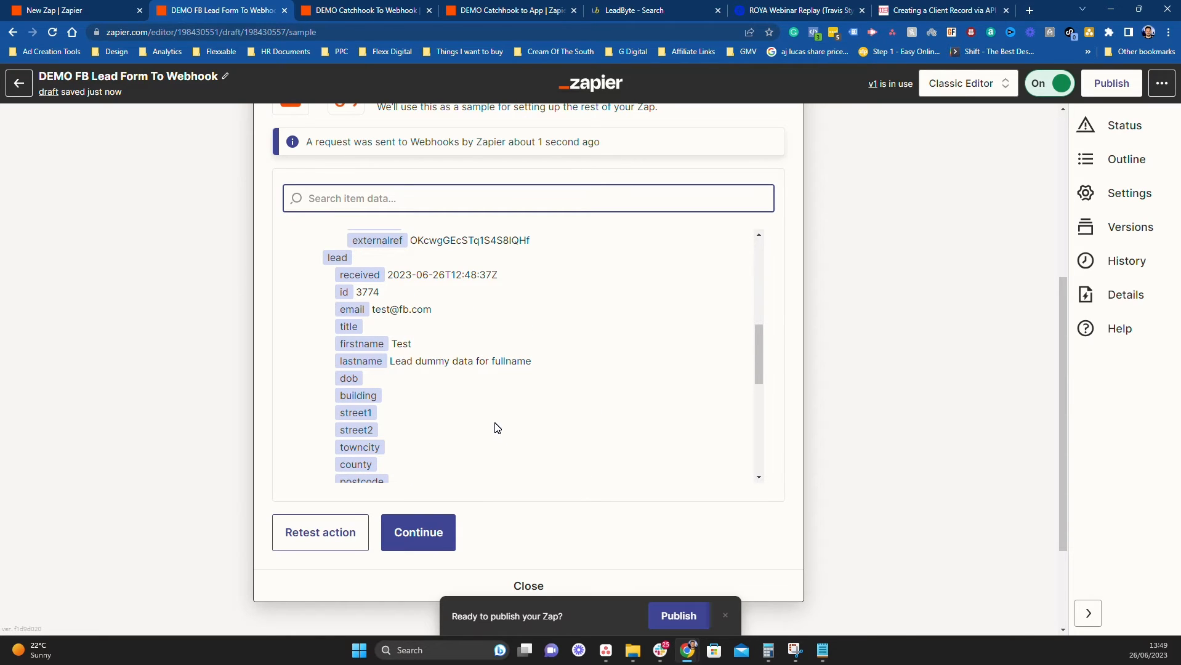
scroll(498, 427, up, 1)
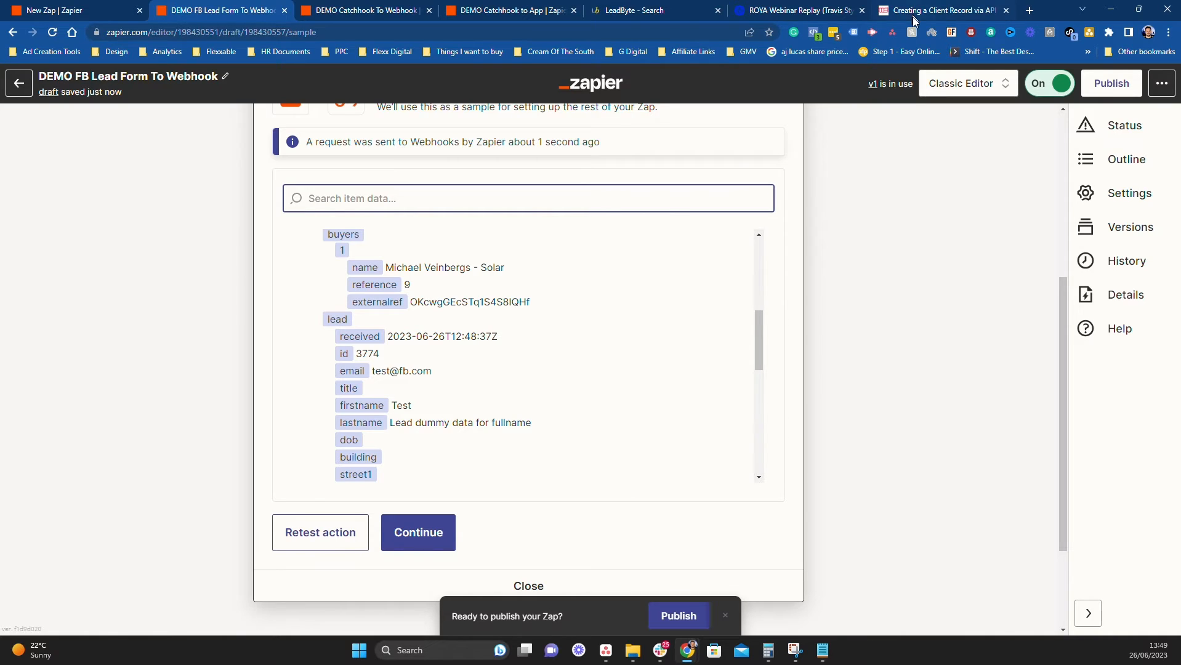
scroll(670, 321, up, 5)
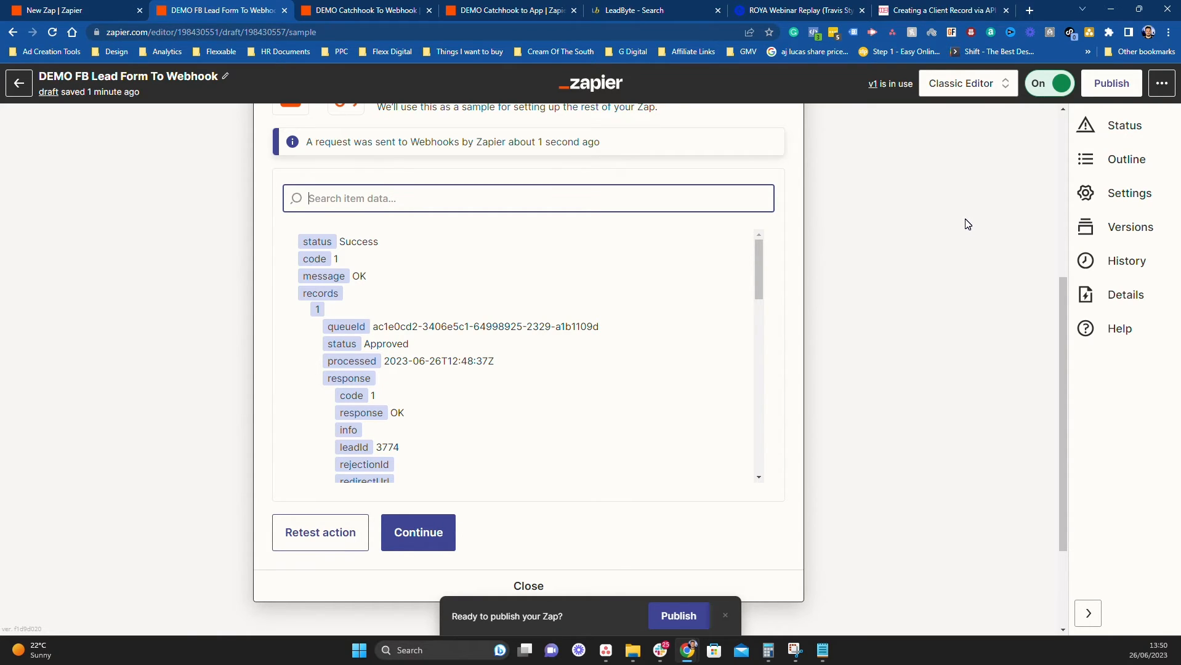
In the DEMO Catchhook To Webhook zap, set the trigger event to Catch Hook and proceed to testing
click(323, 8)
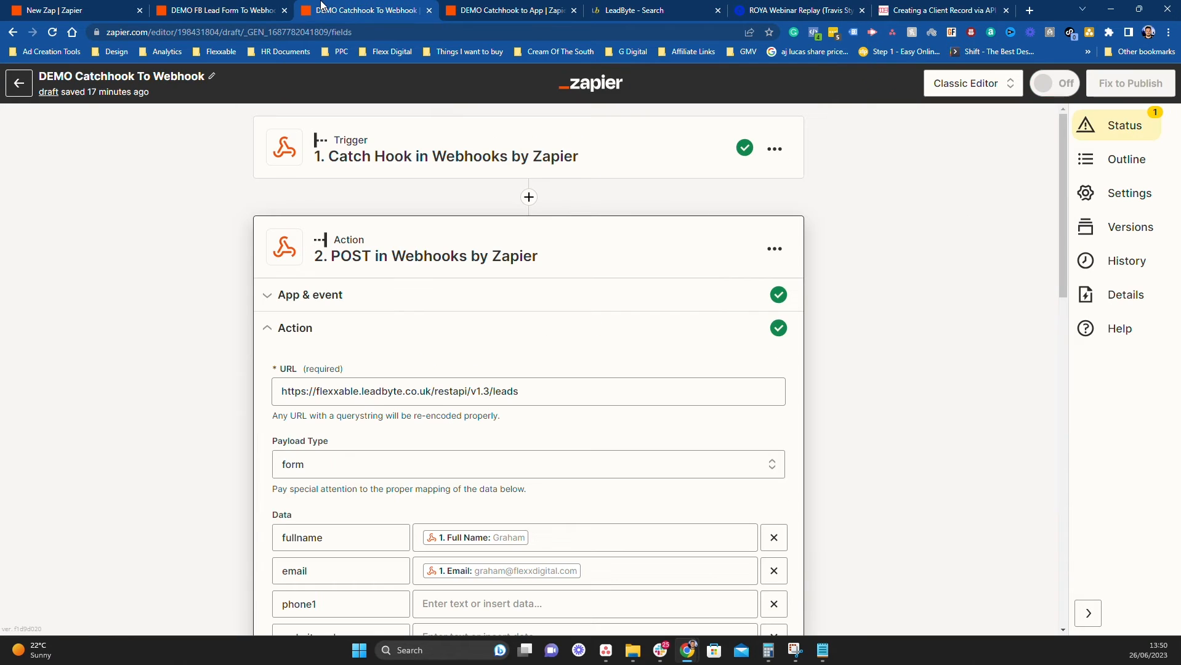
click(395, 166)
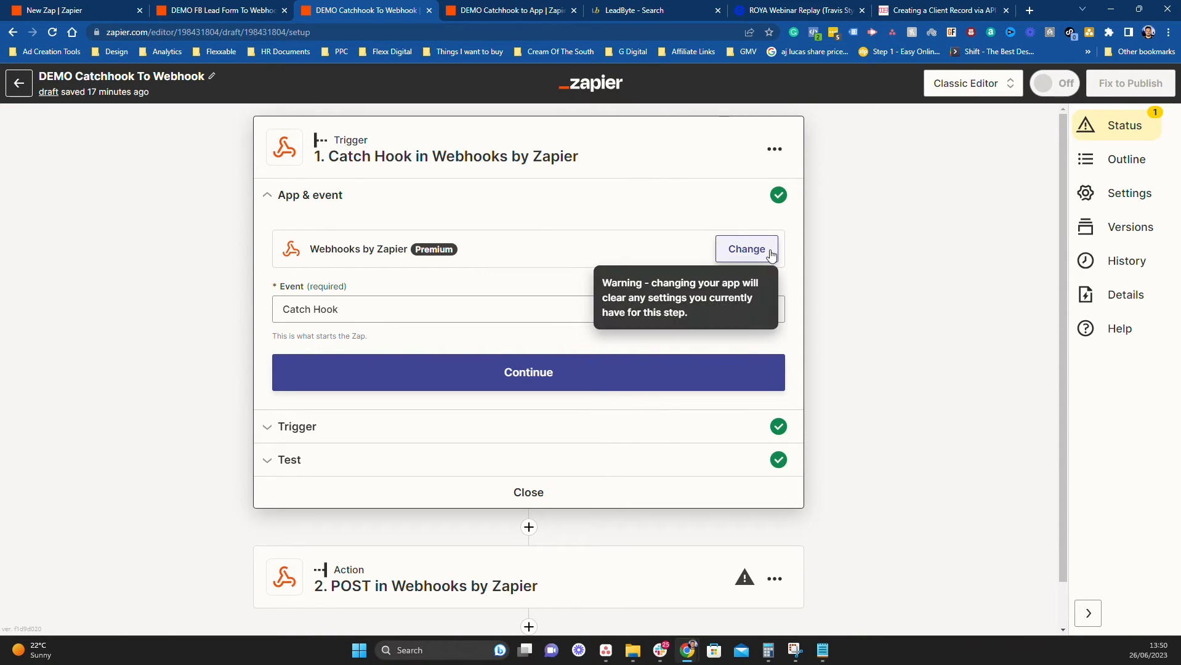
click(377, 311)
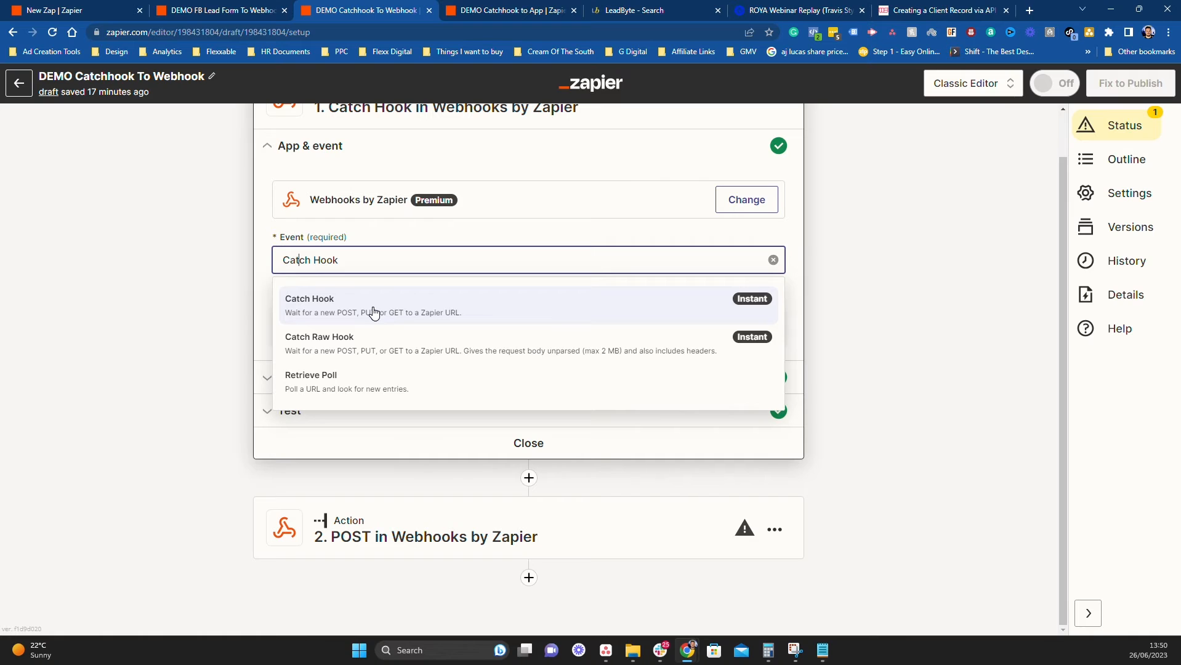
click(373, 308)
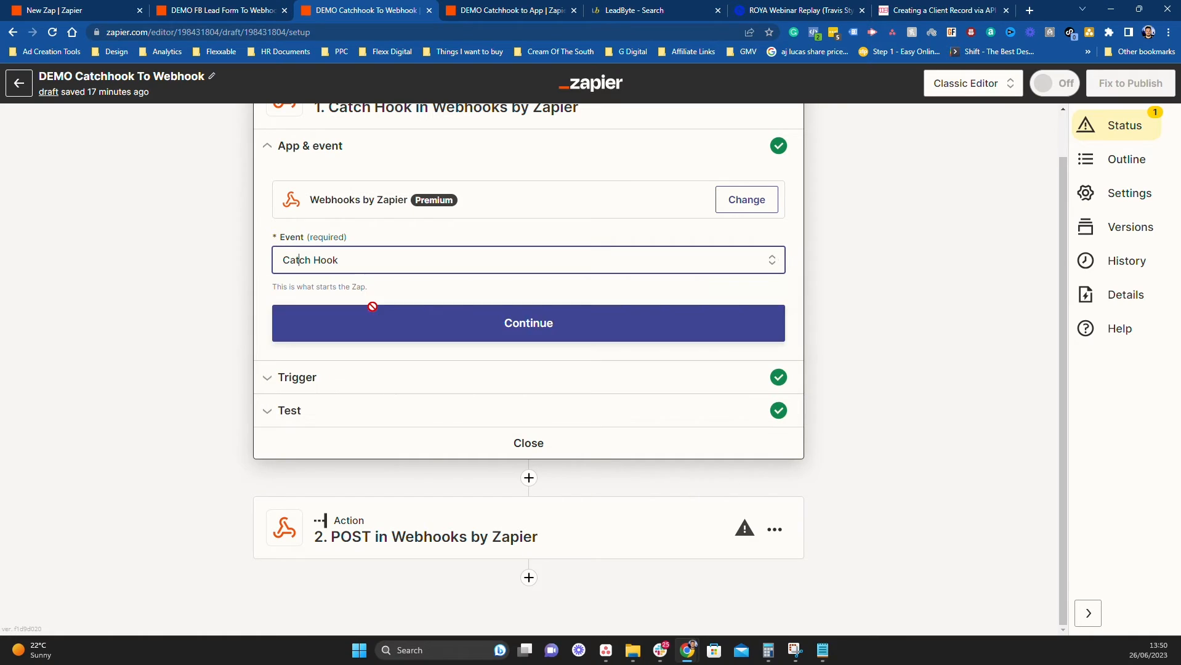
click(537, 330)
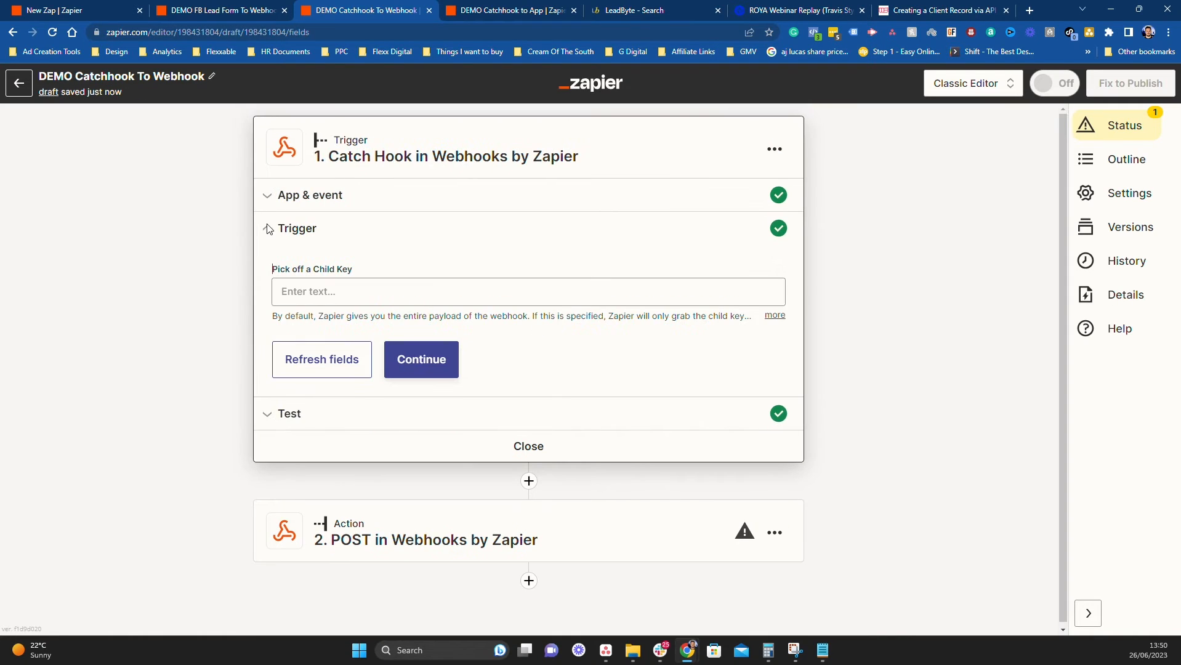
click(431, 365)
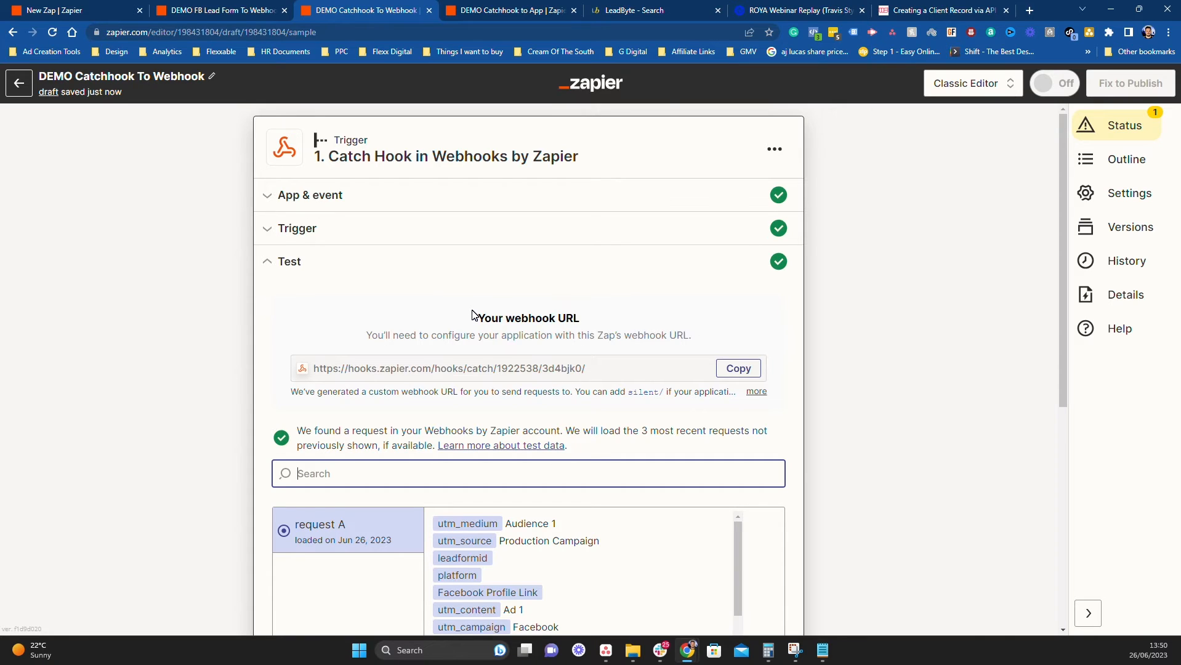
Copy the webhook URL and review test request A with utm_campaign Facebook
click(731, 367)
scroll(1016, 397, down, 3)
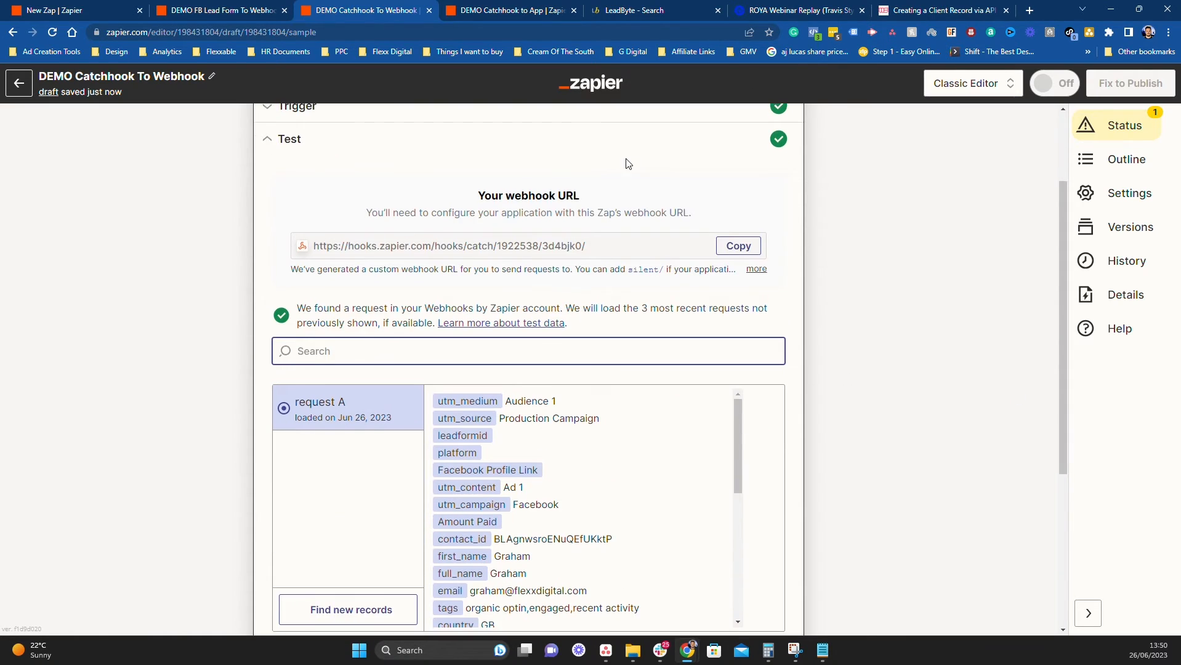
scroll(627, 163, up, 3)
scroll(592, 438, down, 5)
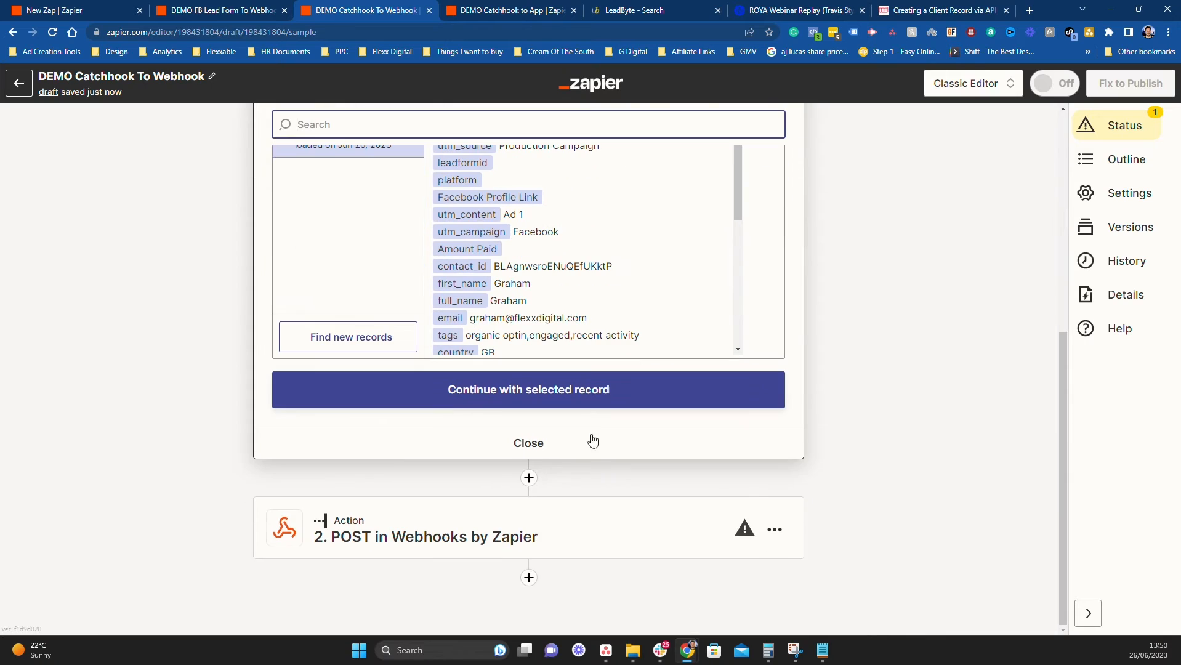
Copy the catch-hook webhook URL from the trigger's Test section again
scroll(632, 519, up, 5)
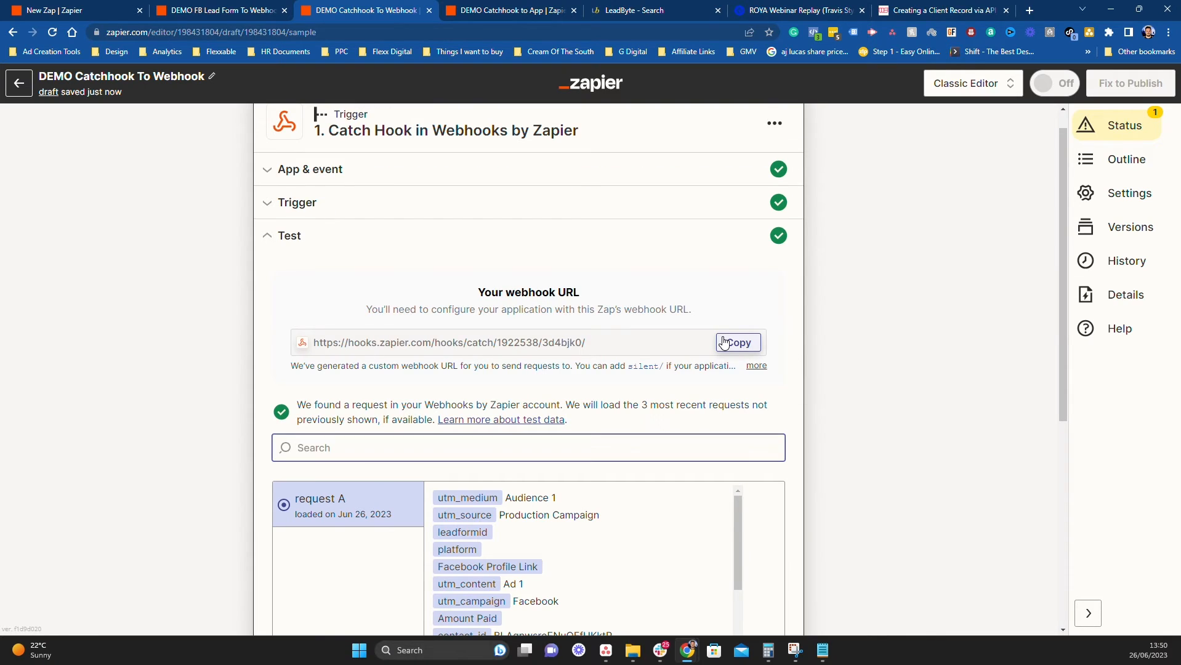
click(738, 342)
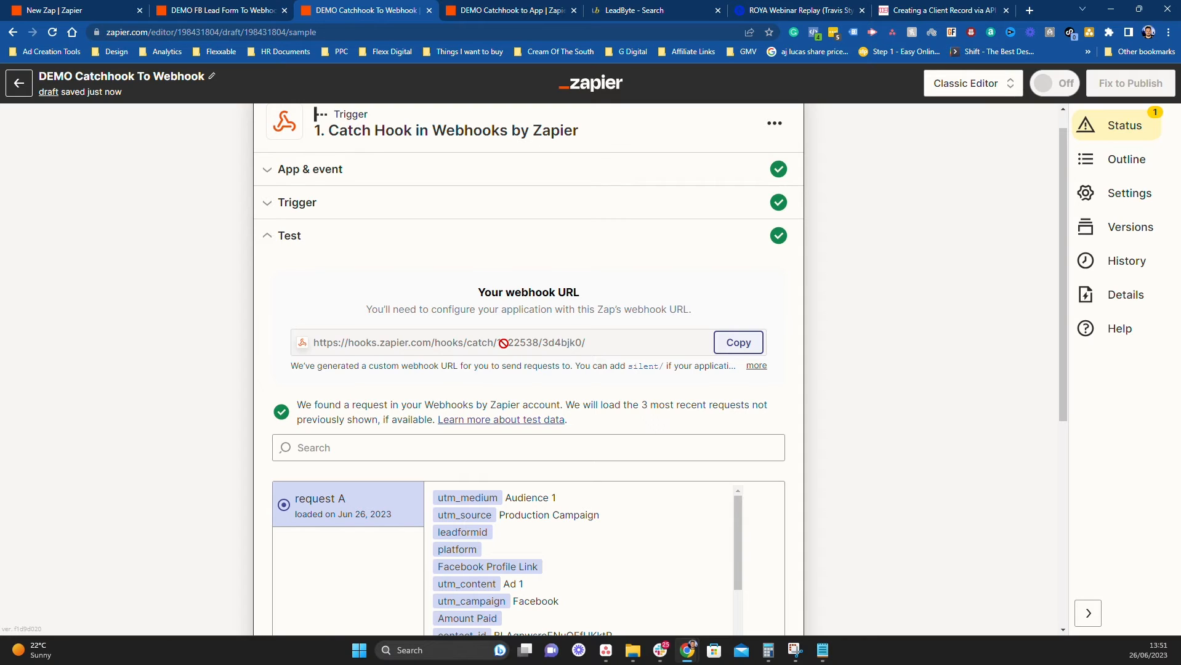
Add the Zapier catch-hook URL as a saved webhook on Unbounce's ROYA Webinar Replay page
mouse_move(808, 5)
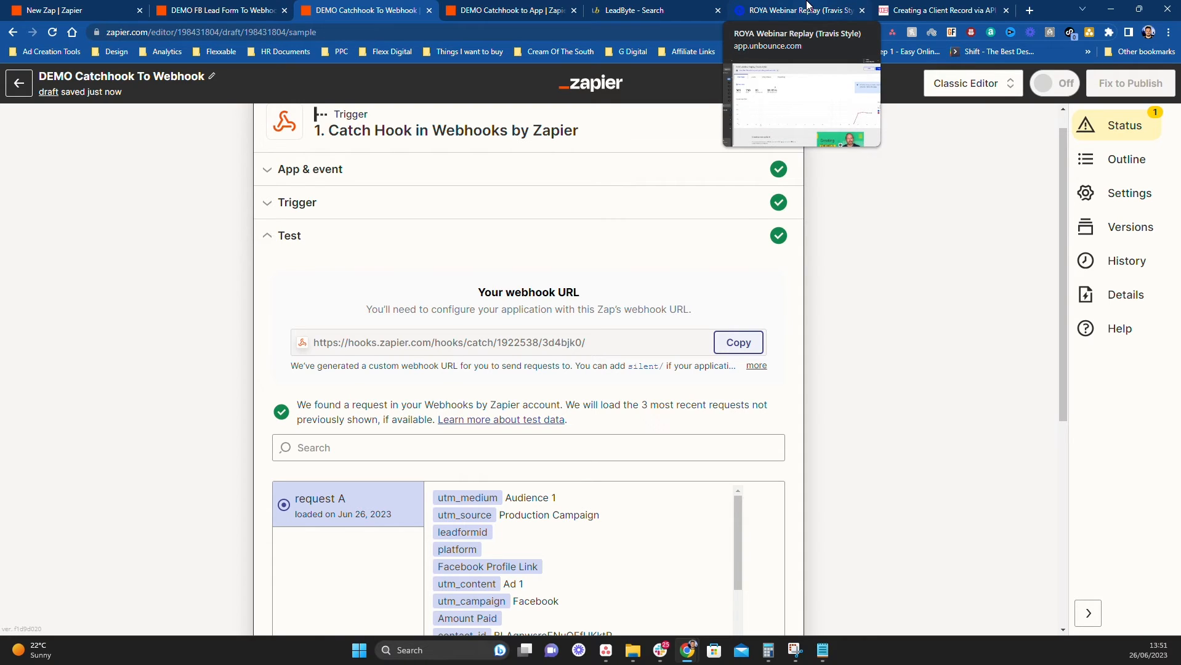
click(807, 9)
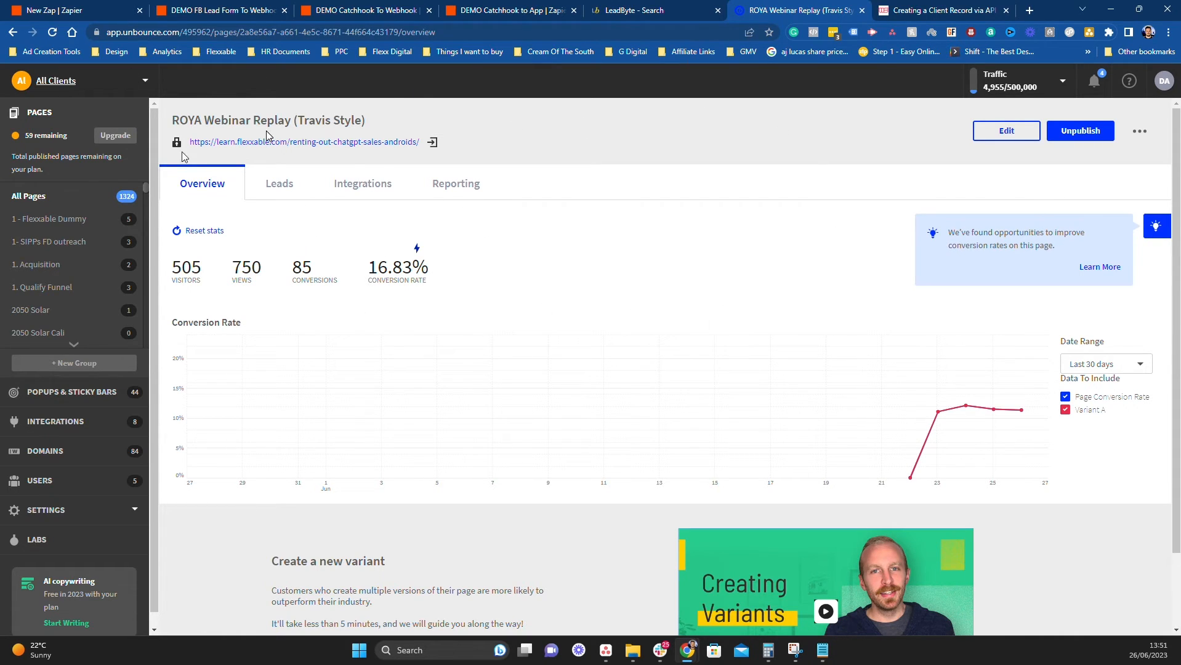
click(368, 184)
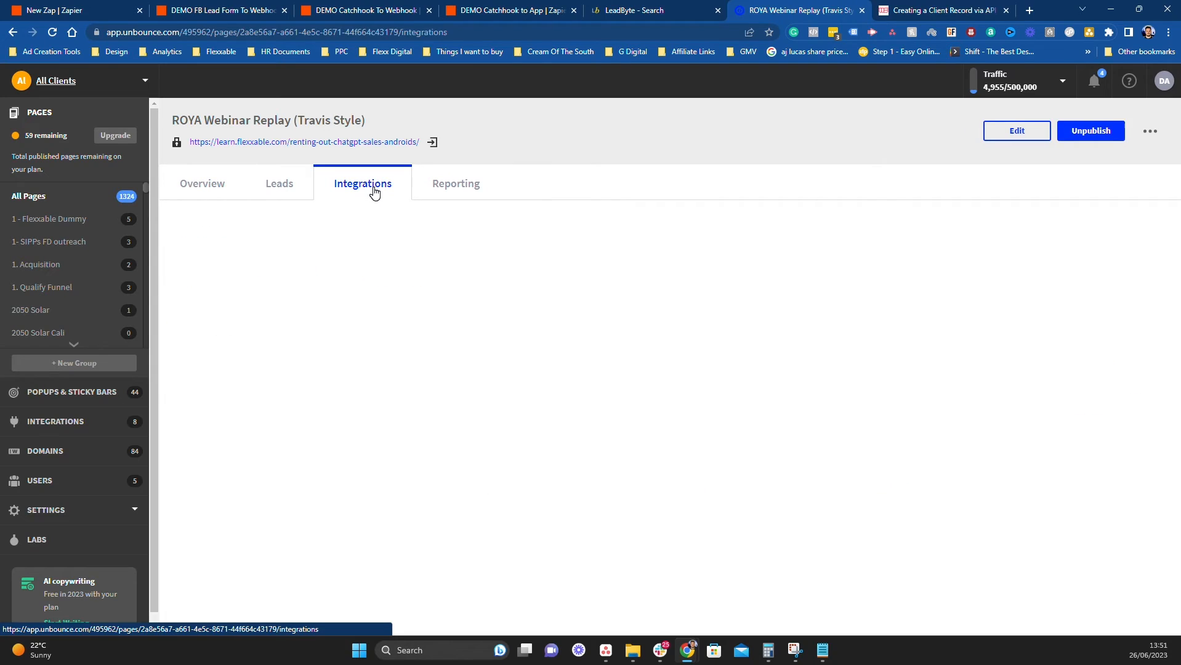
click(453, 243)
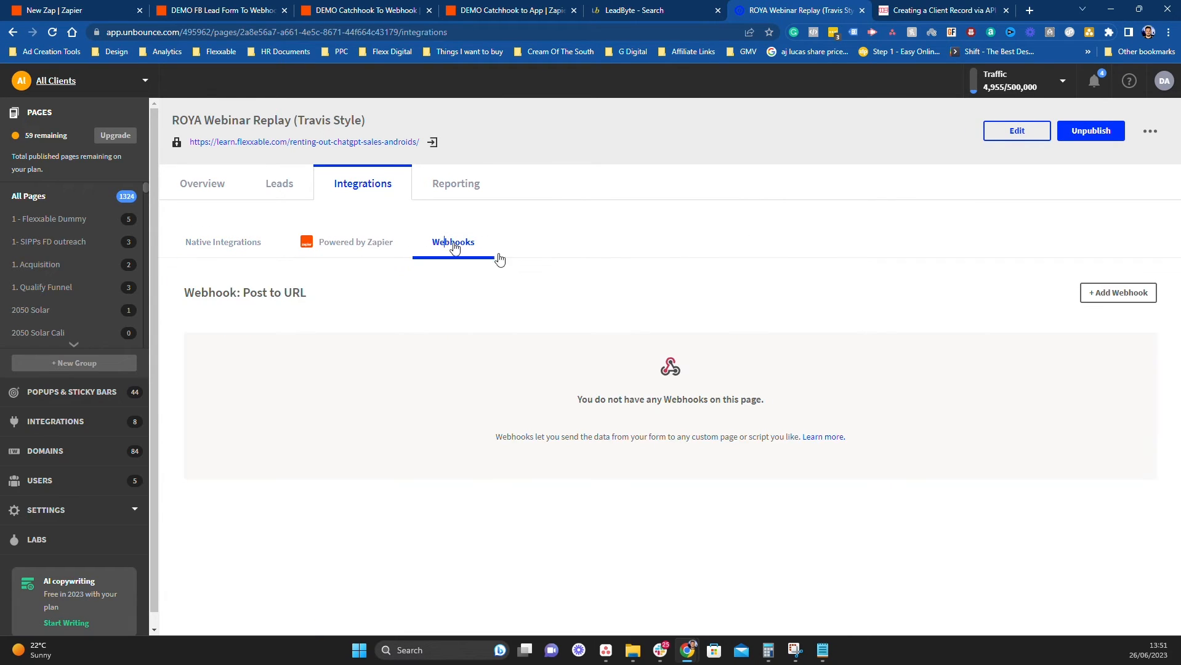
click(1105, 294)
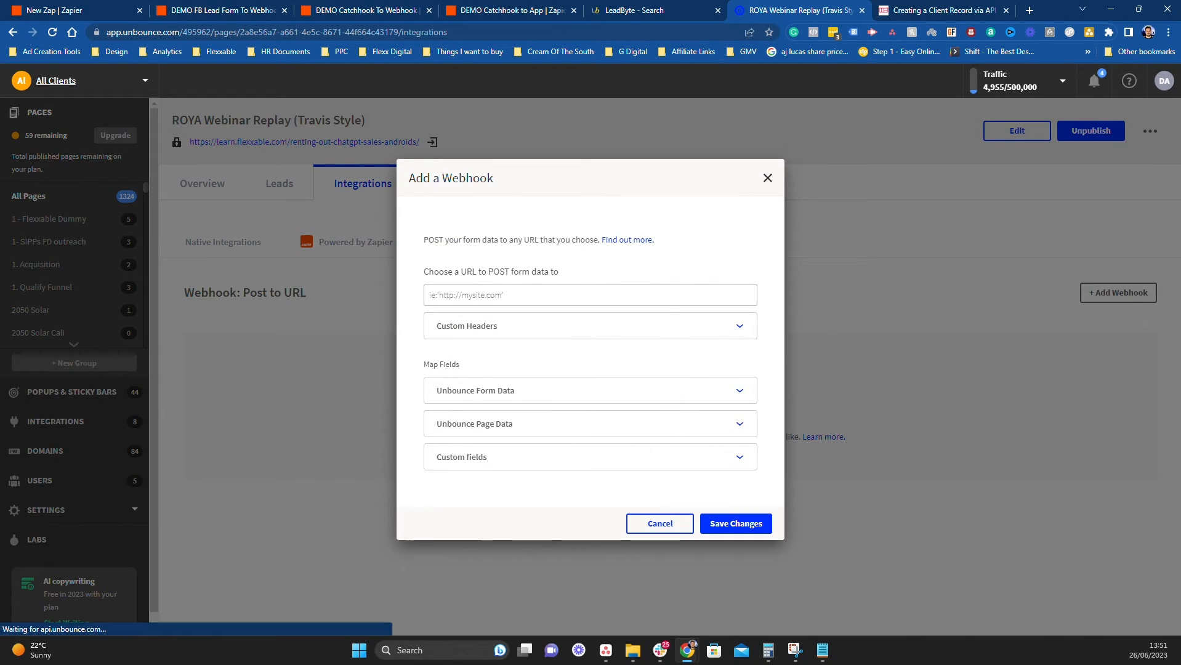
click(499, 296)
key(ctrl+v)
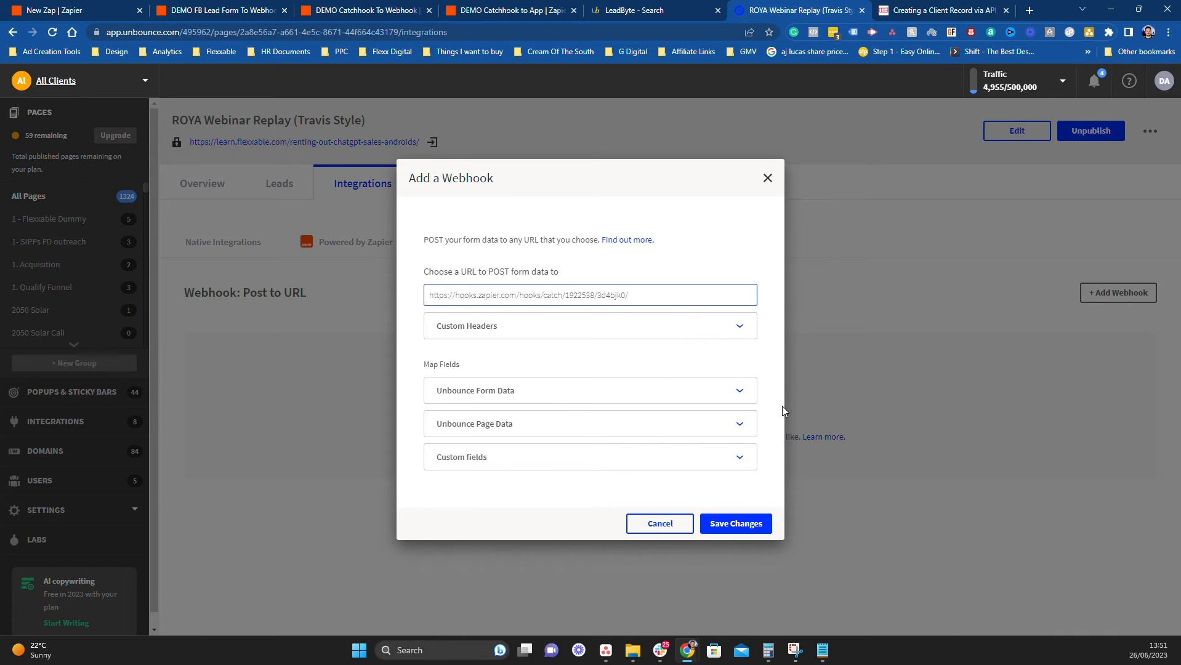
click(748, 524)
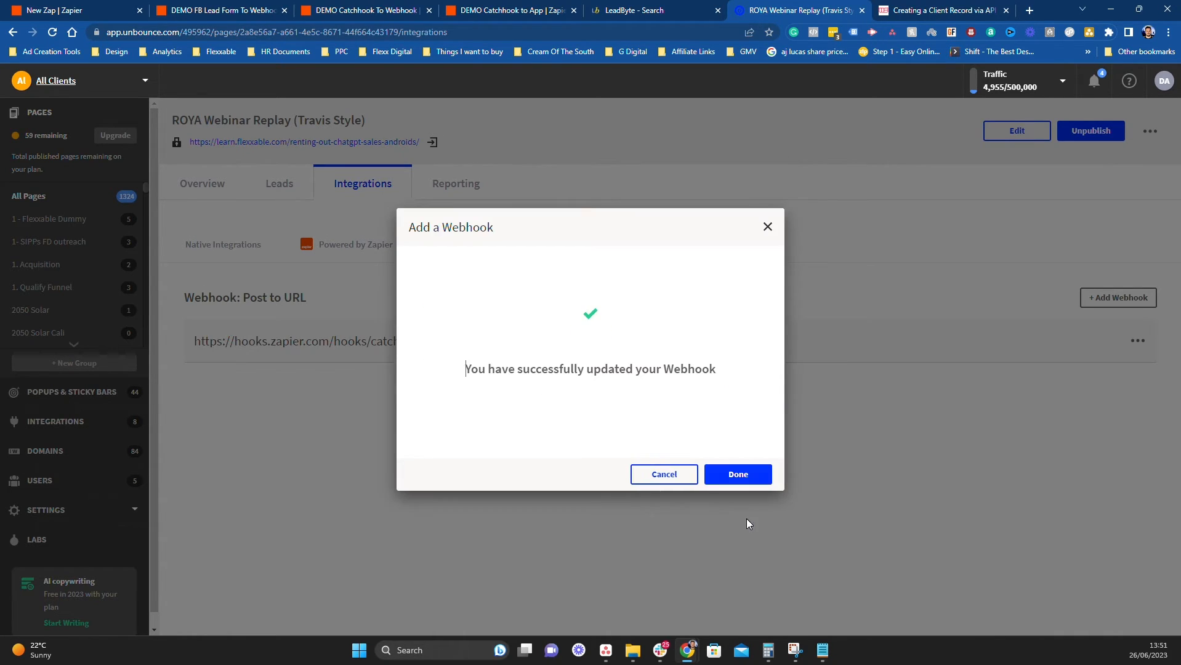
click(739, 475)
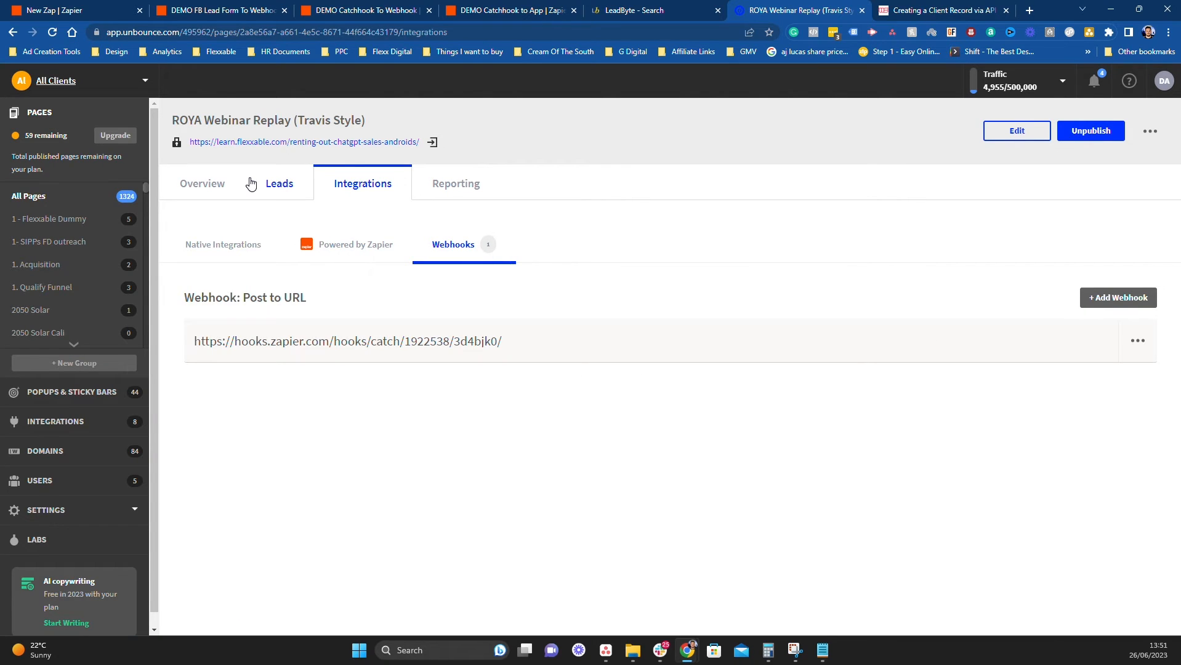
click(212, 184)
Open the live landing page and bring up the Grab 1st Dibs pre-release sign-up form
click(431, 142)
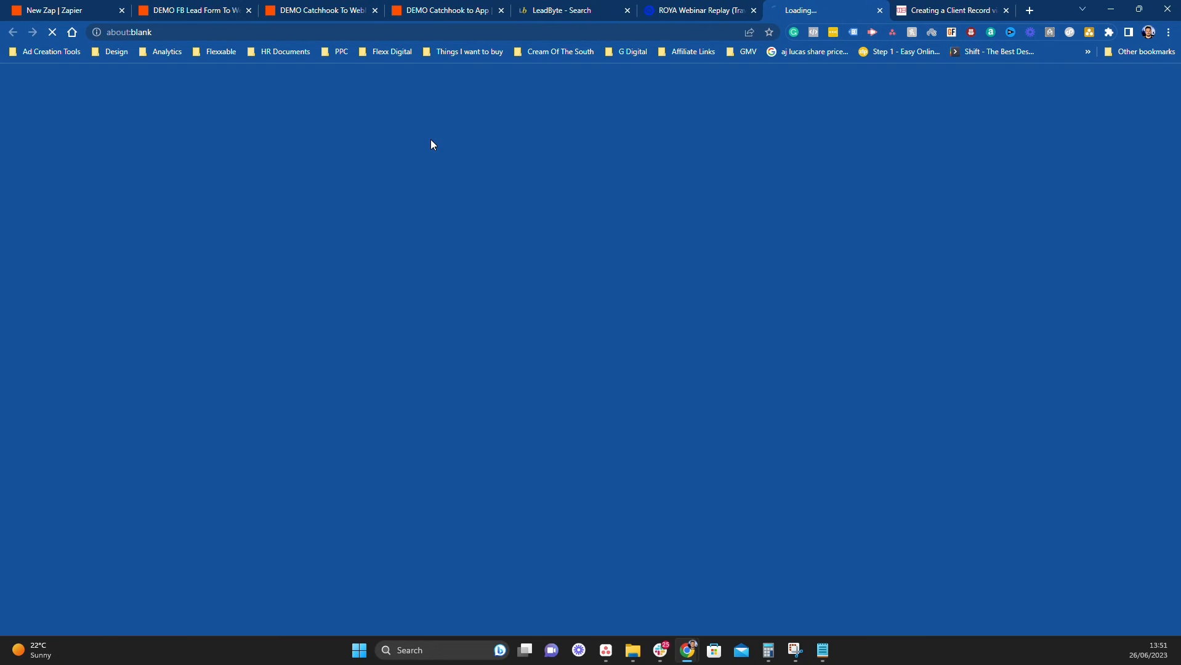
scroll(796, 442, down, 15)
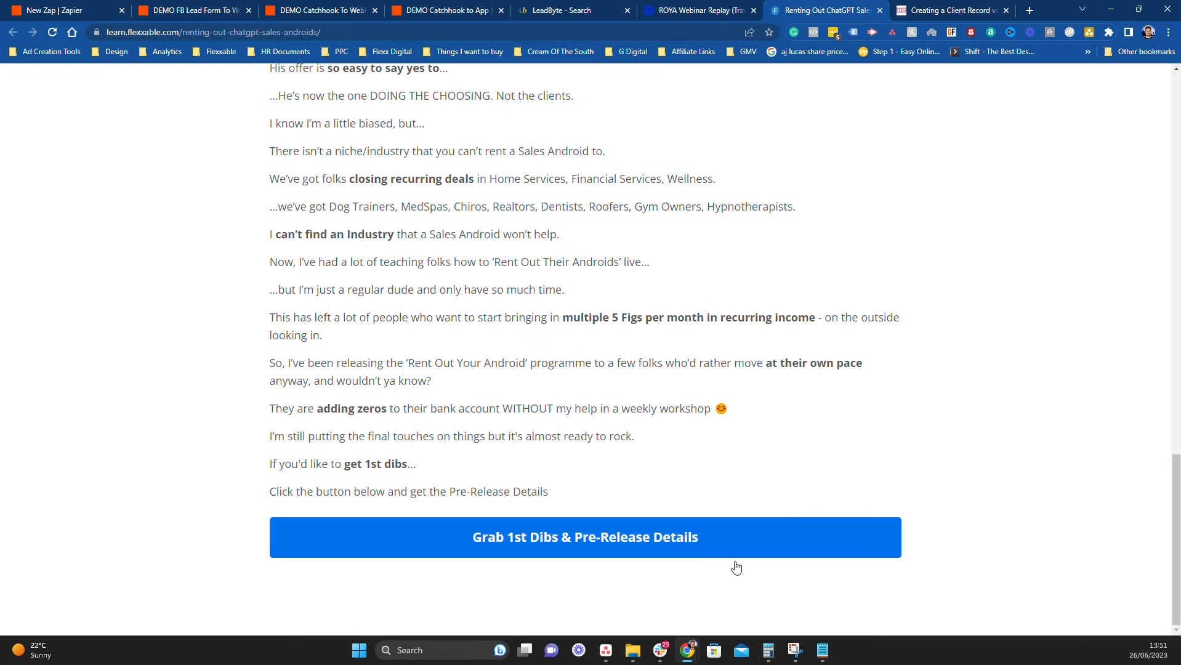
click(693, 552)
Submit the form with a test first name, last name and e-mail address
click(551, 336)
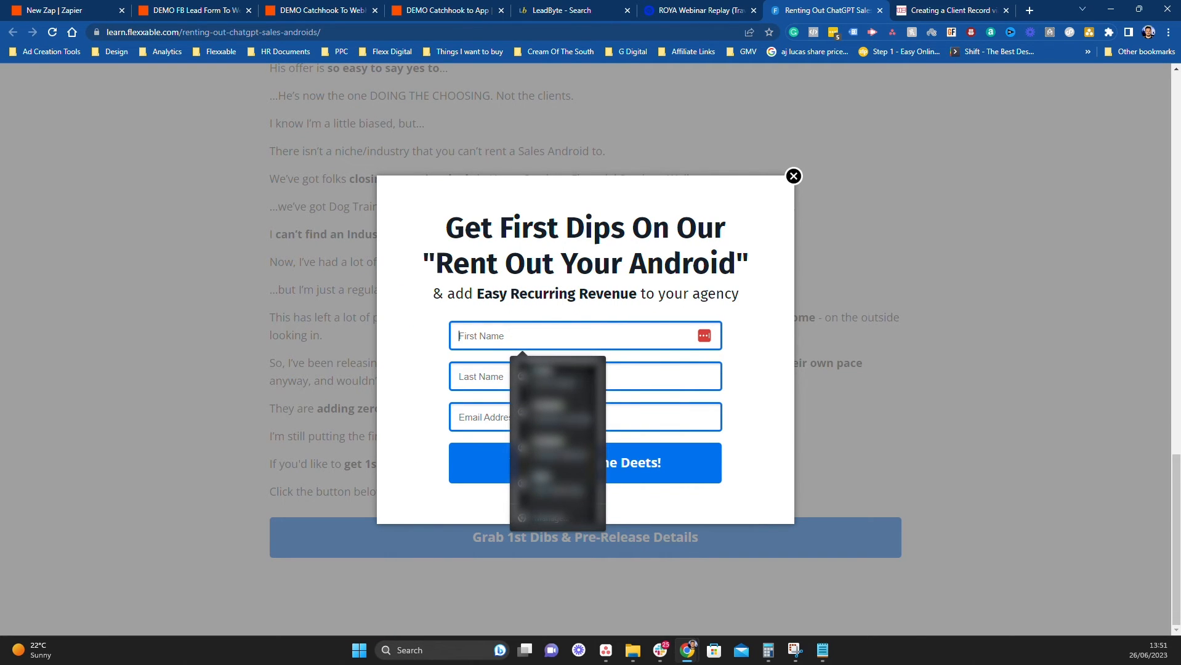
text(Graham)
key(Tab)
text(Test)
key(Tab)
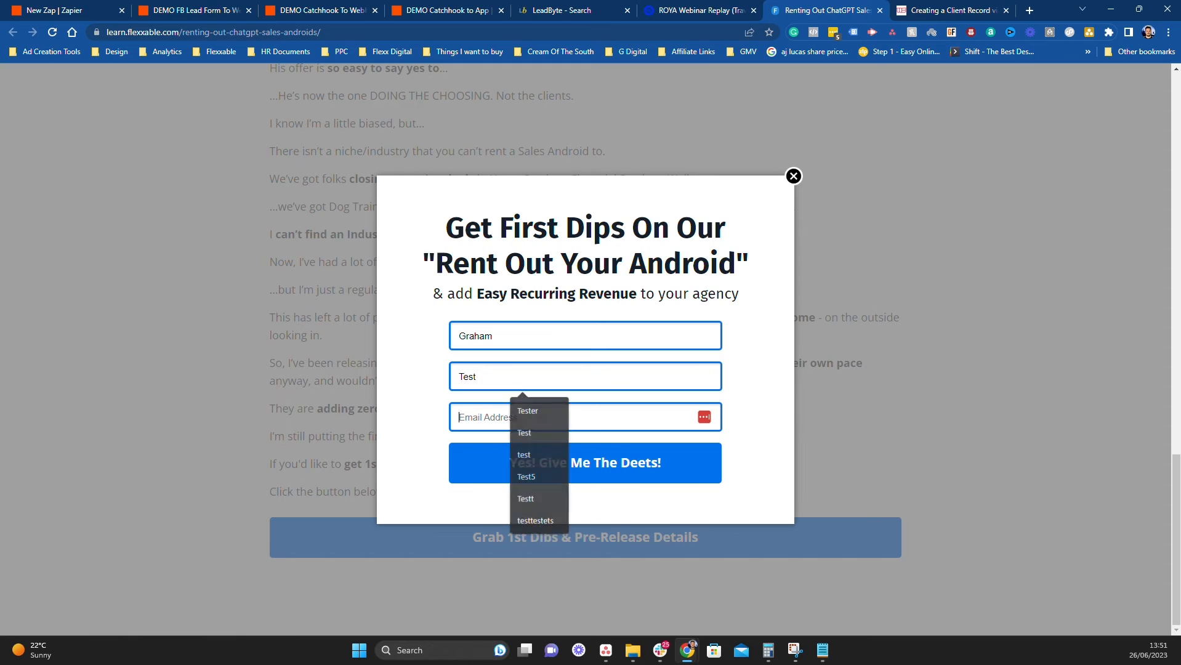
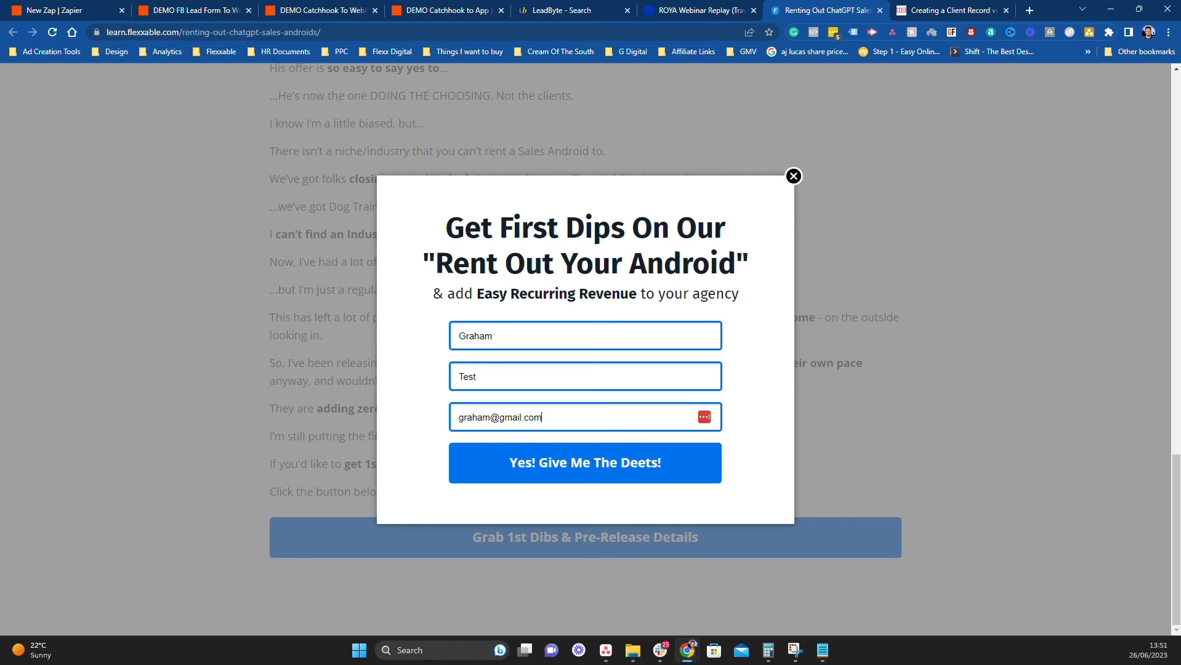
click(575, 457)
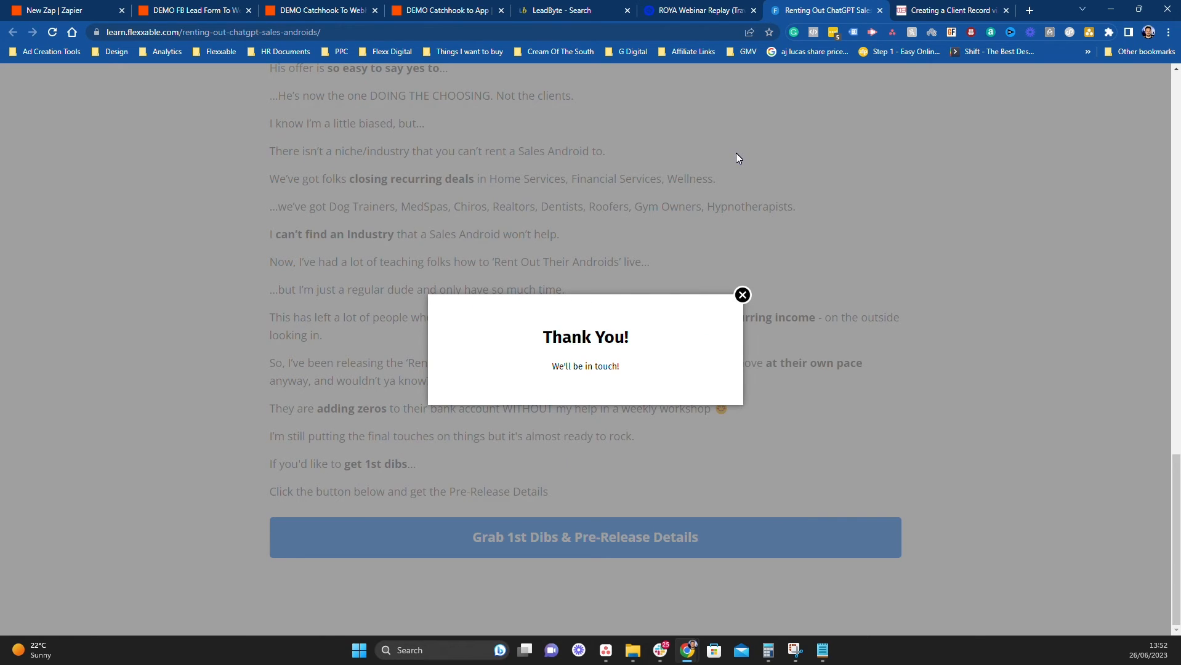
click(696, 11)
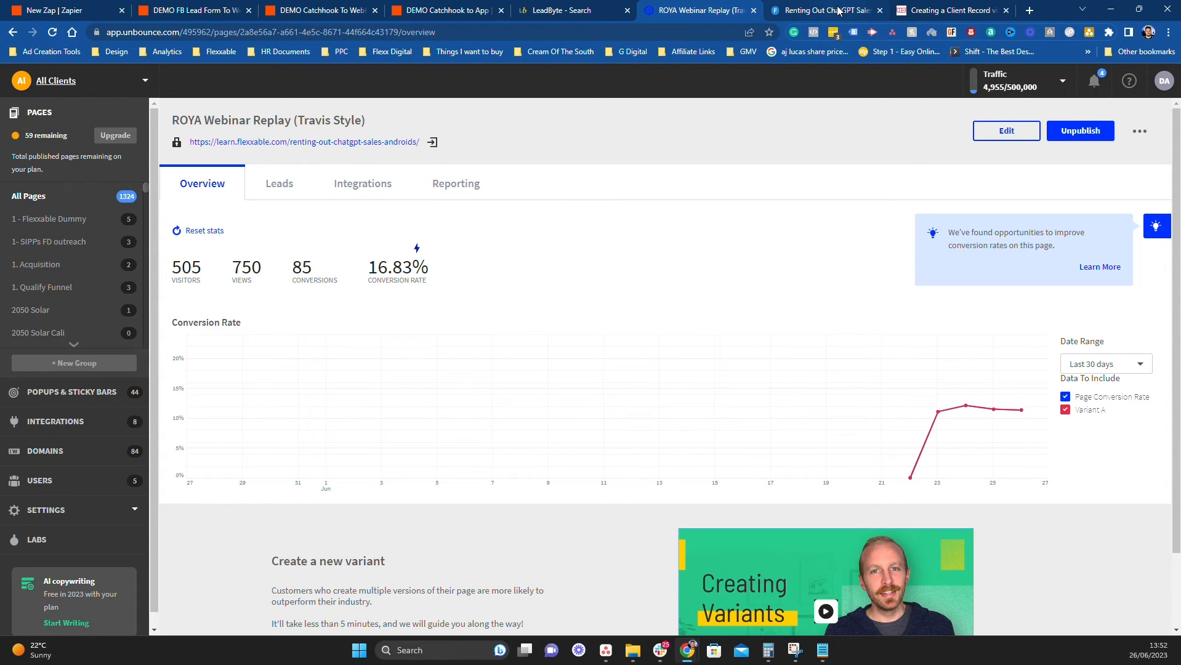
Fetch new webhook requests and use request B as the Catch Hook trigger's test record
click(319, 6)
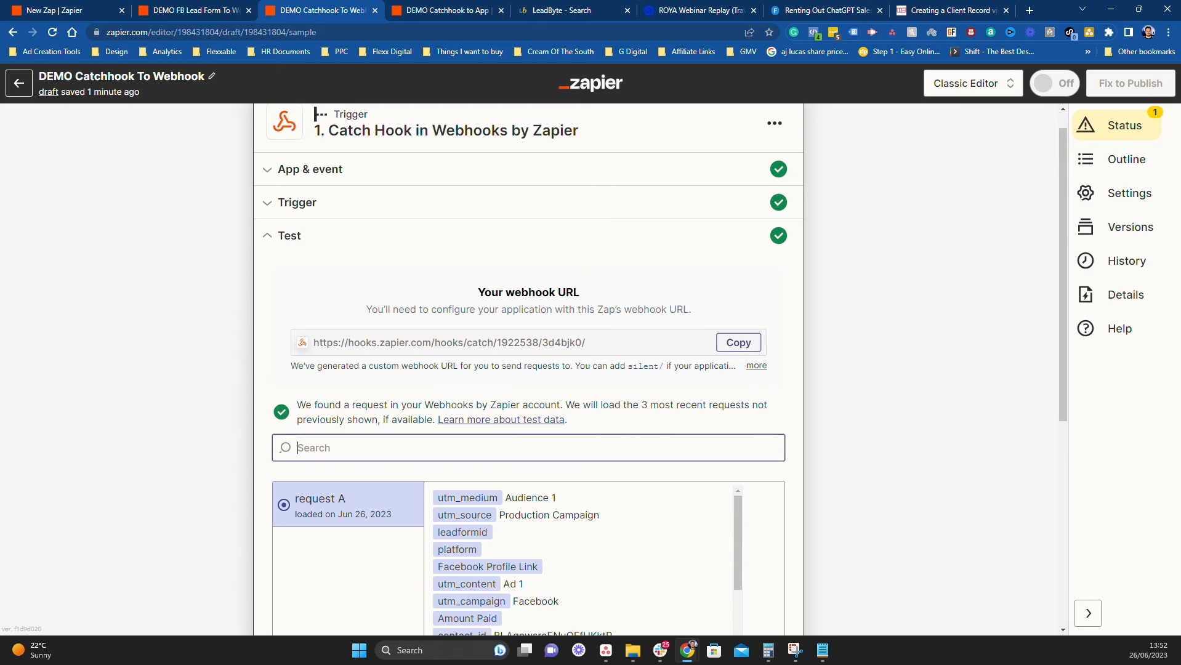
click(516, 448)
scroll(729, 465, down, 5)
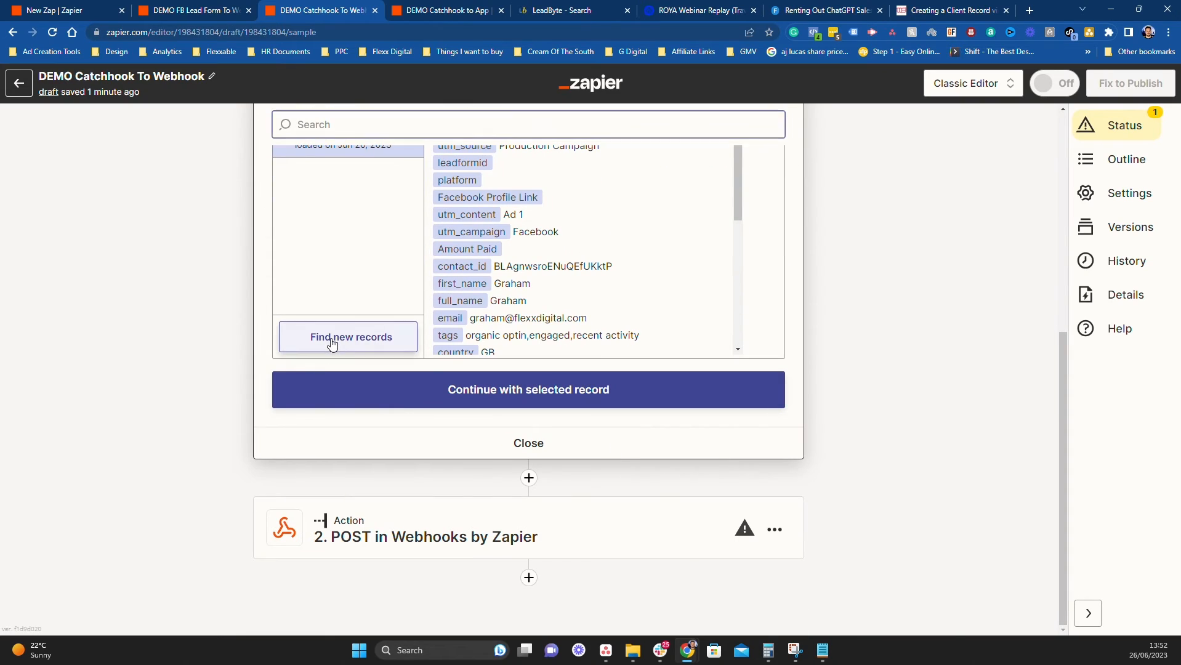
click(330, 337)
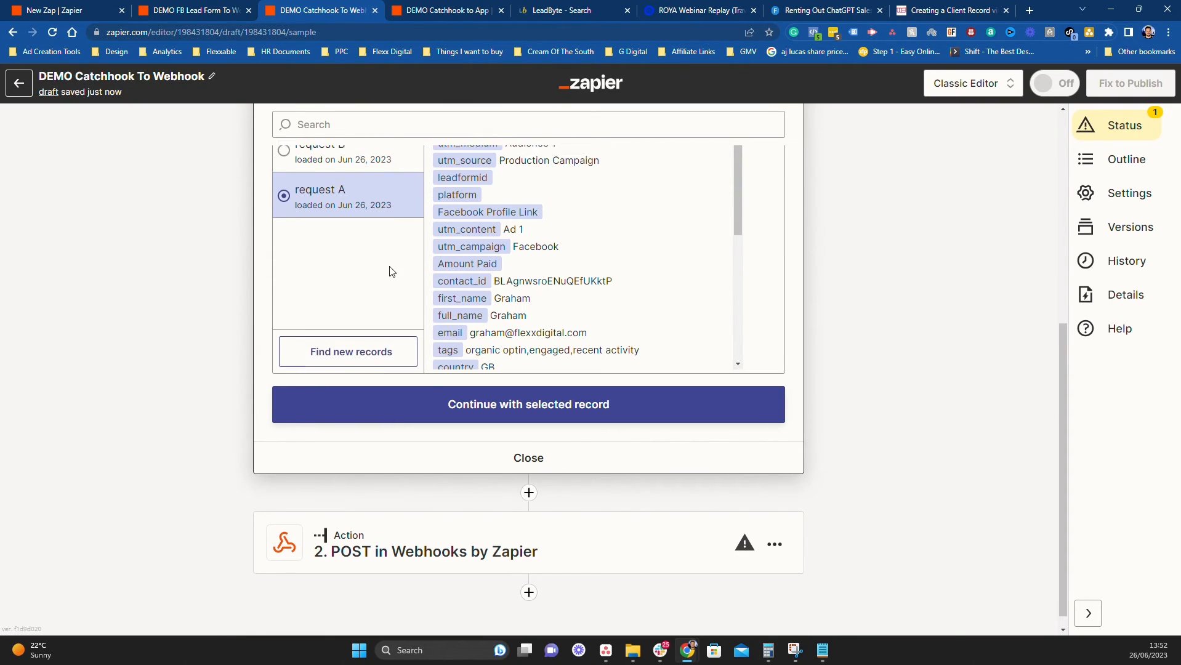
click(342, 269)
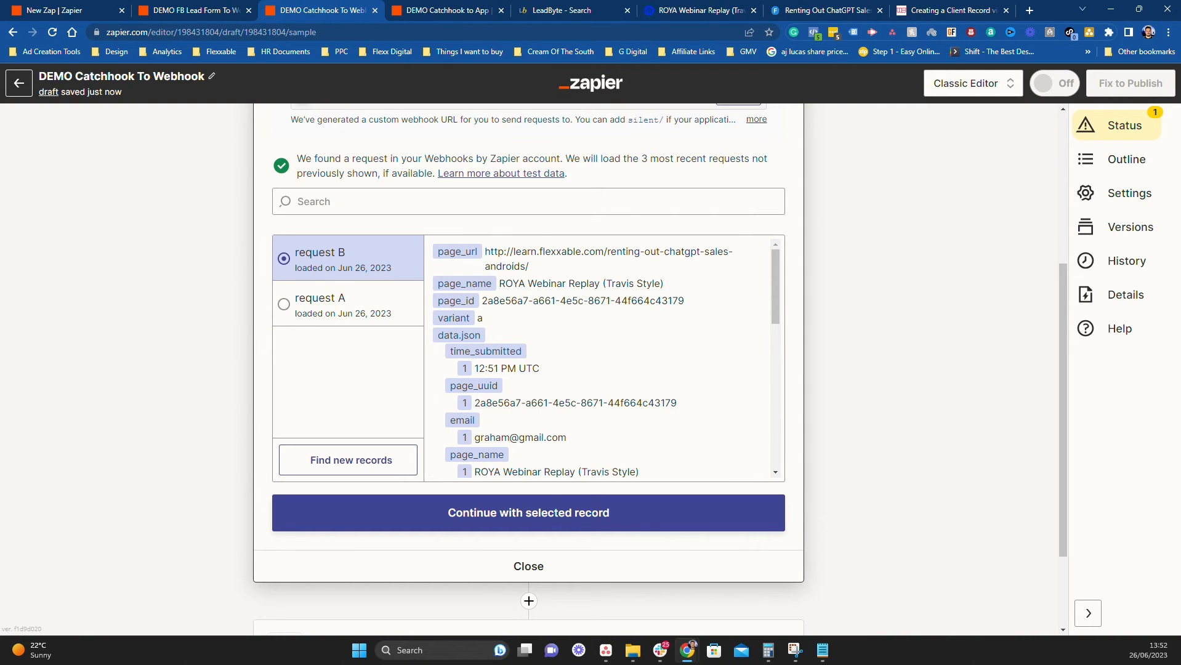
click(543, 521)
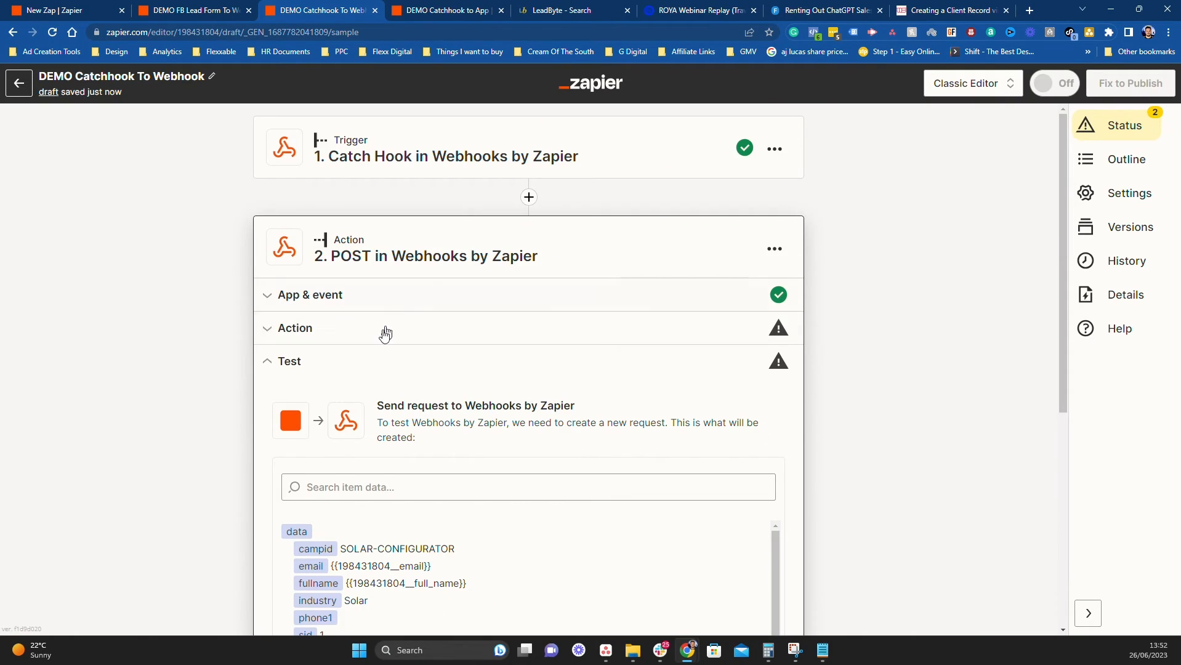
Clear the old Full Name and Email mappings from the POST action's fullname and email fields
click(385, 334)
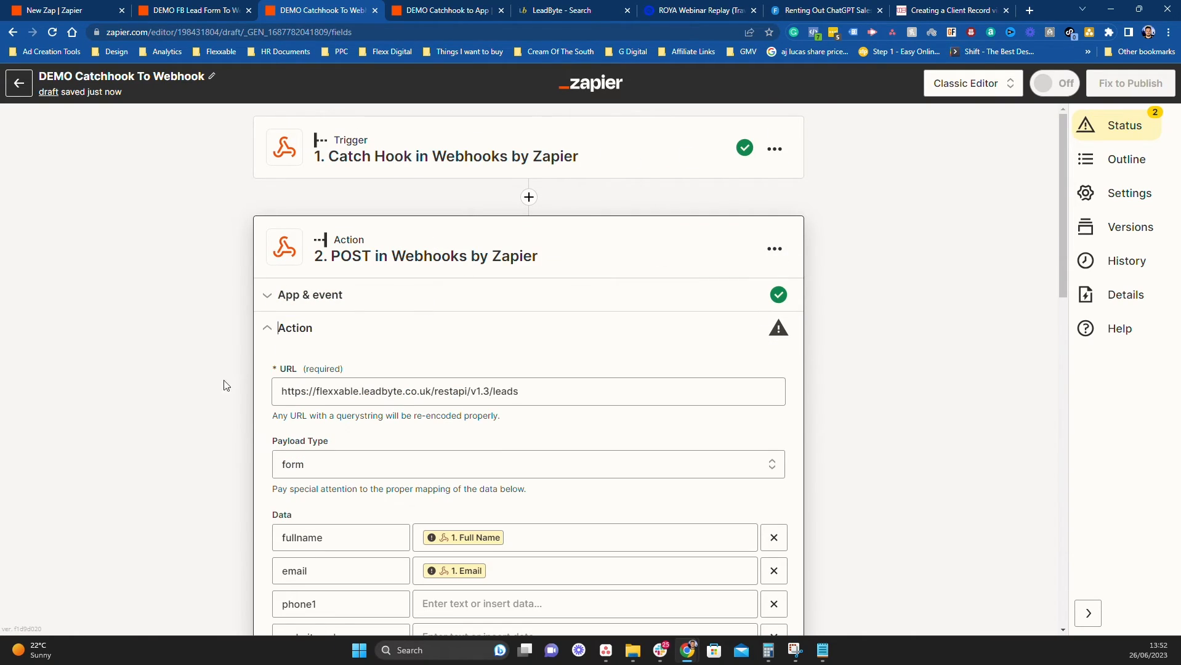
click(537, 538)
key(BackSpace)
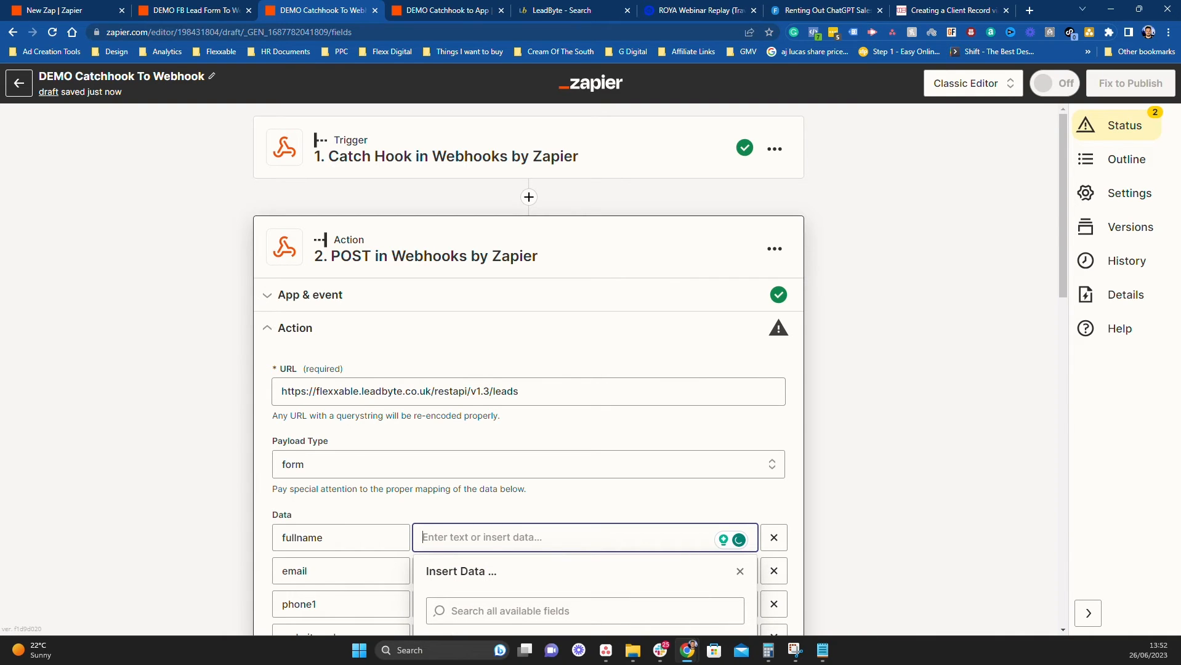
click(847, 497)
click(530, 571)
key(BackSpace)
Map fullname to the submitted first and last names, and email to Data Json Email
click(521, 532)
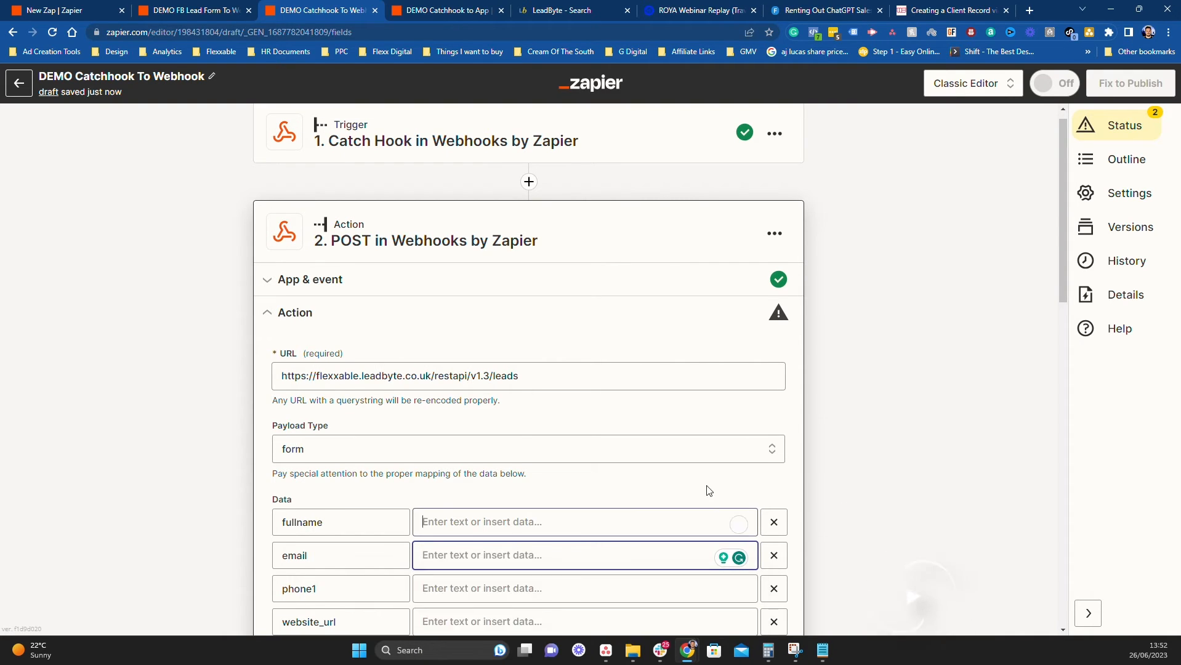
click(850, 468)
scroll(973, 436, down, 1)
scroll(972, 436, down, 3)
click(535, 337)
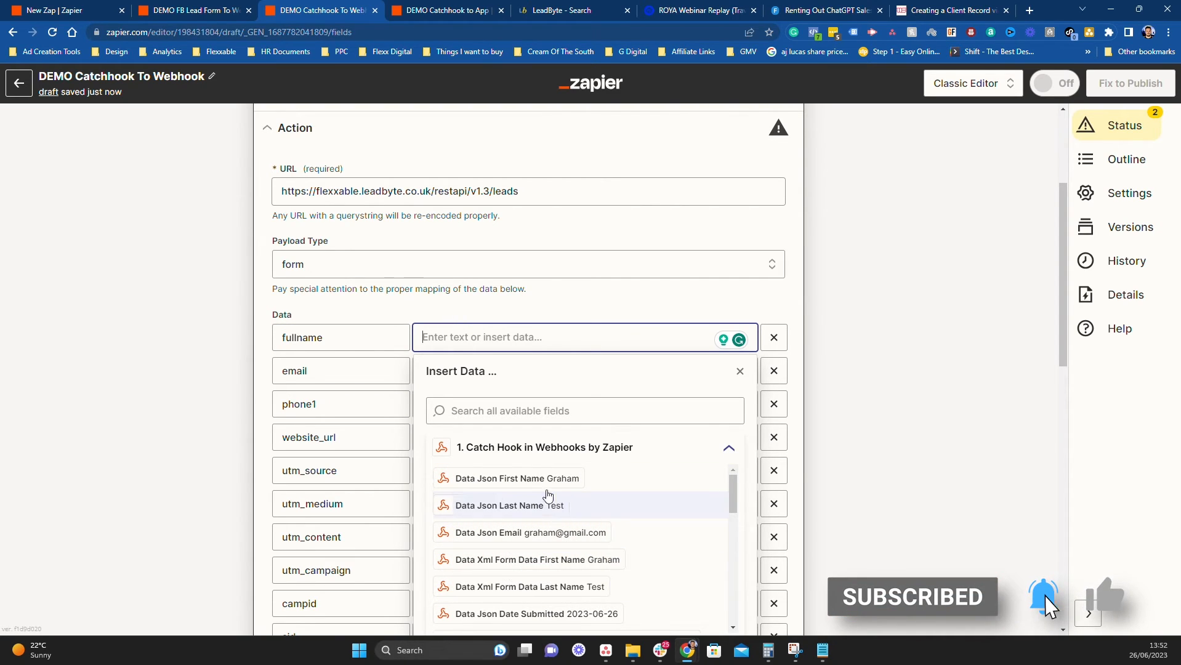
click(525, 482)
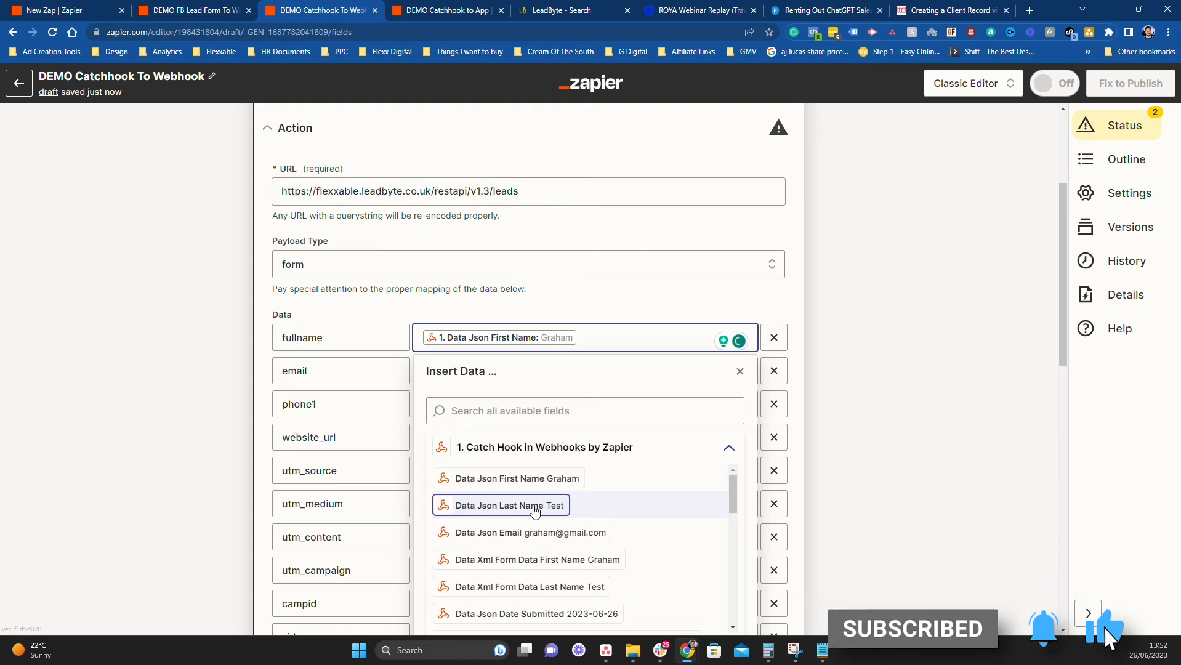
click(582, 505)
click(861, 446)
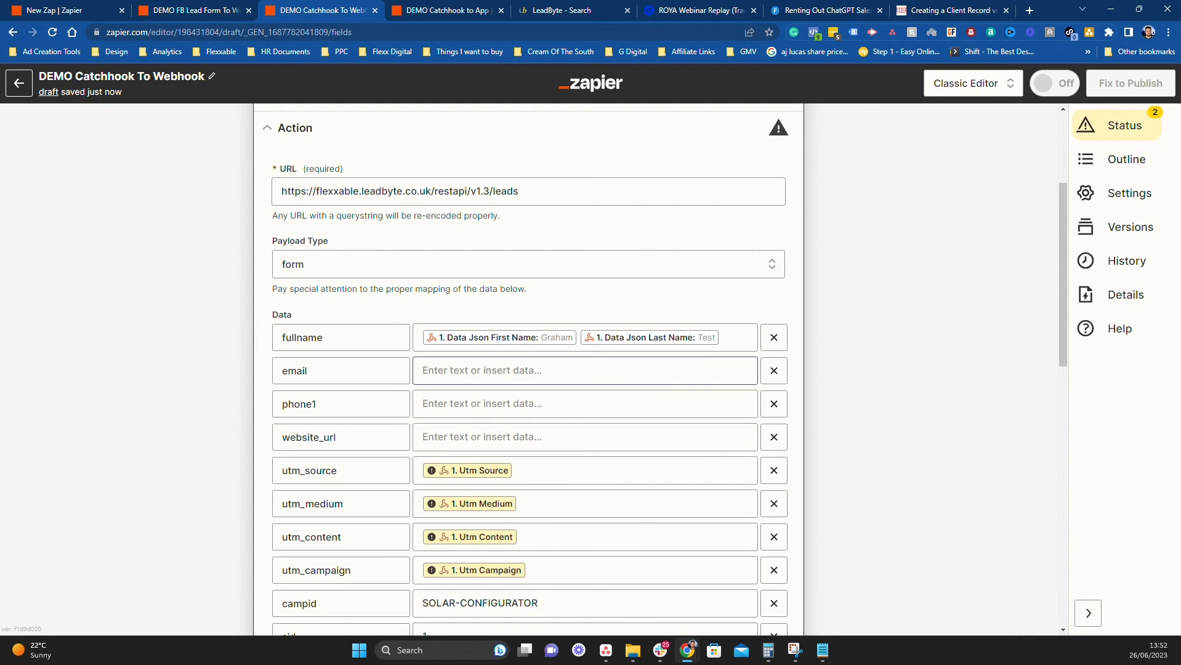
click(585, 371)
click(567, 565)
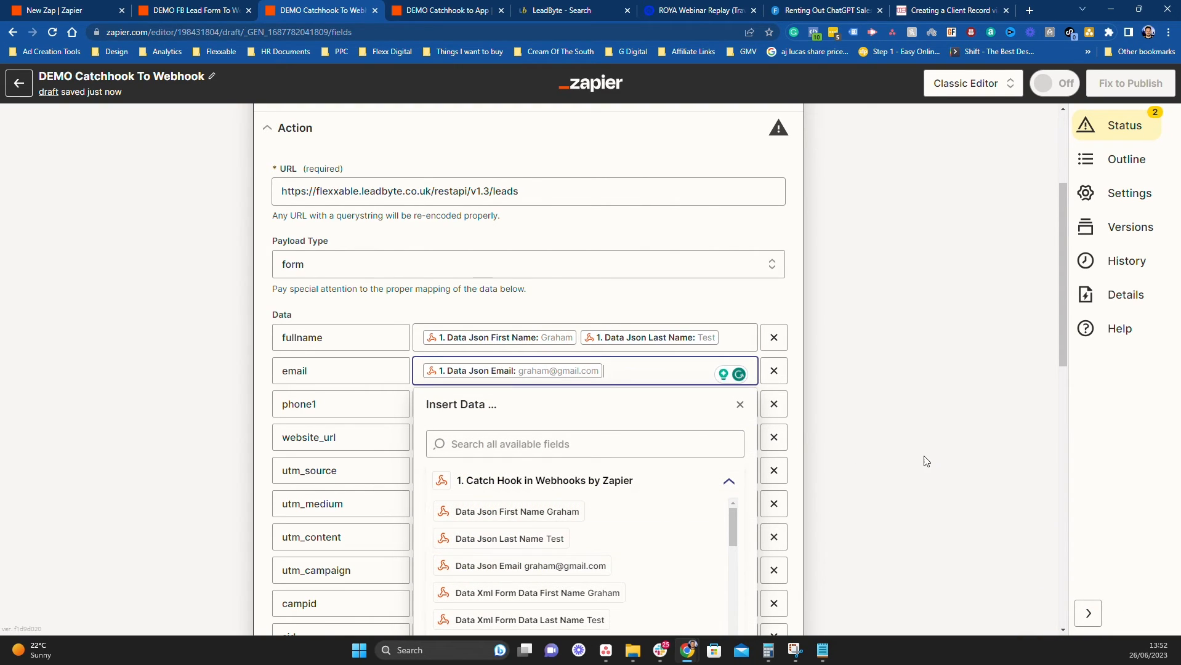
click(929, 456)
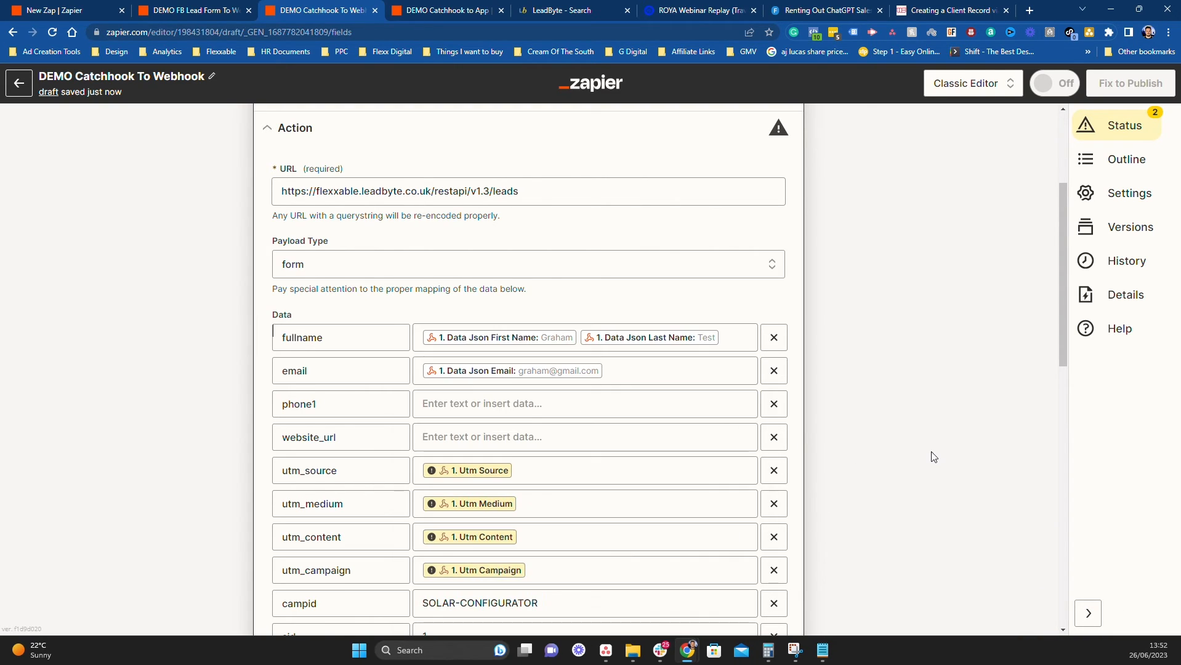
Remove the phone1, website_url, utm_source, utm_medium, utm_content and utm_campaign data rows
click(773, 404)
click(774, 404)
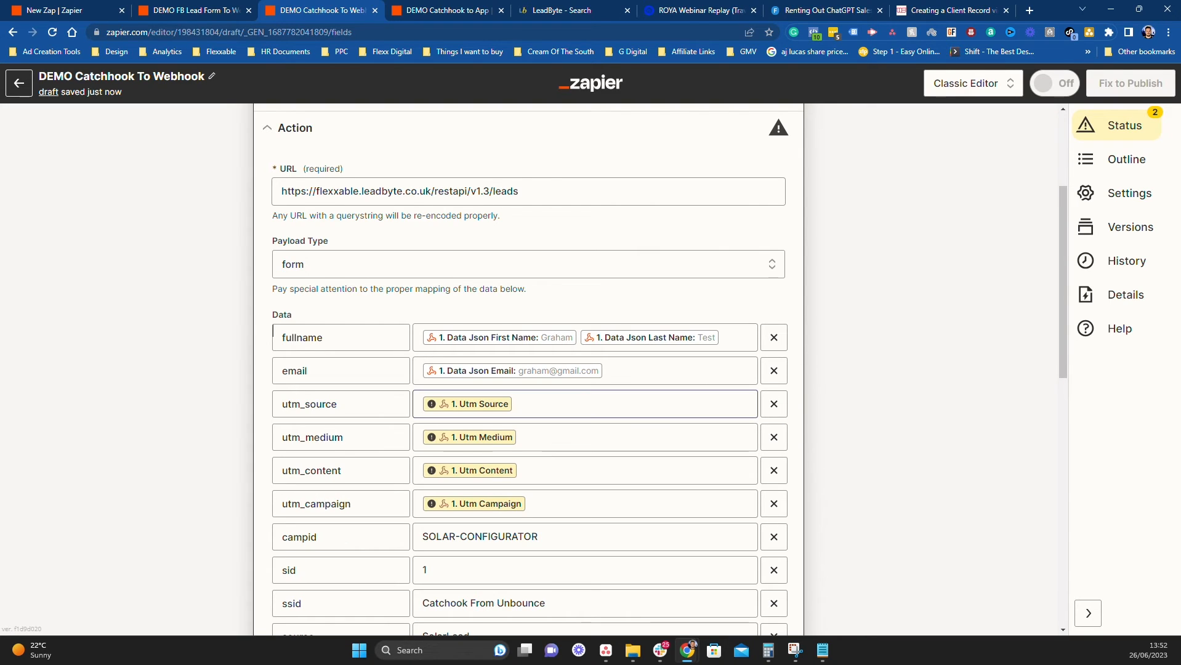
click(738, 406)
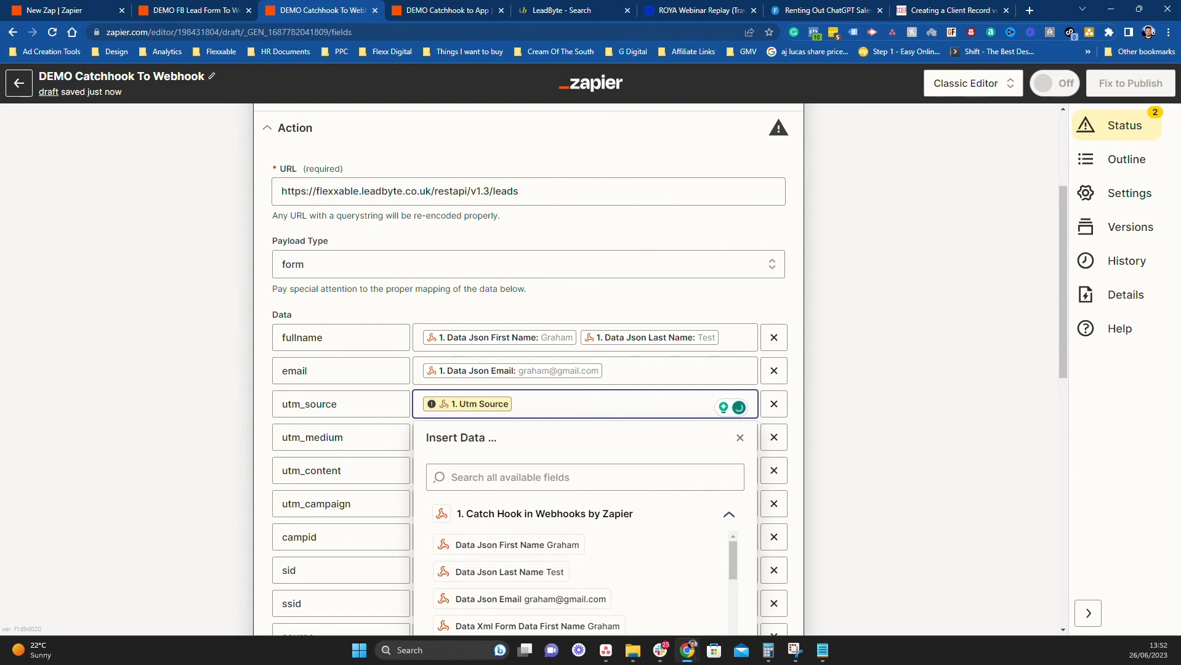
scroll(583, 572, down, 5)
scroll(999, 506, down, 3)
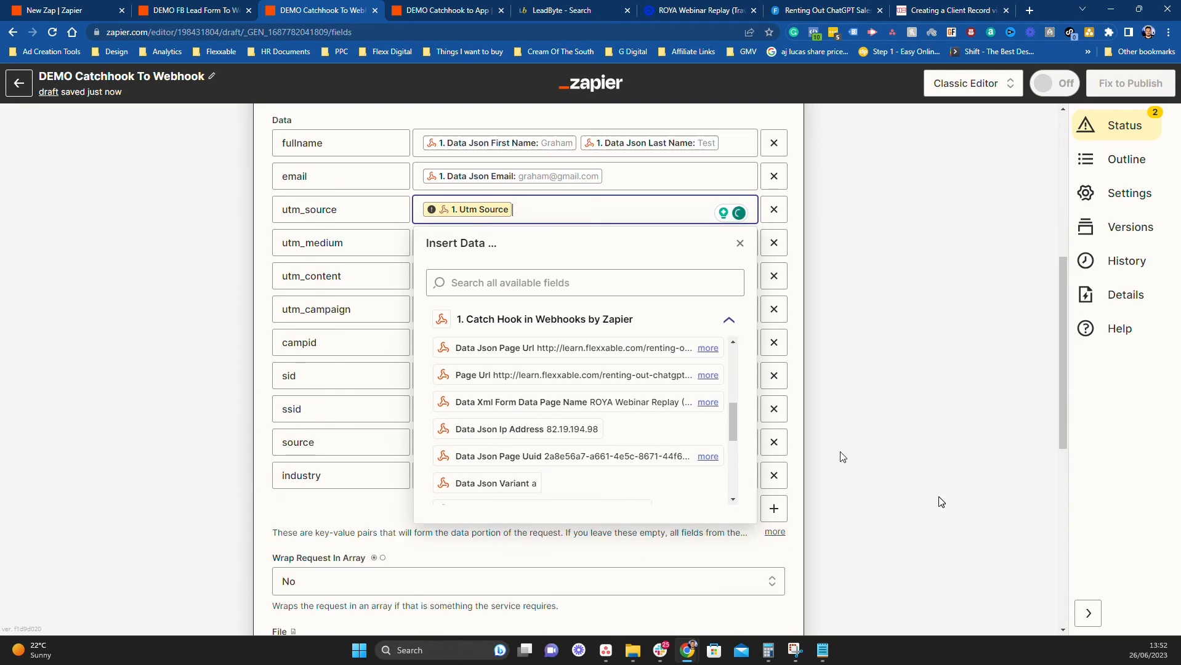
scroll(579, 369, down, 8)
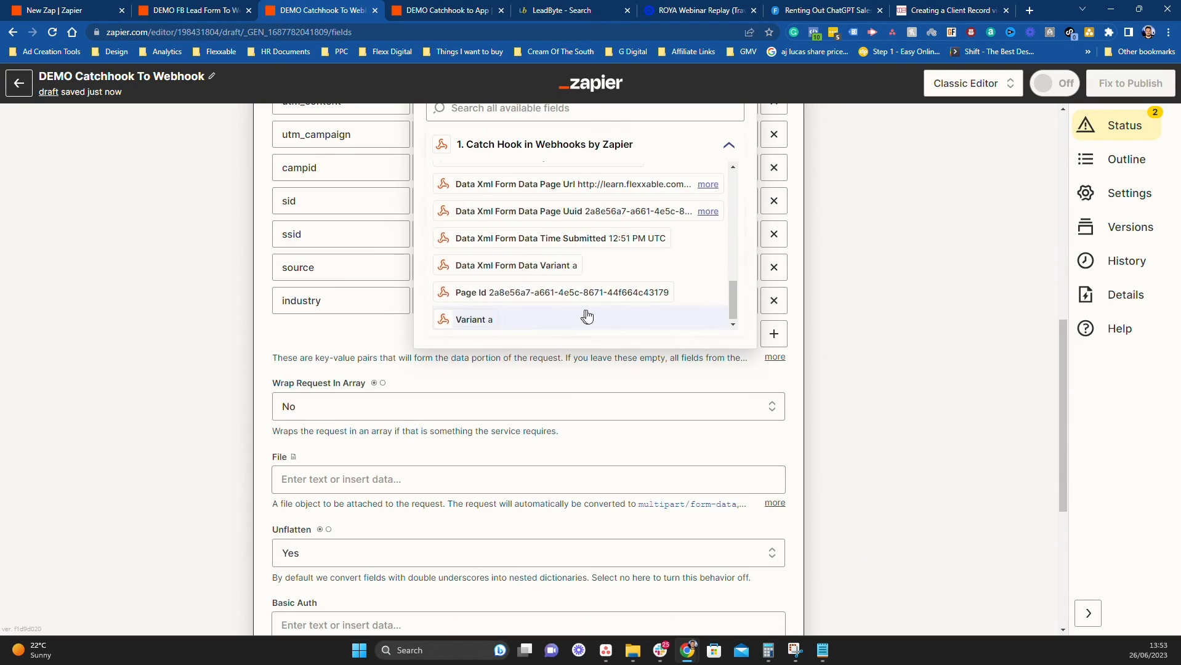
scroll(588, 317, up, 3)
scroll(891, 371, up, 5)
click(891, 371)
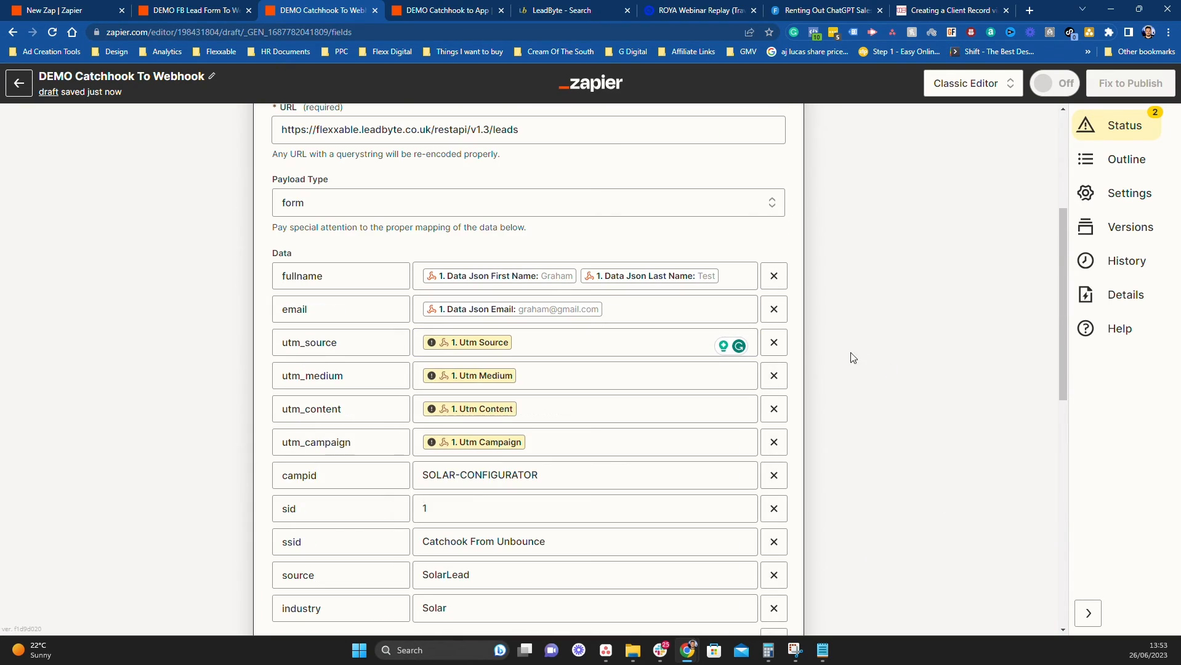
click(779, 344)
click(779, 344)
click(779, 344)
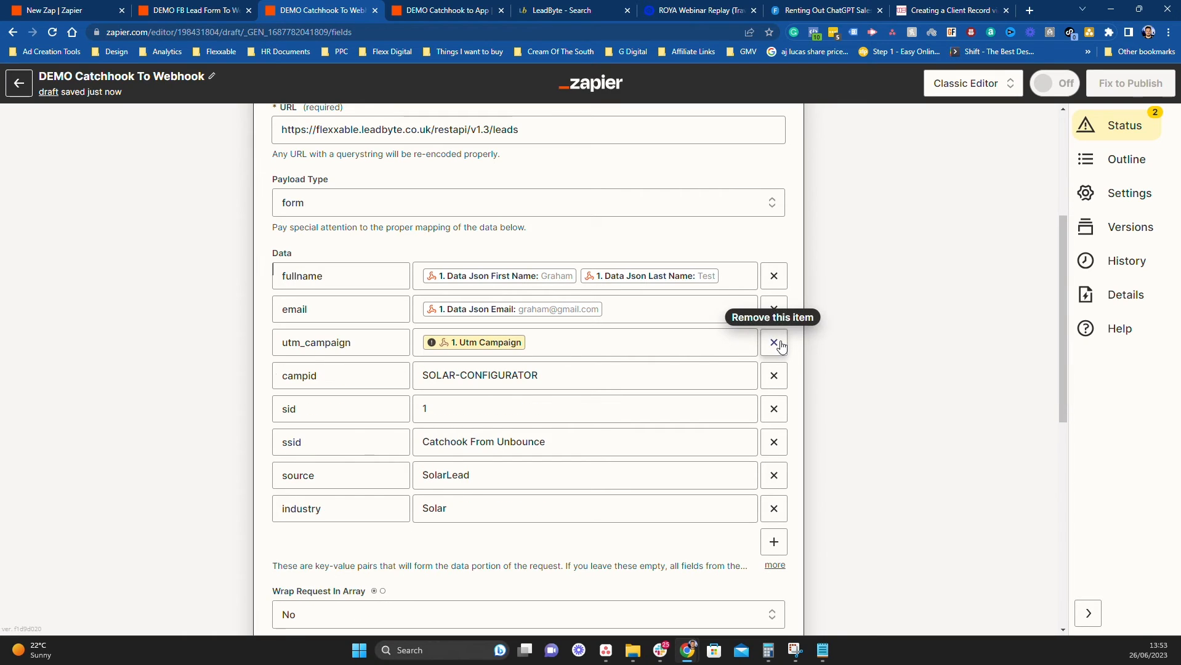
click(780, 343)
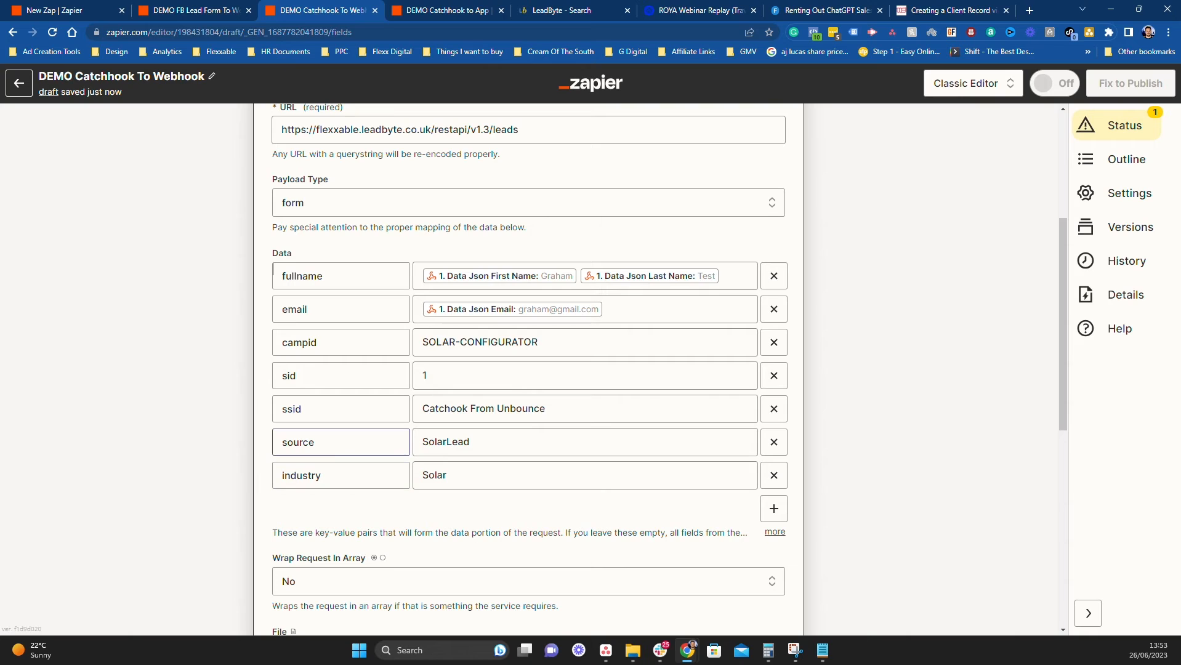
Continue past the action settings, skip the action test, and publish the zap
scroll(907, 316, down, 6)
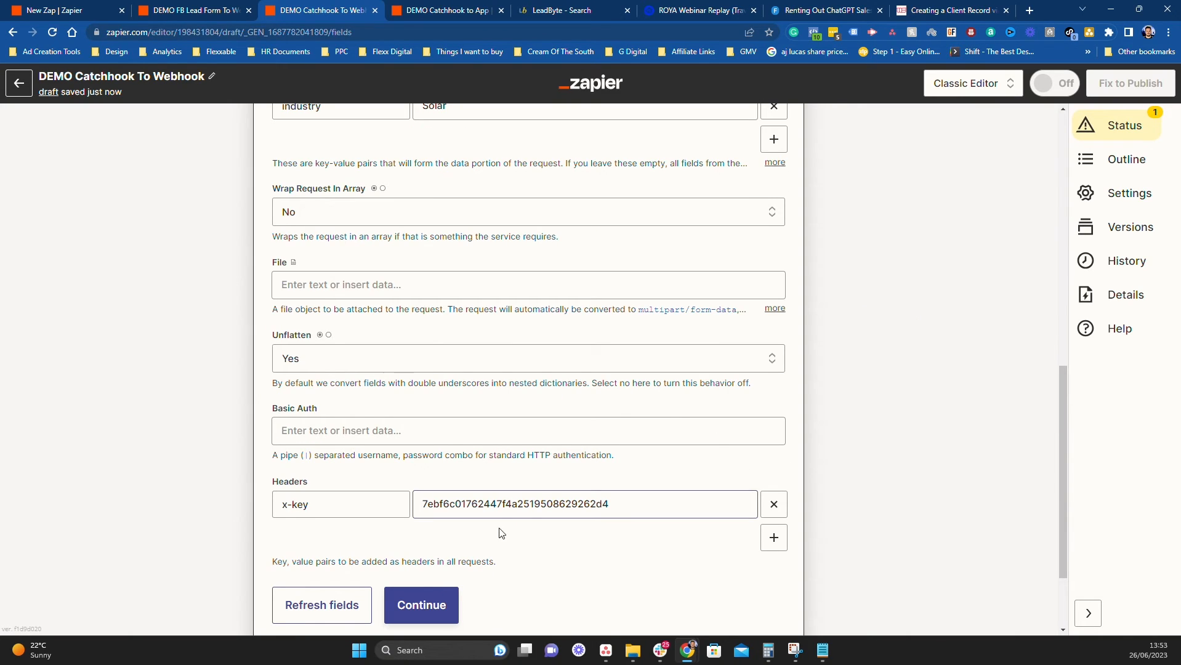
scroll(537, 519, down, 1)
scroll(537, 519, up, 12)
scroll(535, 517, down, 12)
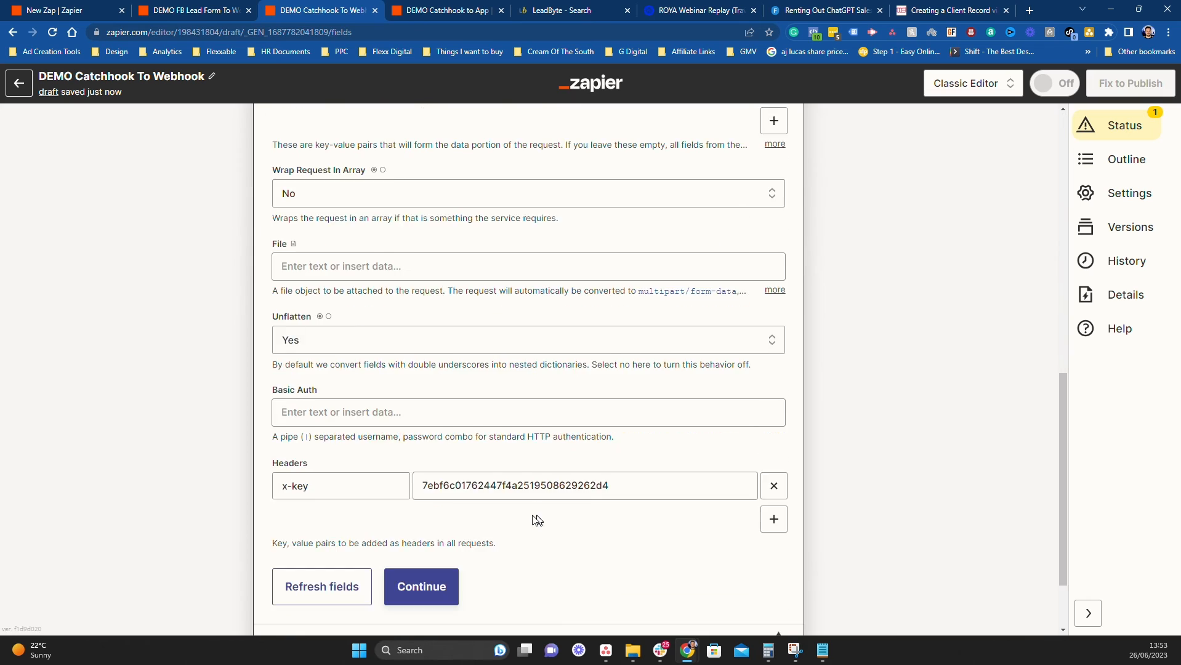
click(448, 491)
scroll(501, 477, down, 6)
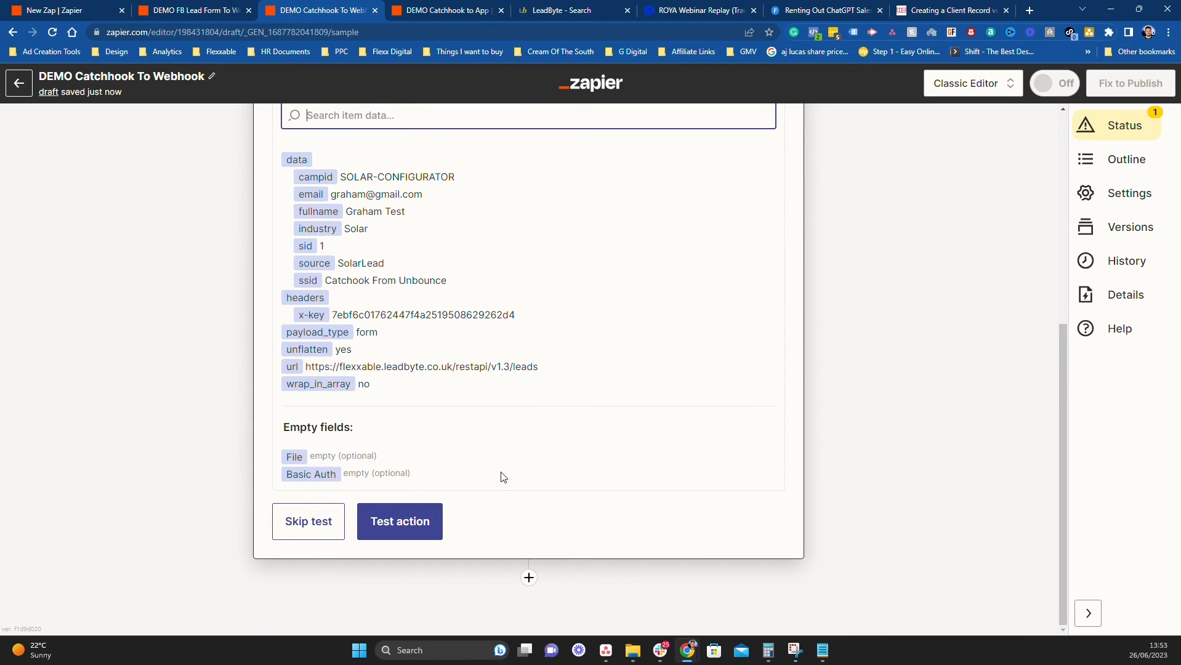
click(319, 520)
click(641, 373)
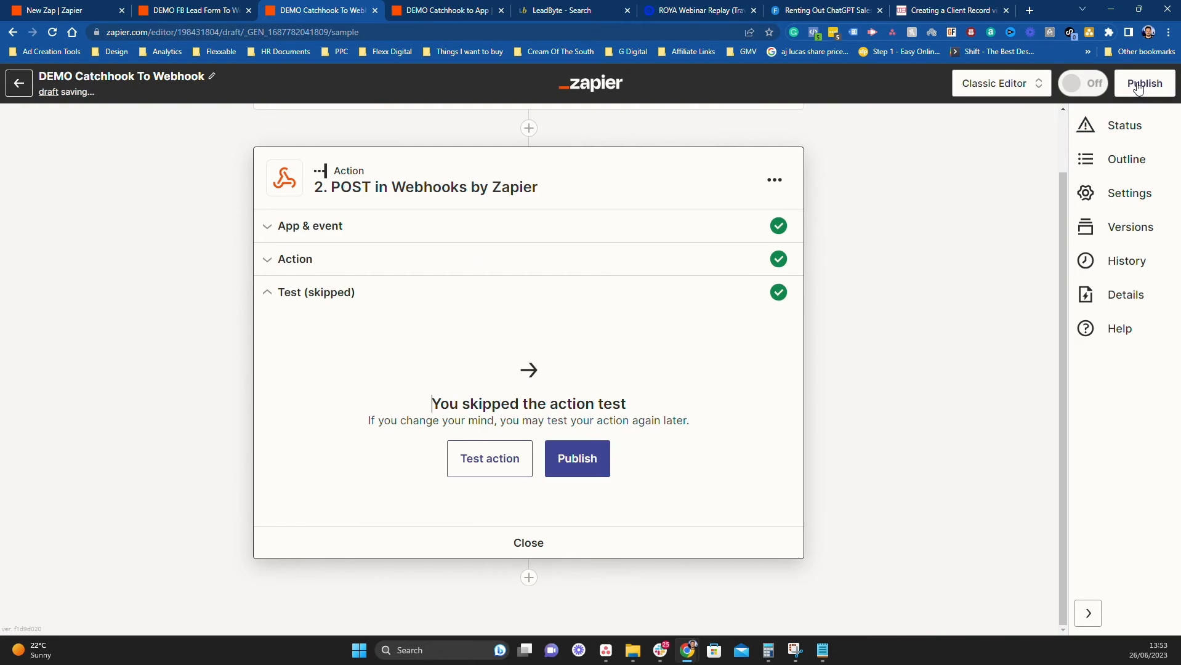
click(1138, 86)
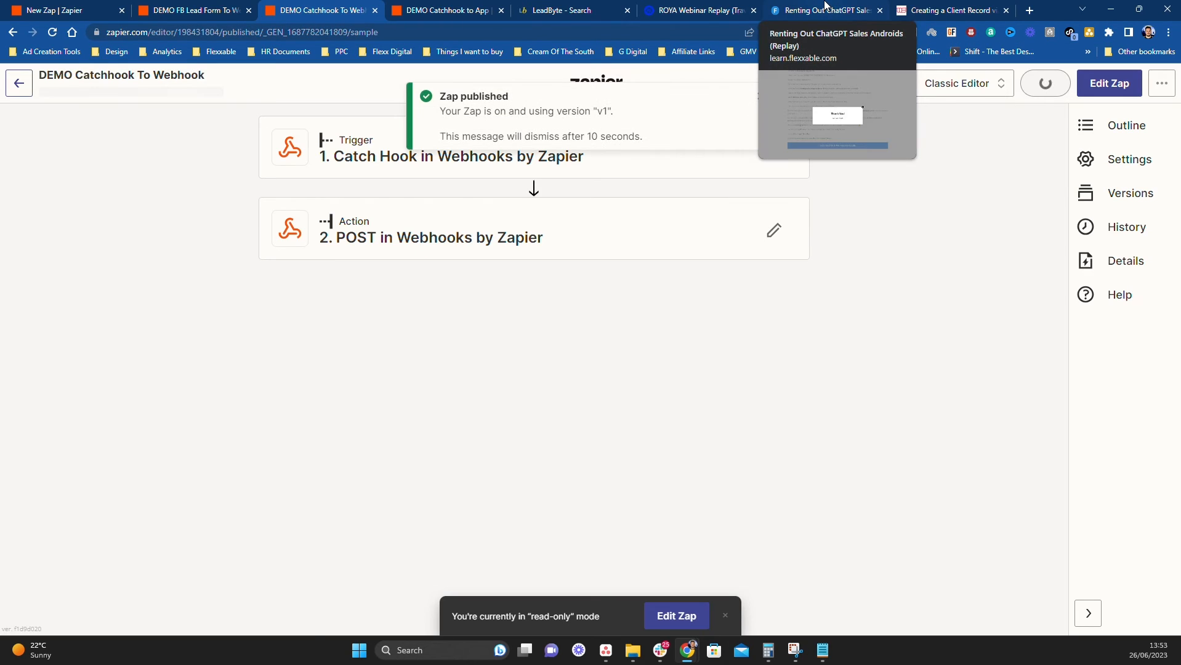
Dismiss the Thank You popup, reload the landing page, and reopen the signup form
click(826, 6)
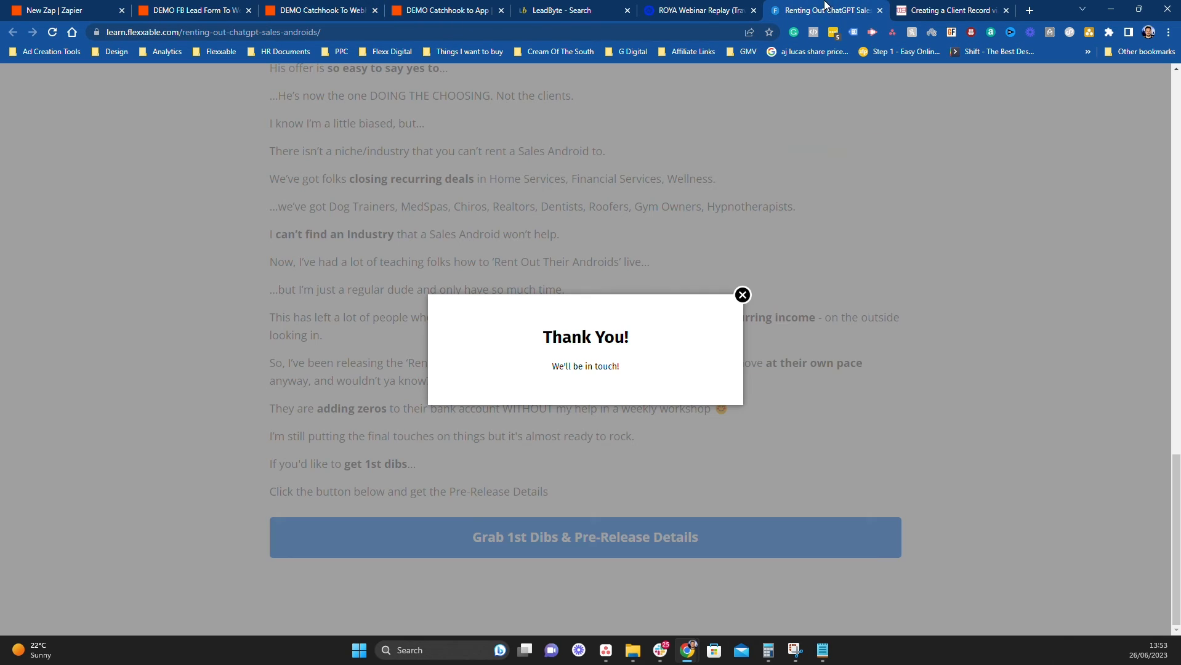
click(742, 296)
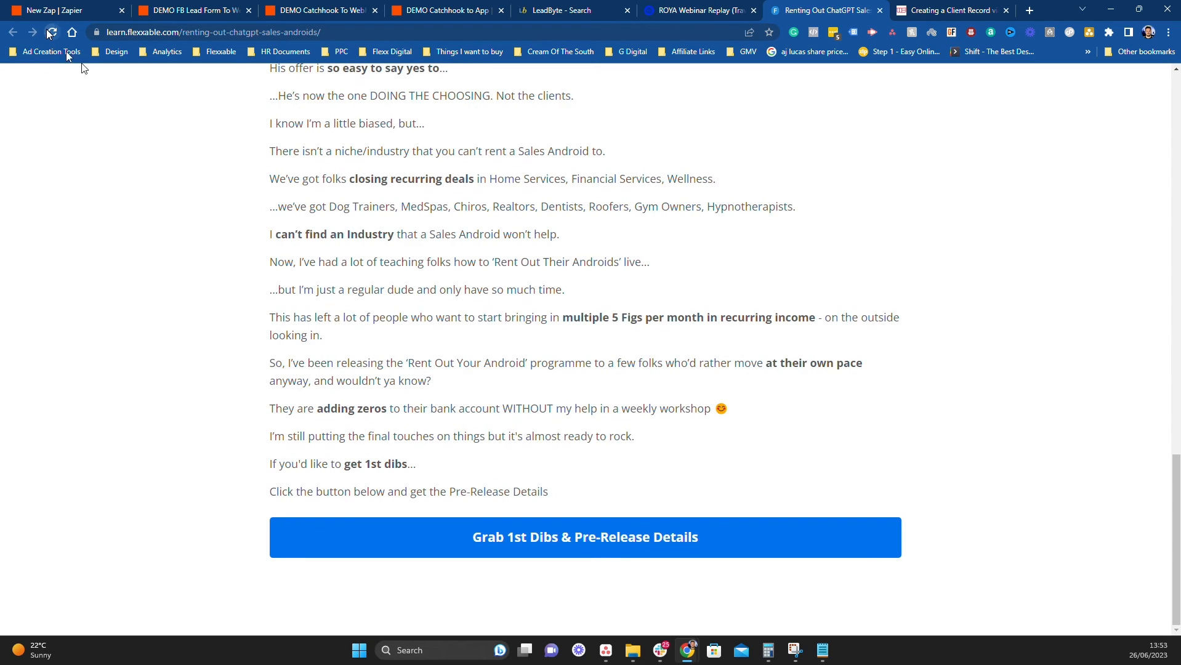
click(52, 32)
click(533, 537)
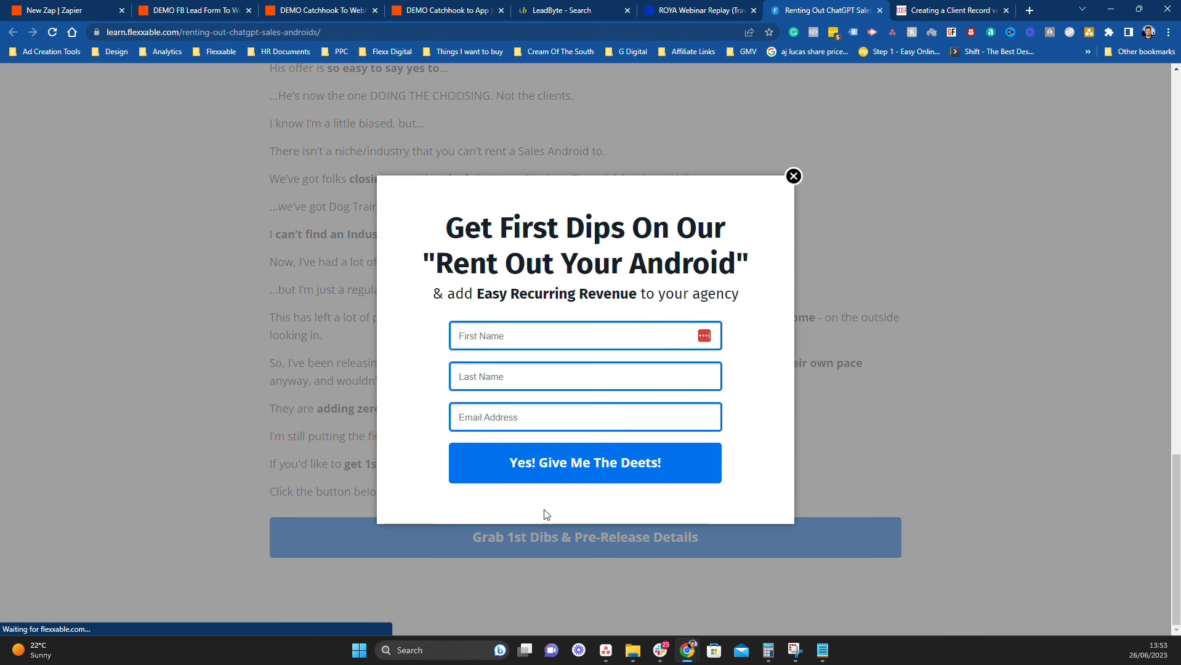
Submit the form with first name Test, last name Testtttte and a test e-mail
click(527, 336)
text(Test)
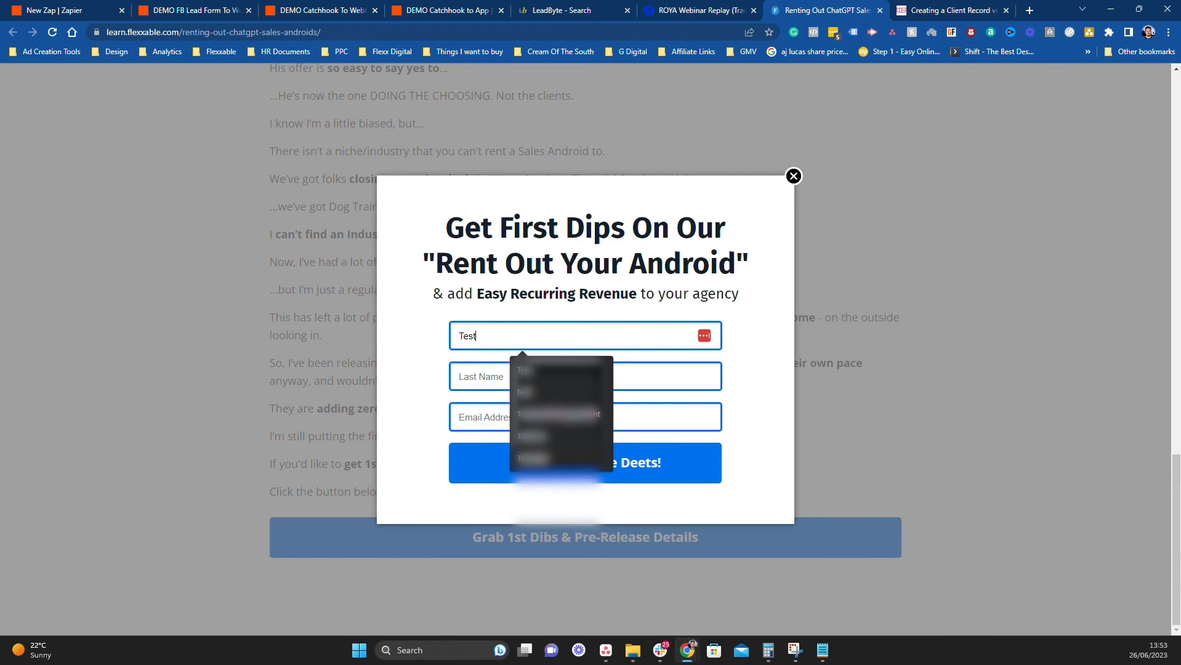
key(Tab)
text(Testttt)
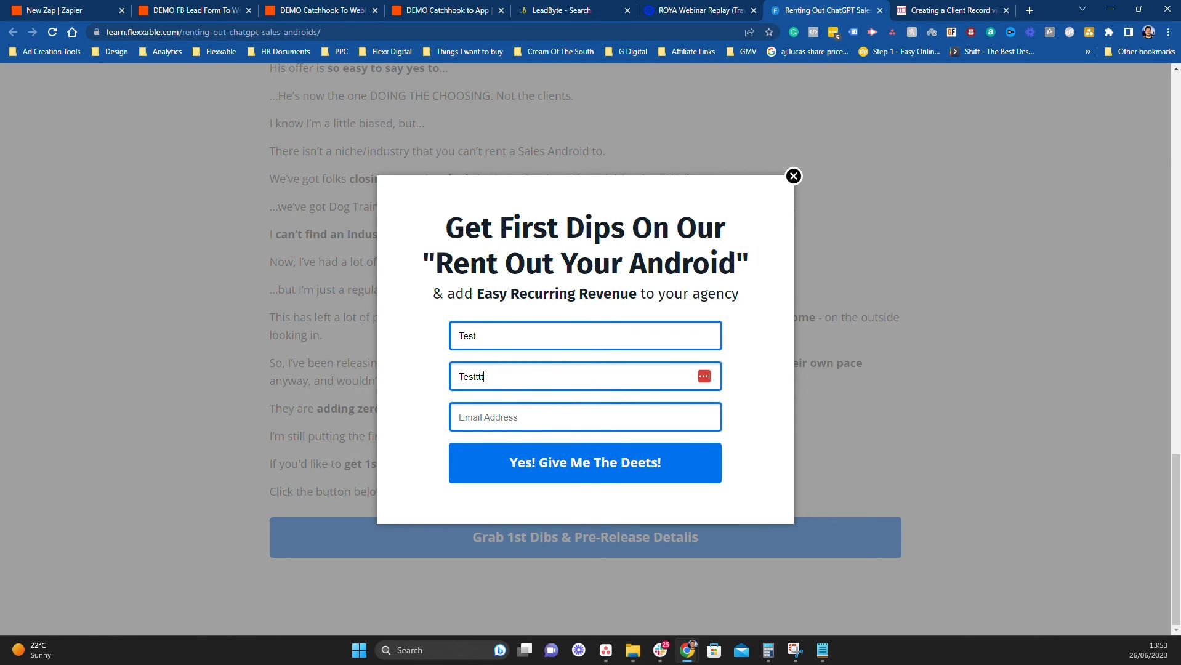
text(test@fb.com)
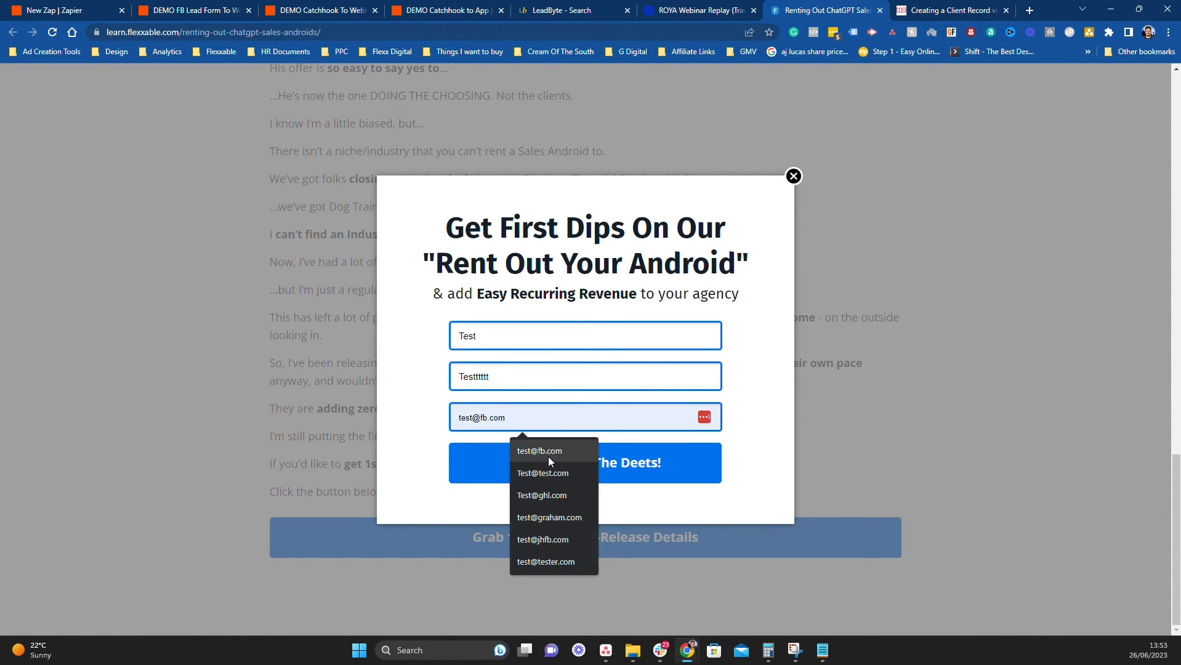
click(550, 453)
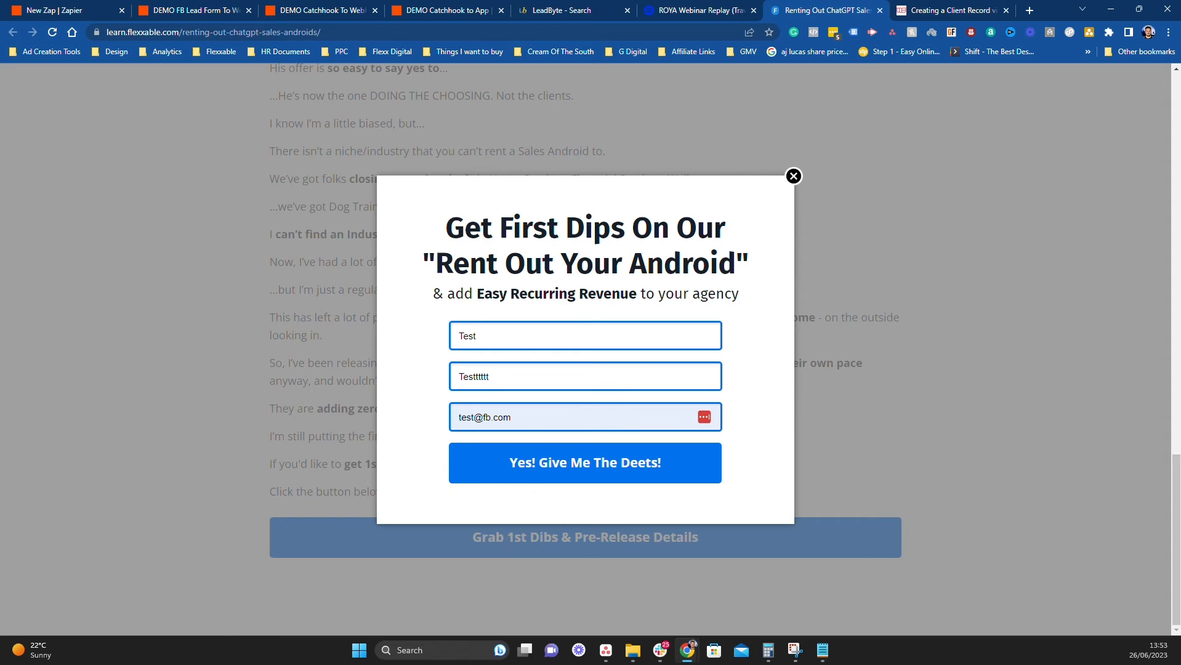
key(BackSpace)
key(BackSpace)
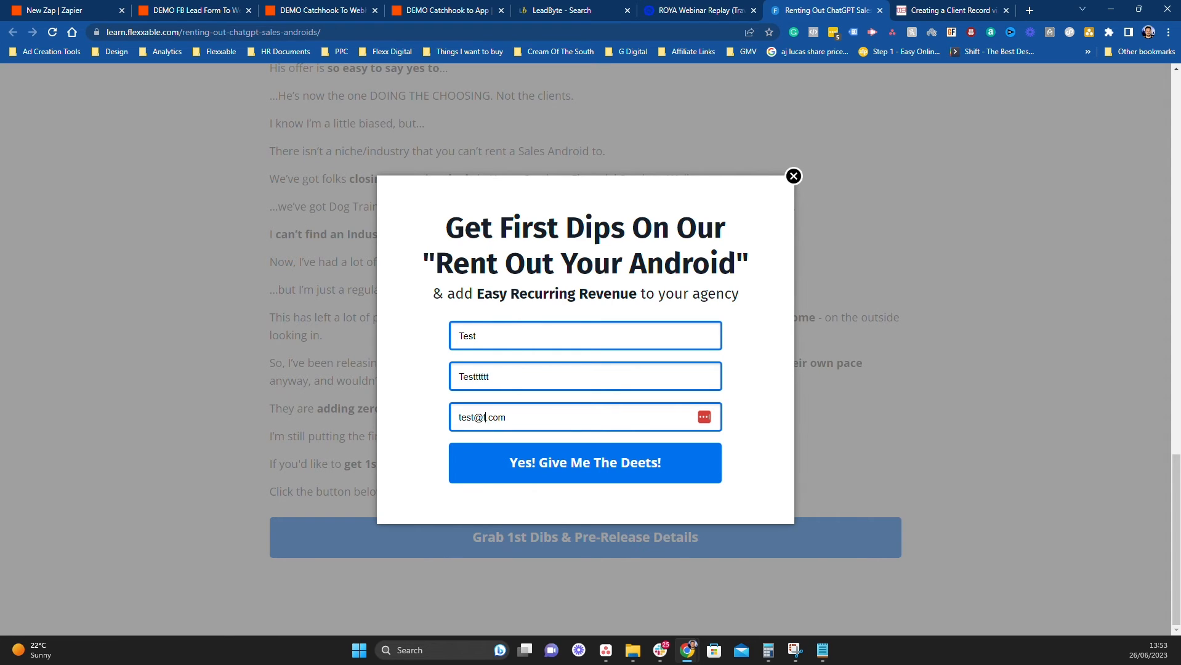
click(533, 471)
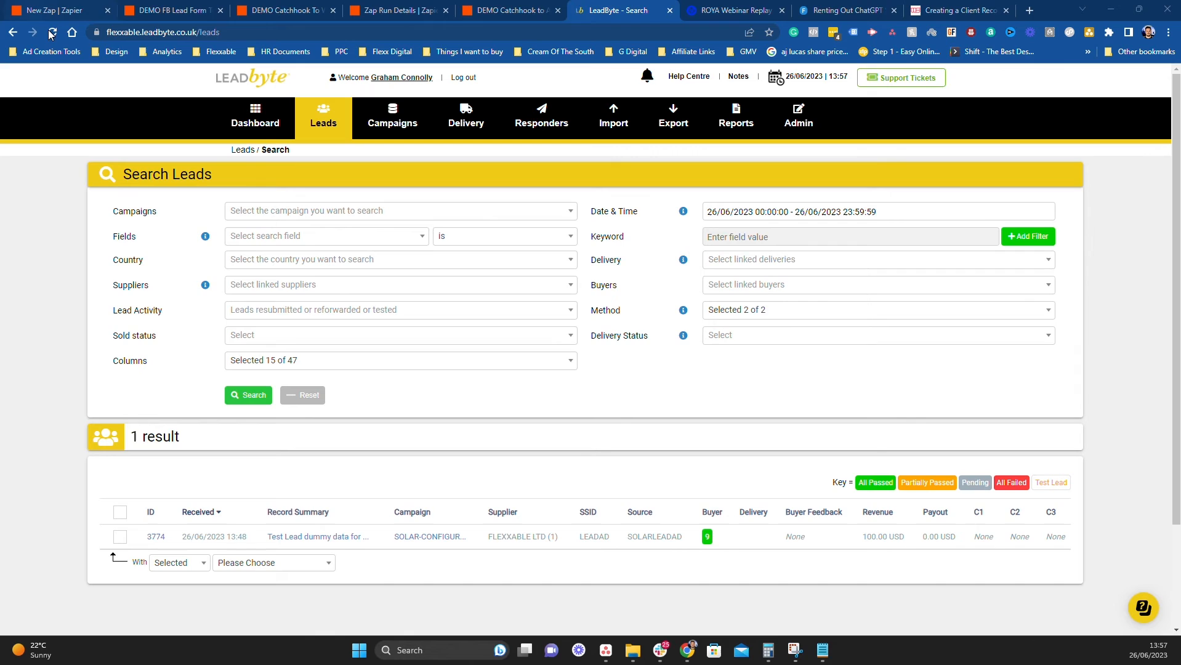
Refresh the LeadByte lead search, inspect new lead 3776, then close its details
click(51, 32)
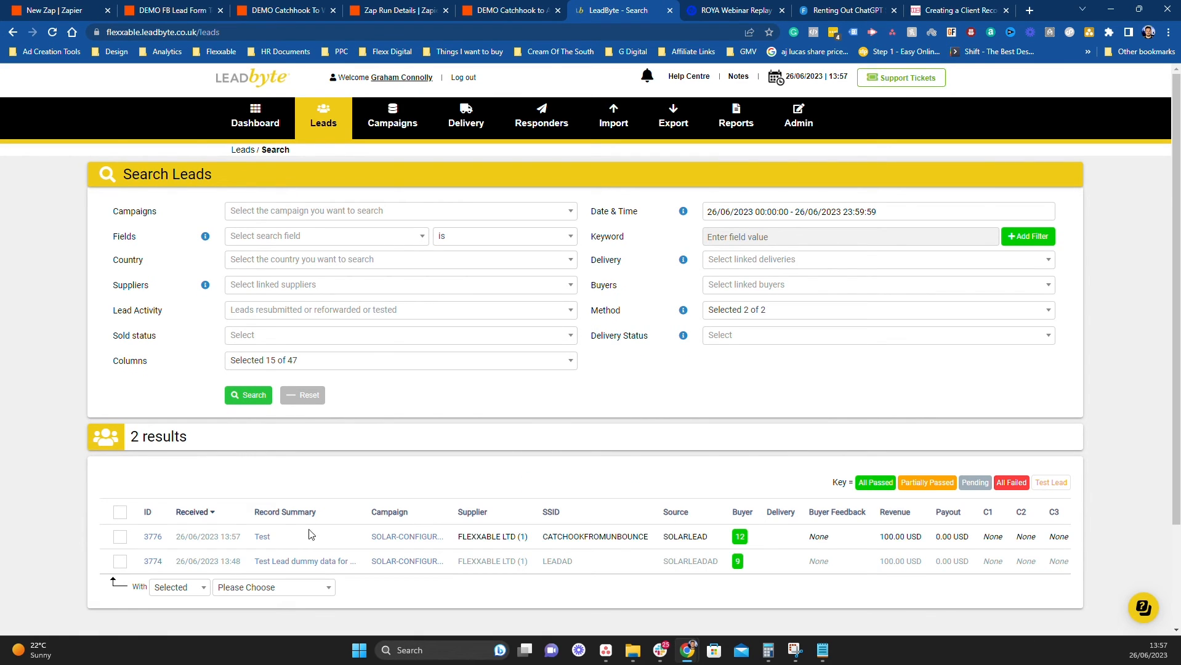
click(260, 539)
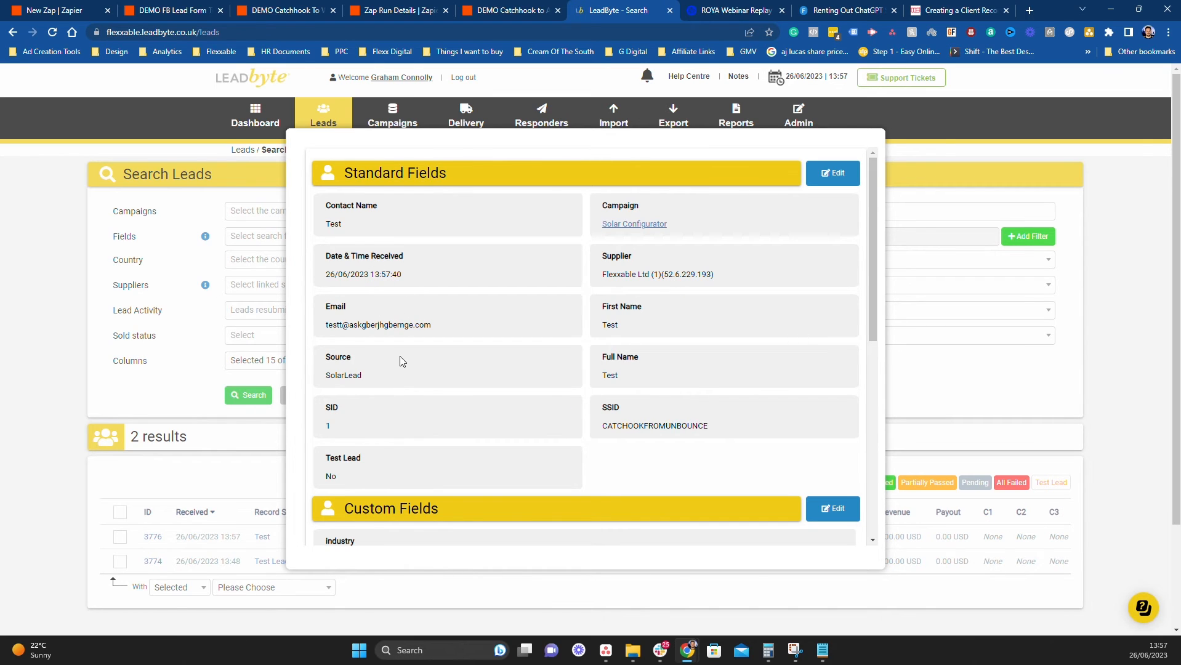
scroll(648, 407, down, 4)
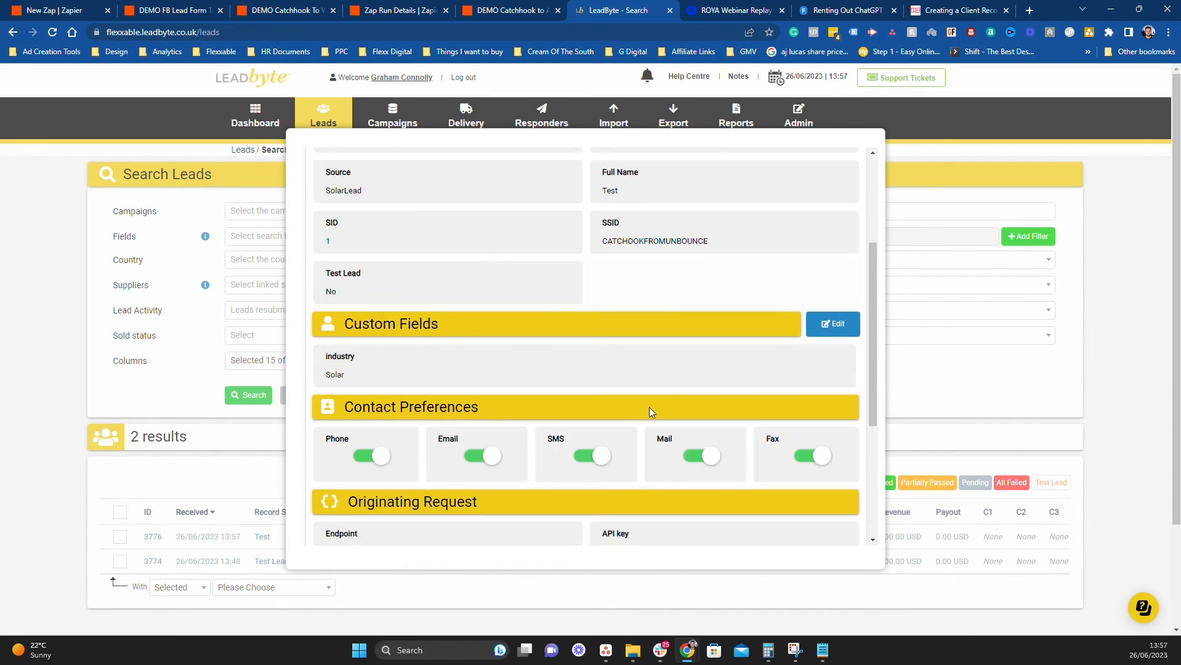
scroll(649, 407, up, 5)
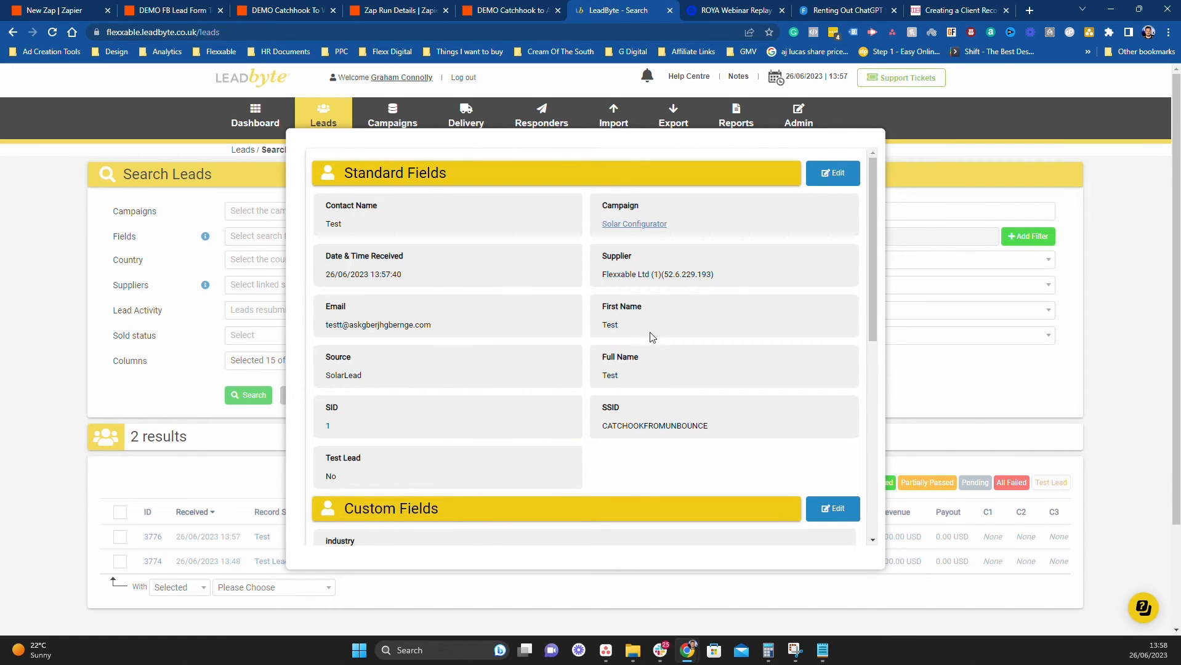
click(1108, 271)
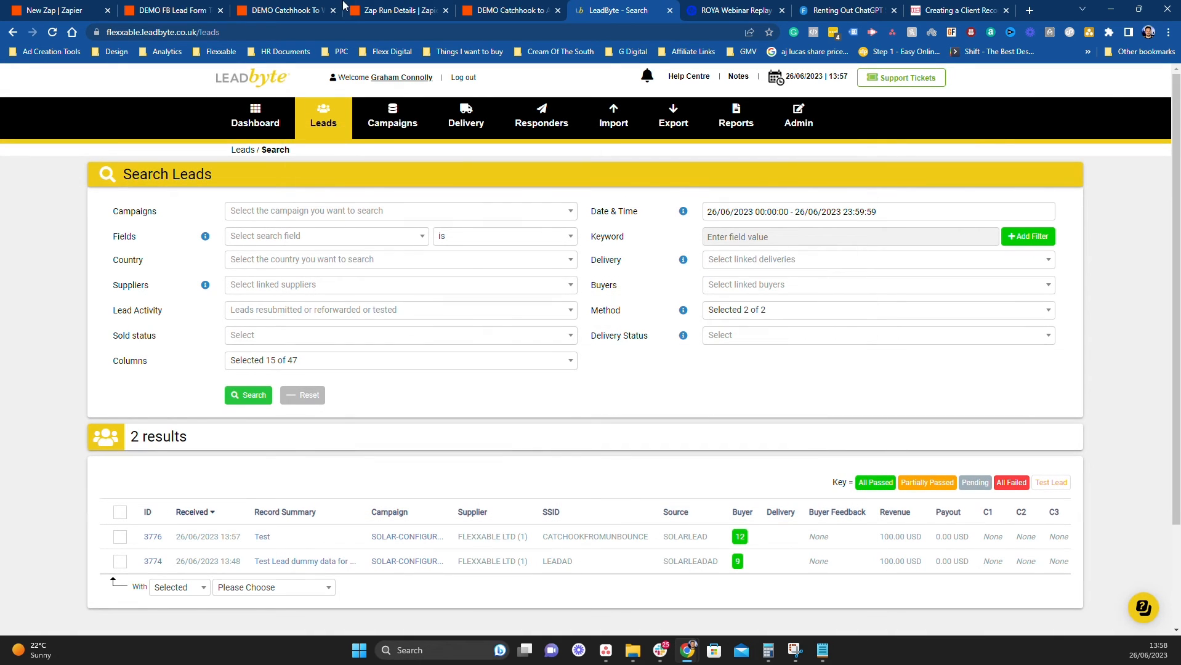
Open the existing draft of the DEMO Catchhook to App zap for editing
click(284, 10)
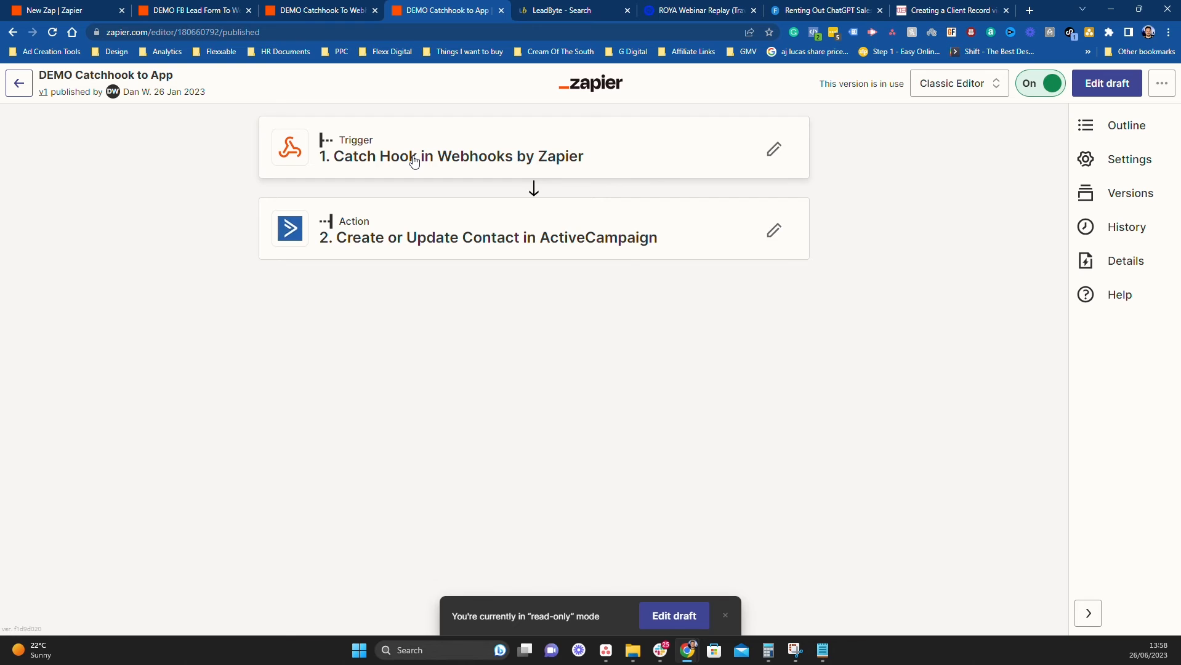
click(440, 165)
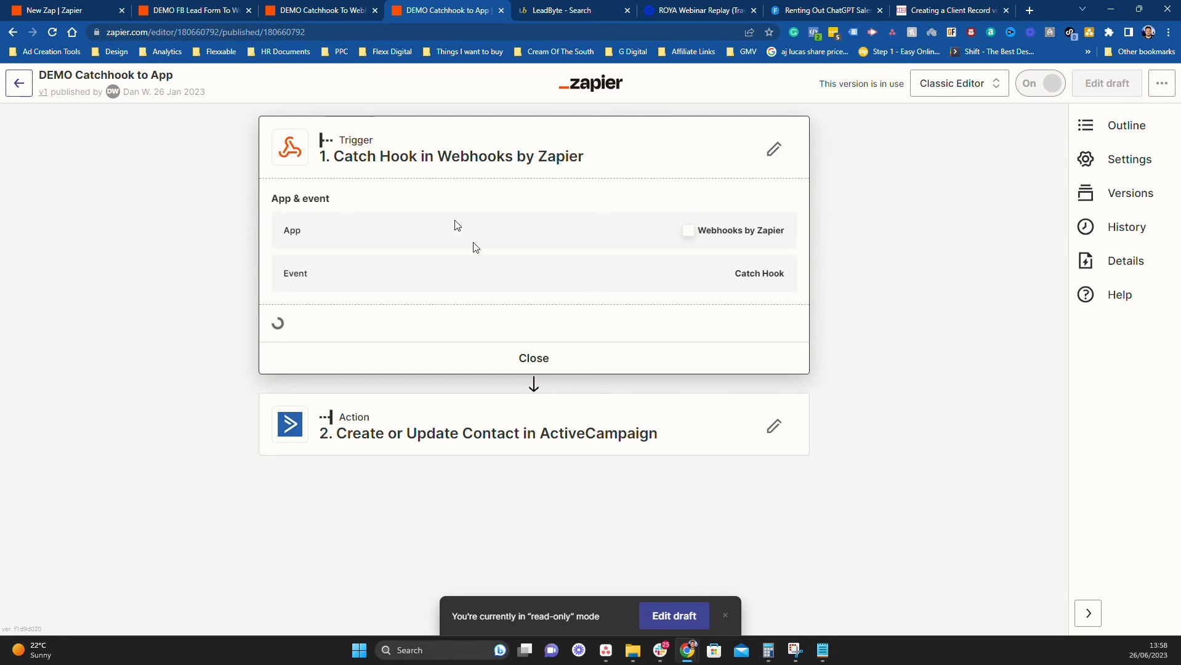
click(534, 433)
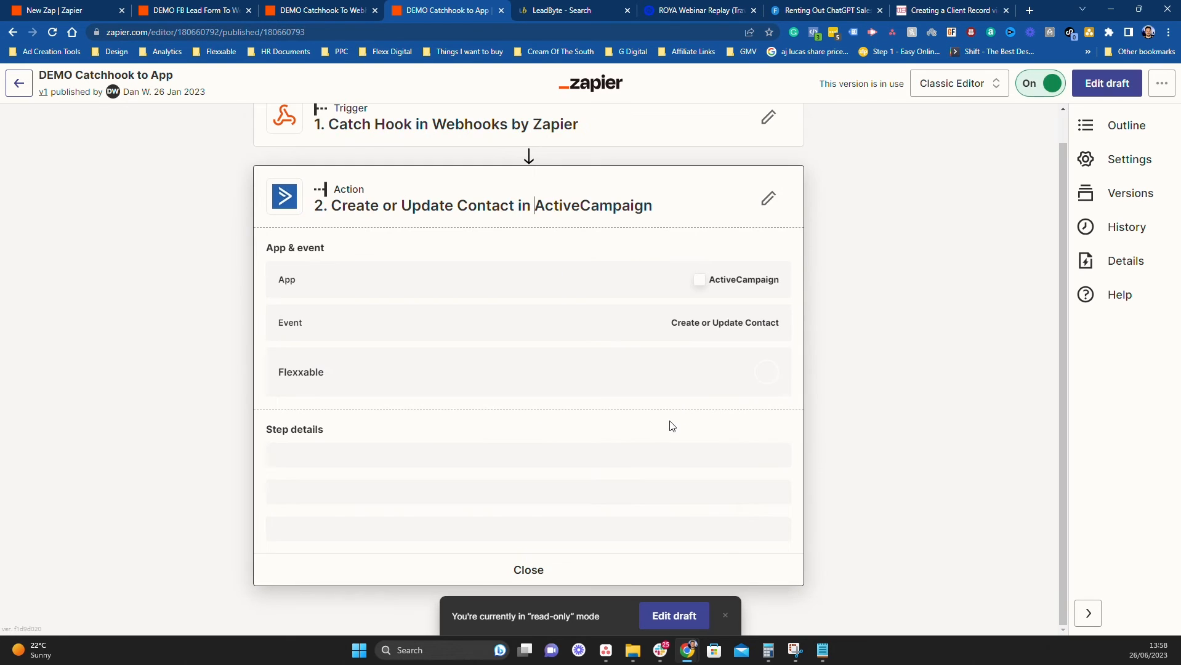
click(671, 618)
click(533, 369)
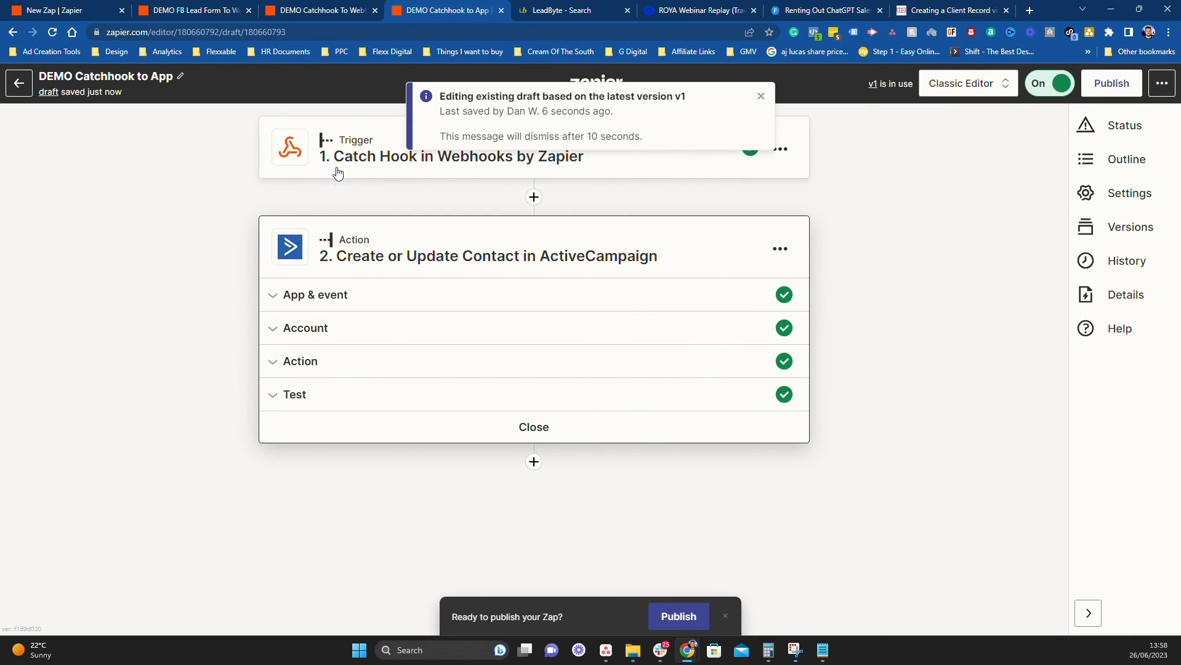
Review the Catch Hook trigger's sample requests, then open the ActiveCampaign step's setup
click(370, 169)
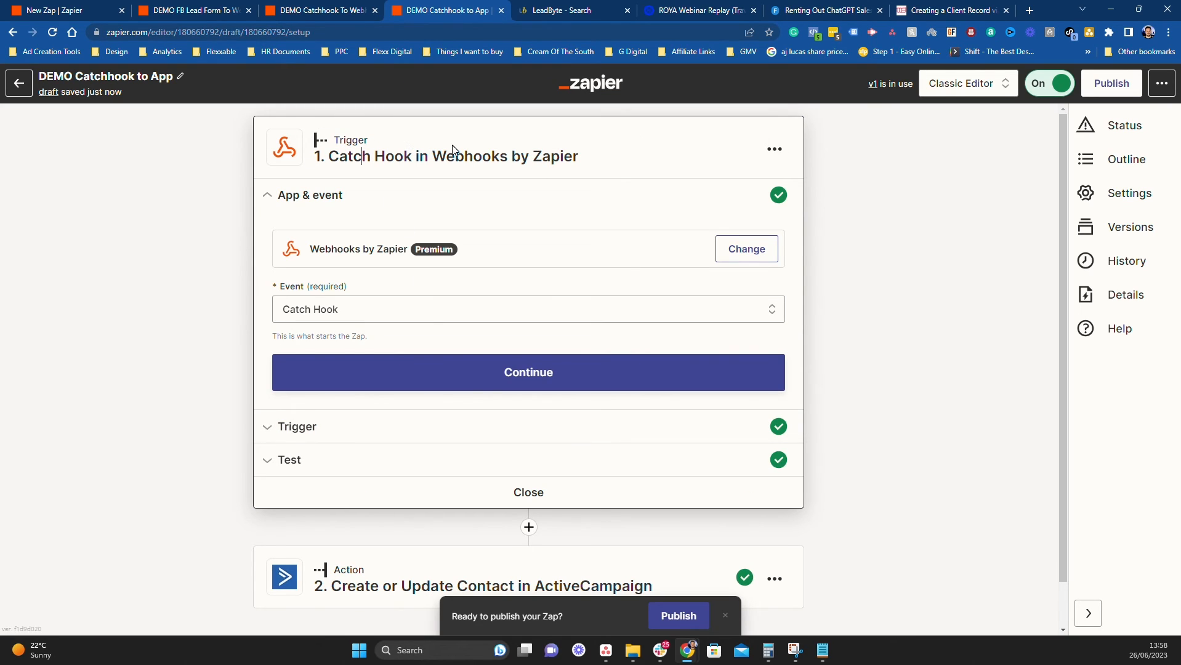
click(420, 430)
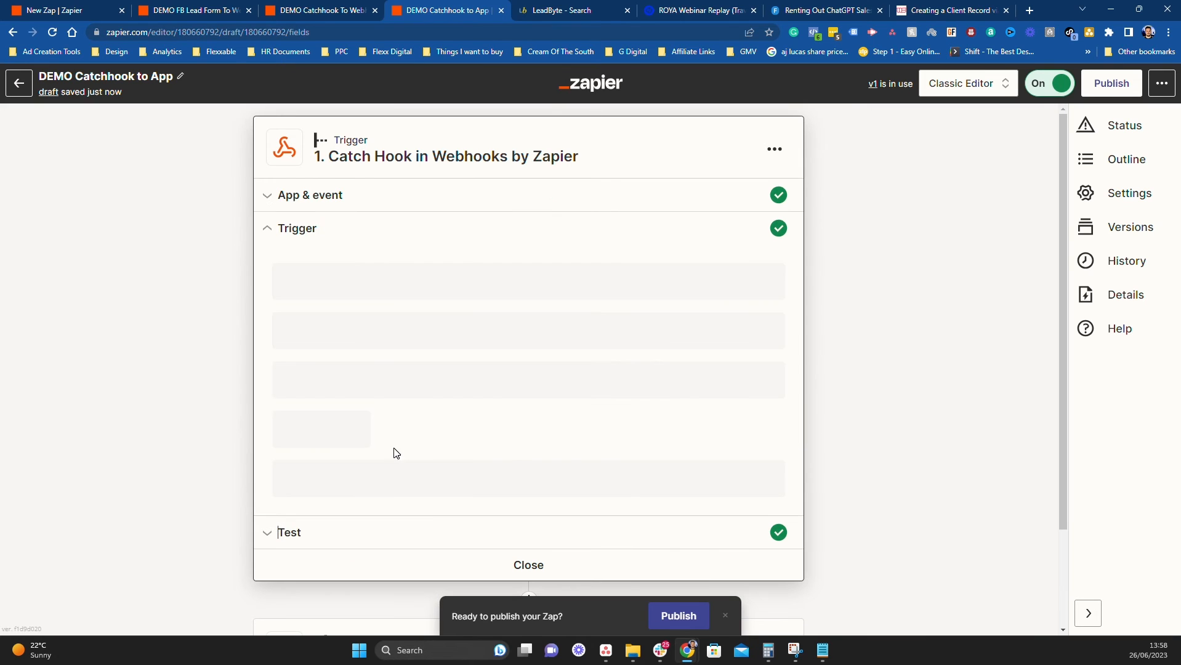
click(341, 537)
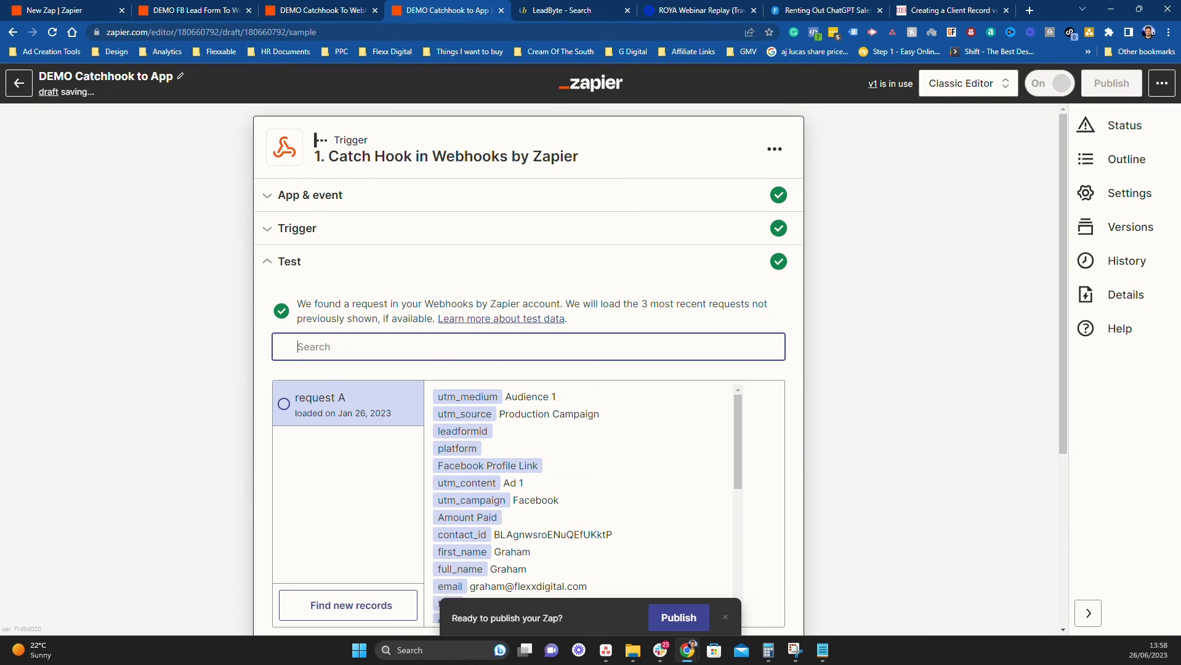
scroll(440, 311, down, 3)
scroll(440, 312, up, 4)
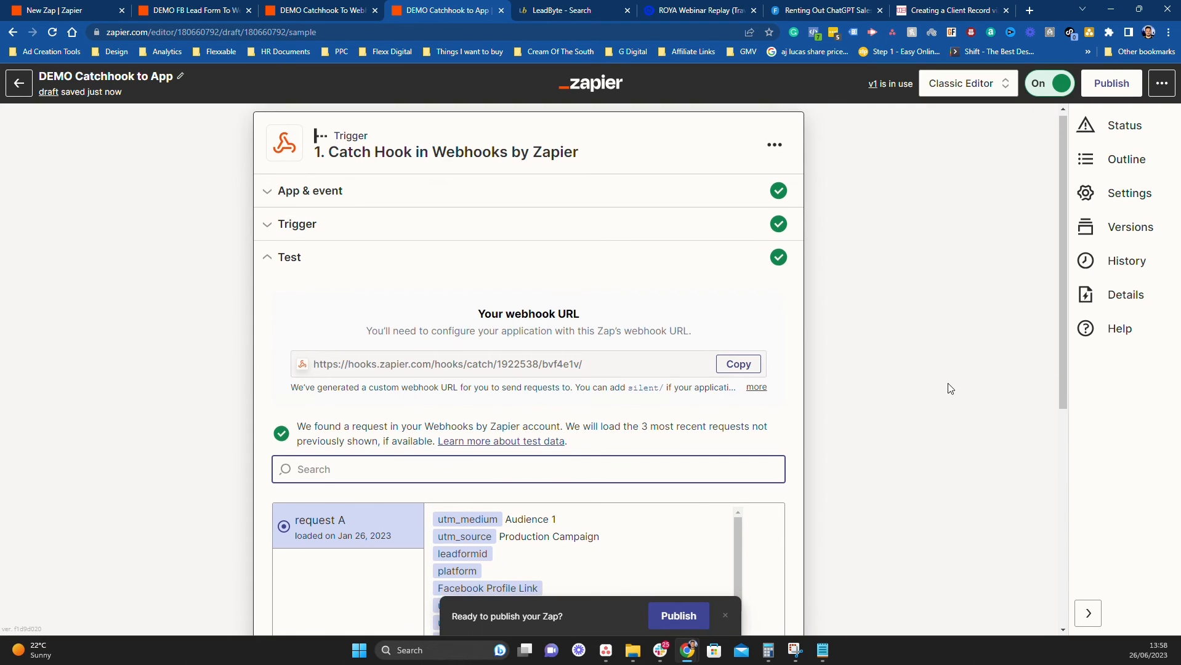
scroll(955, 387, down, 5)
click(607, 539)
scroll(469, 443, up, 2)
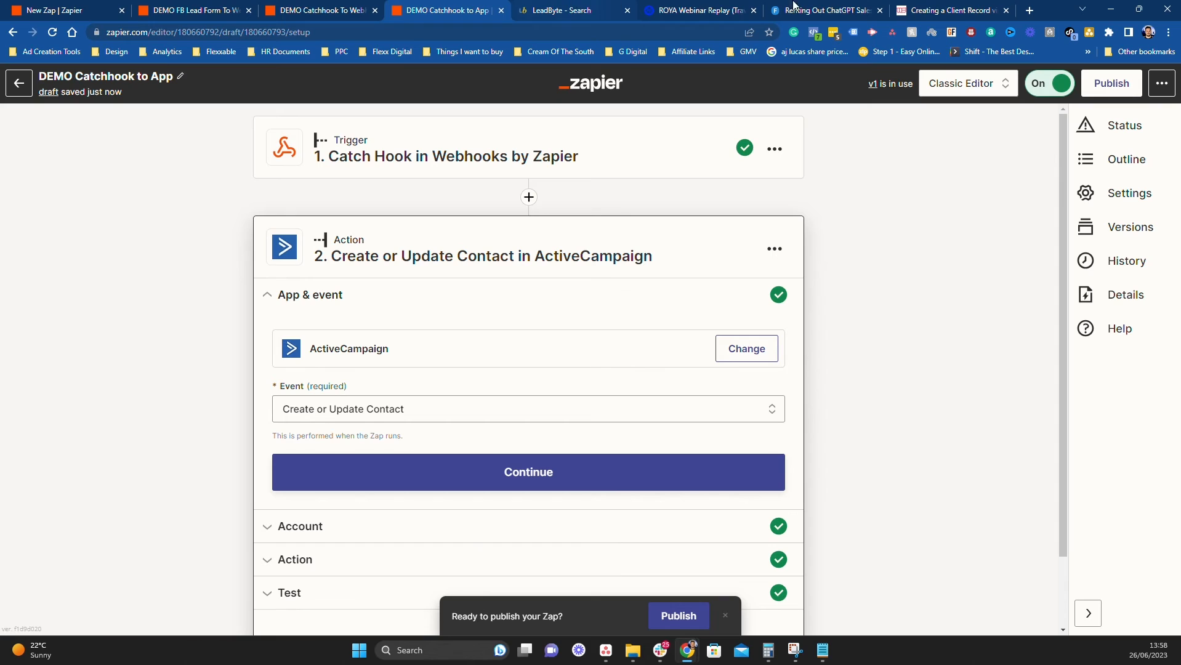
Review the ActiveCampaign action's field mappings, continue past them, and bring up DEMO Catchhook To Webhook
scroll(431, 424, down, 1)
click(327, 482)
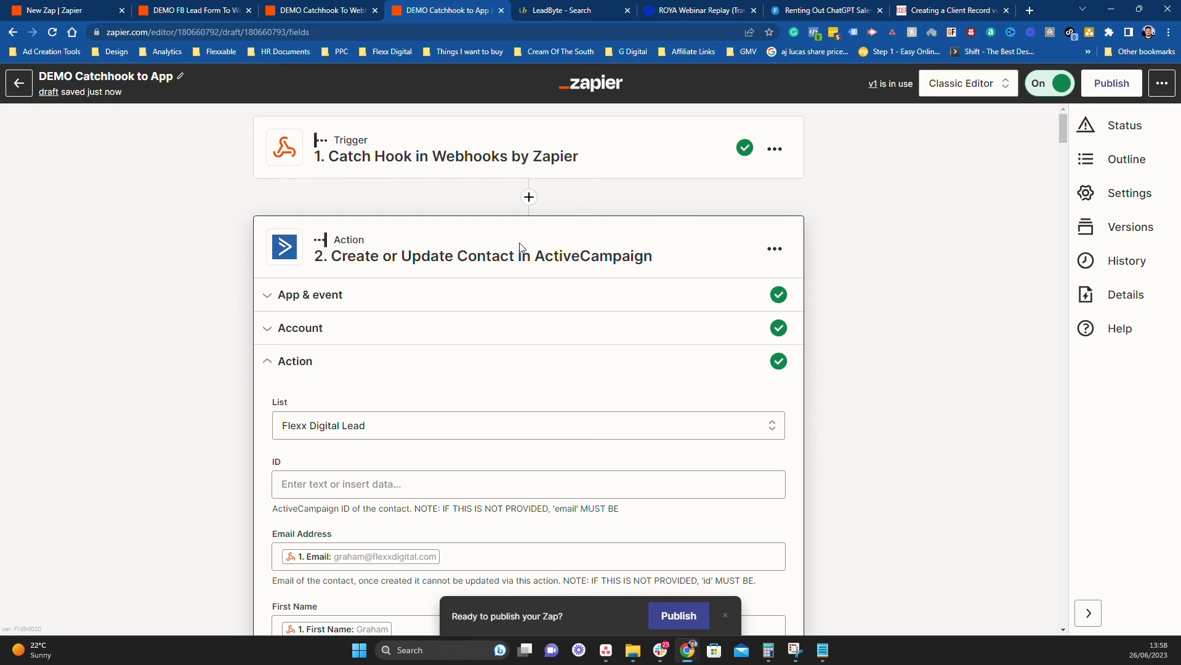
scroll(632, 409, down, 2)
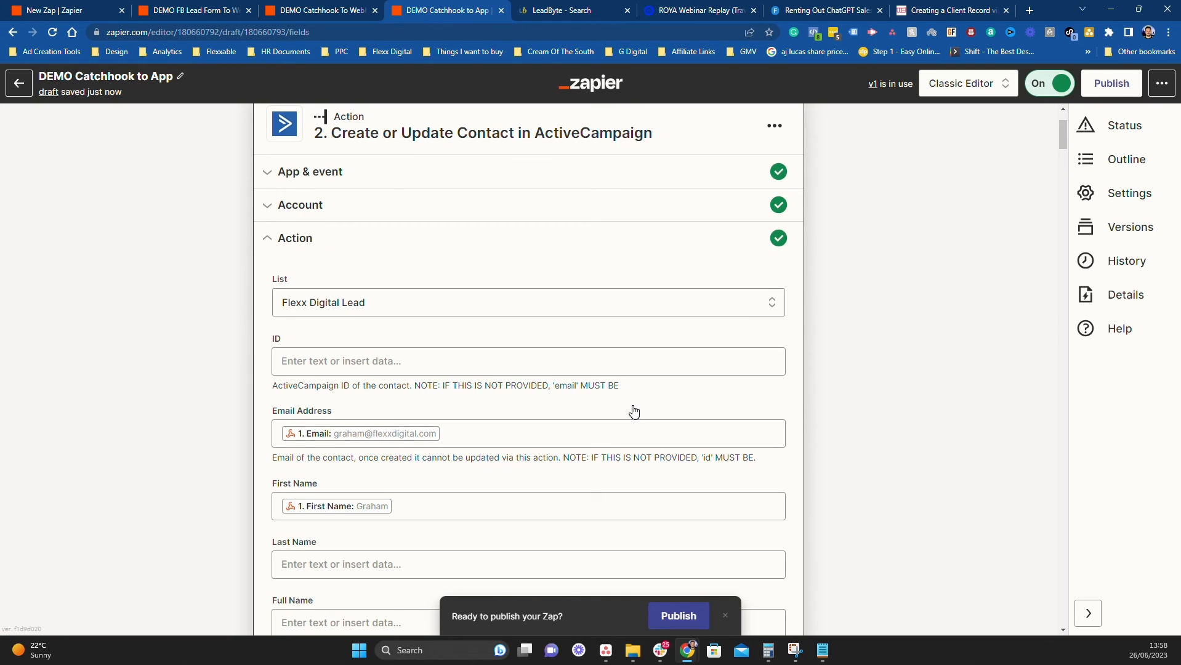
scroll(459, 250, down, 2)
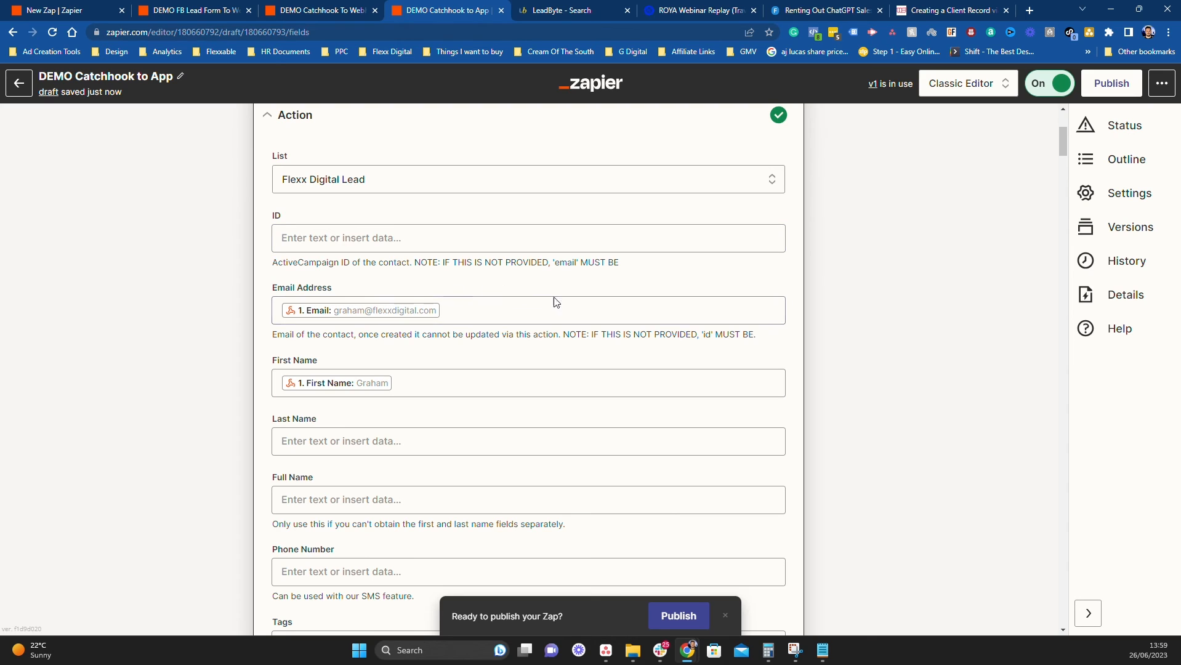
scroll(427, 401, down, 15)
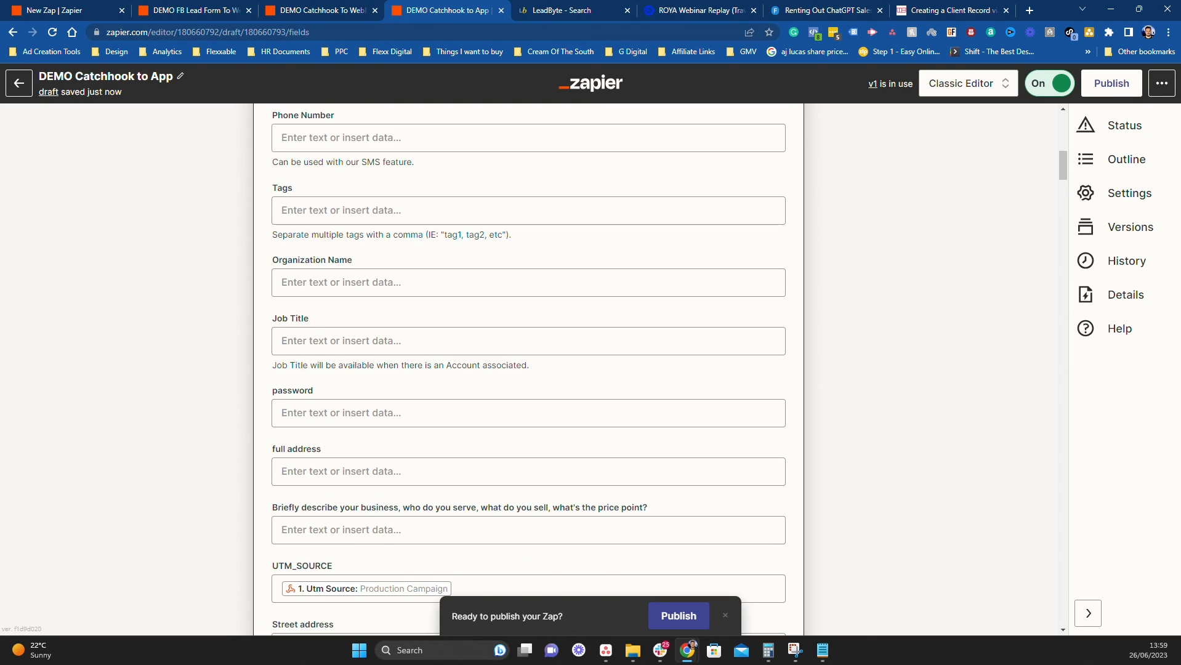
scroll(528, 370, down, 6)
scroll(528, 370, up, 13)
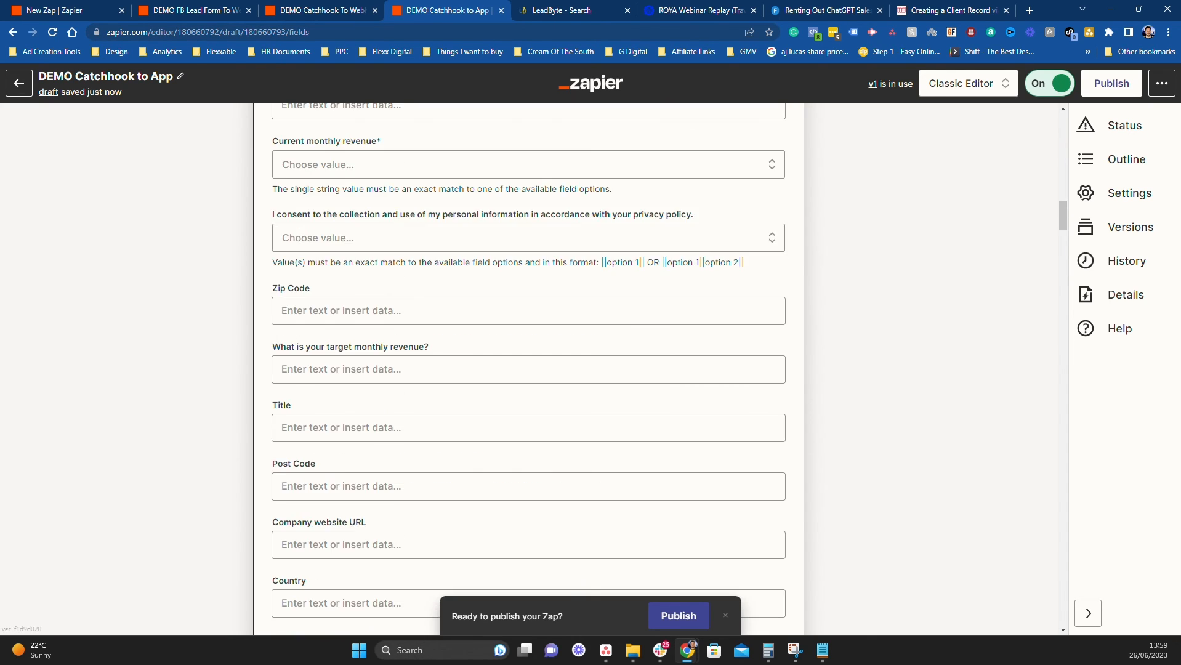
scroll(508, 307, up, 1)
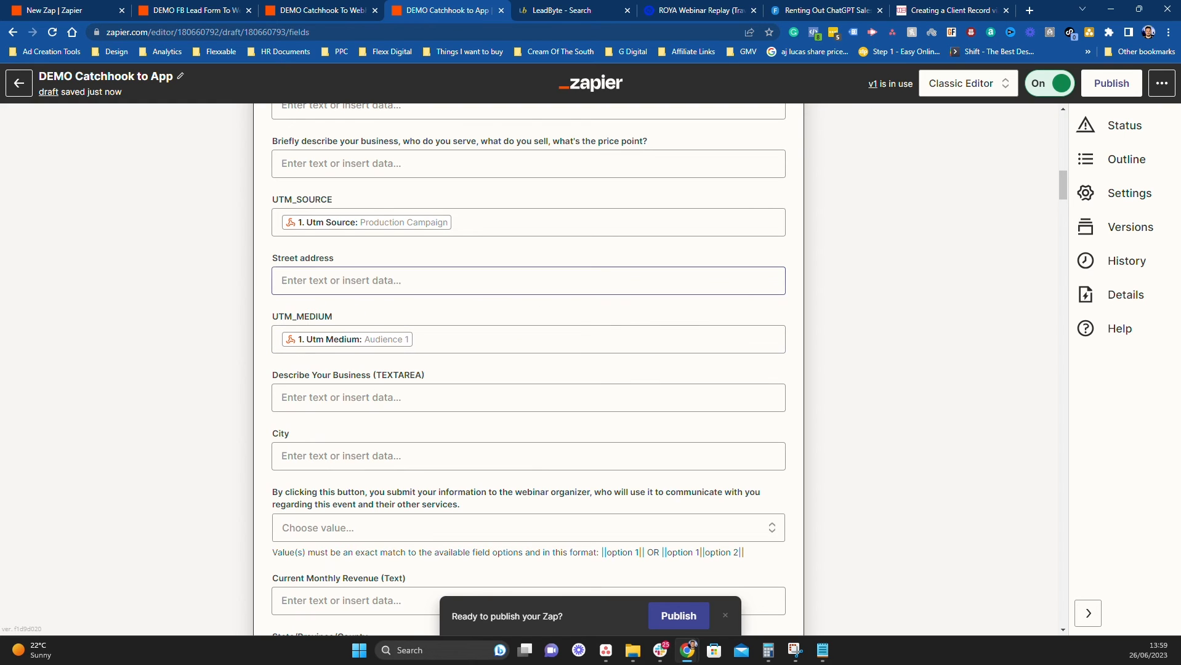
scroll(508, 251, up, 6)
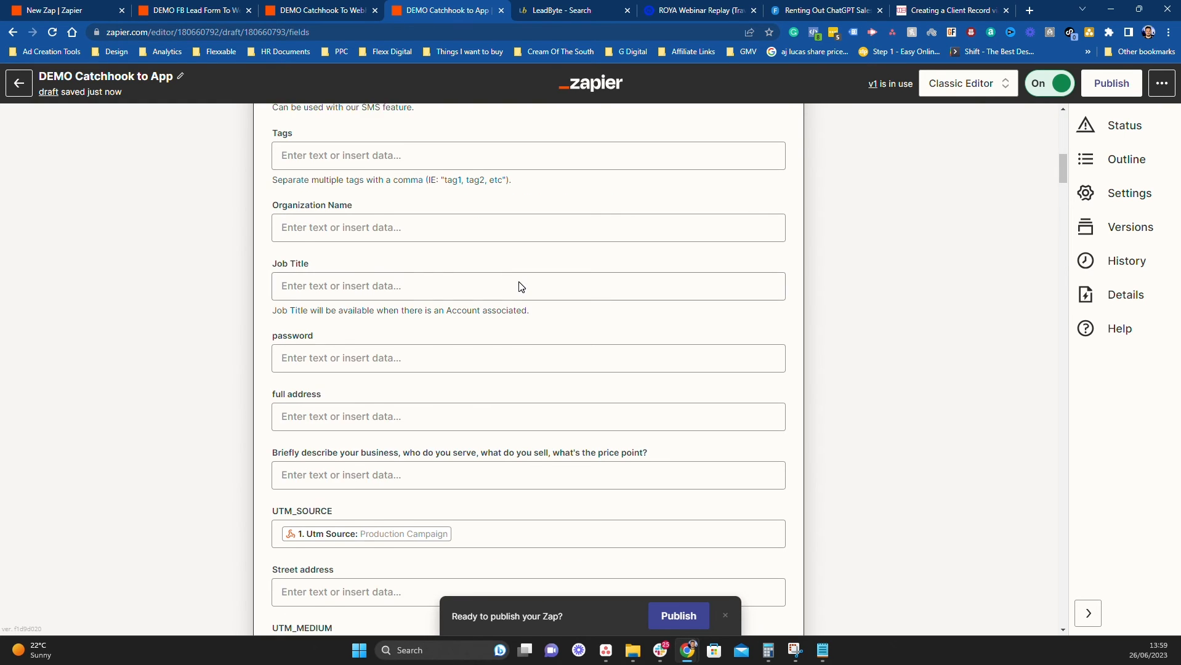
scroll(572, 380, down, 20)
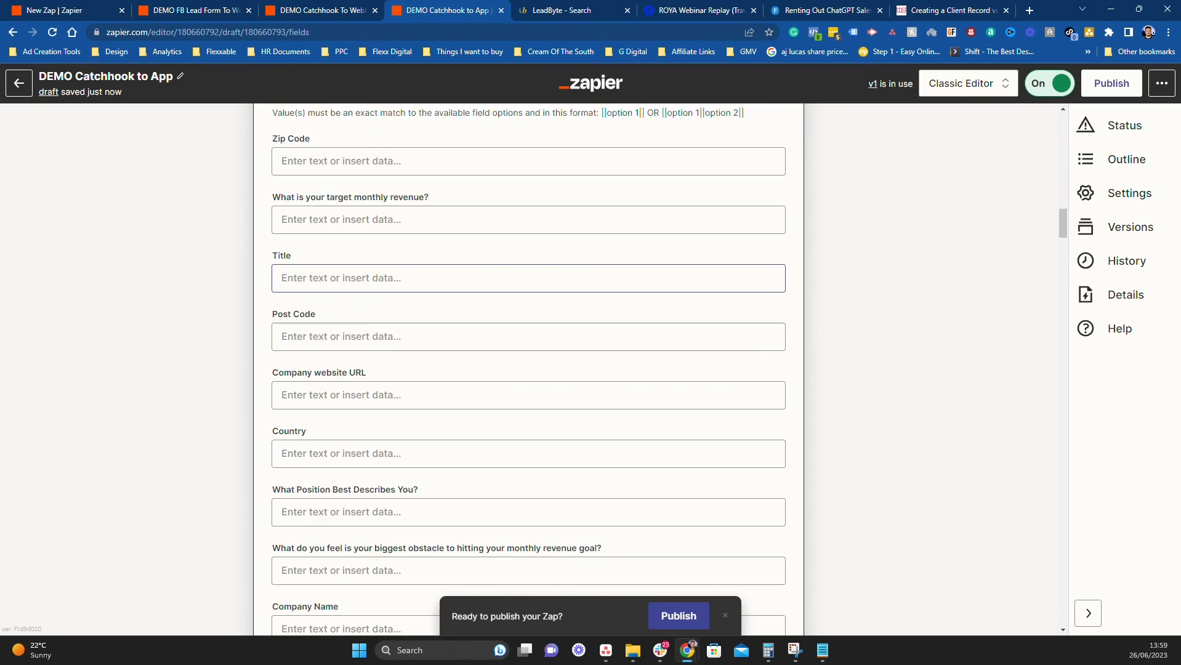
scroll(528, 369, down, 10)
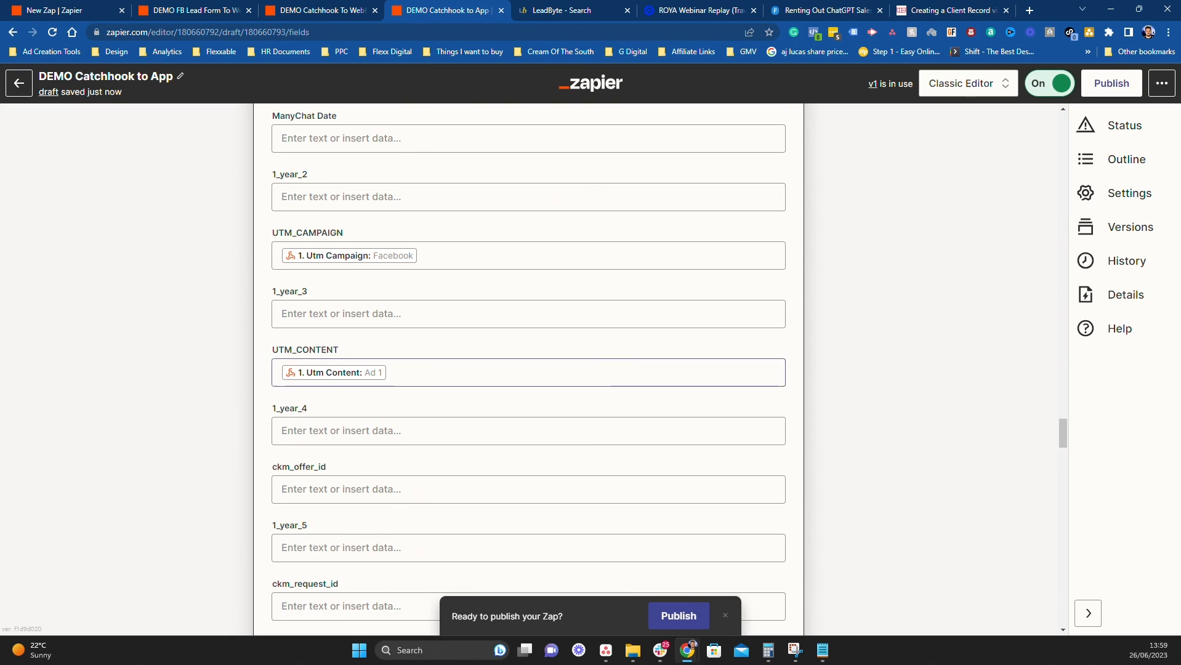
scroll(636, 383, down, 20)
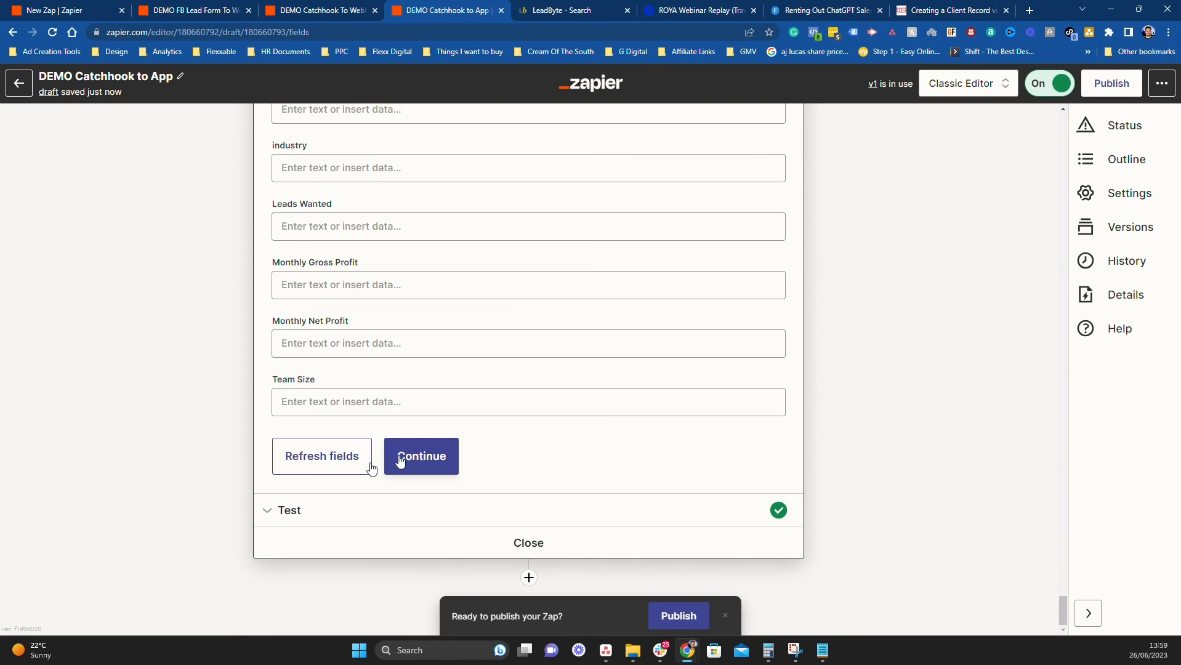
click(433, 464)
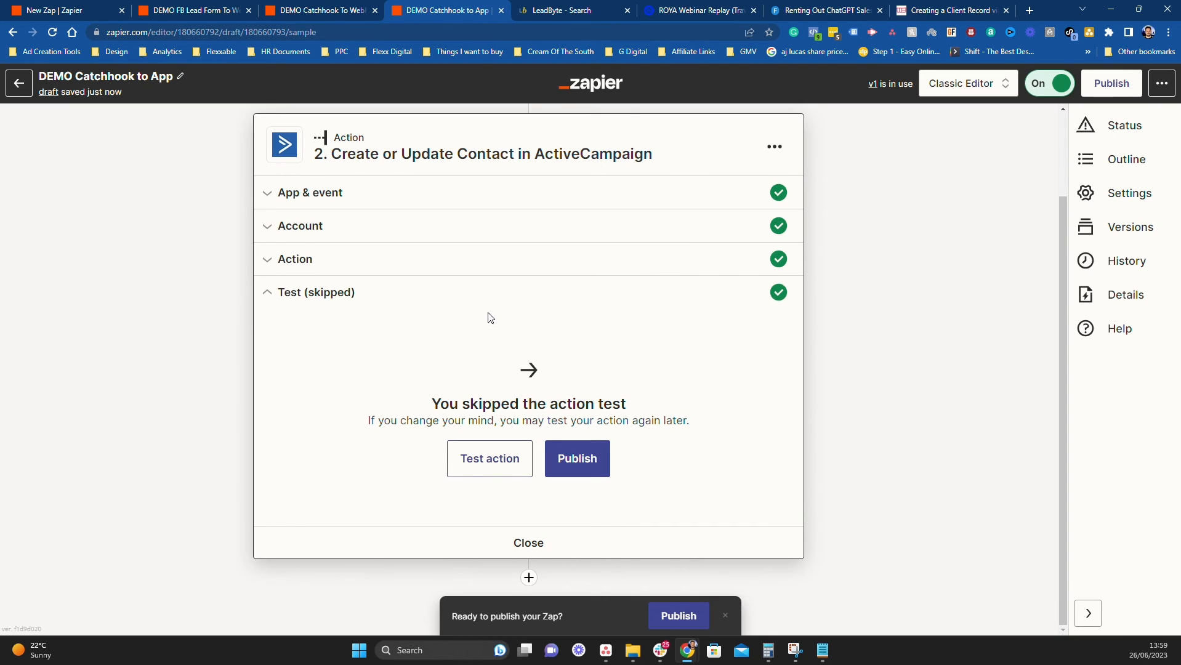
click(321, 9)
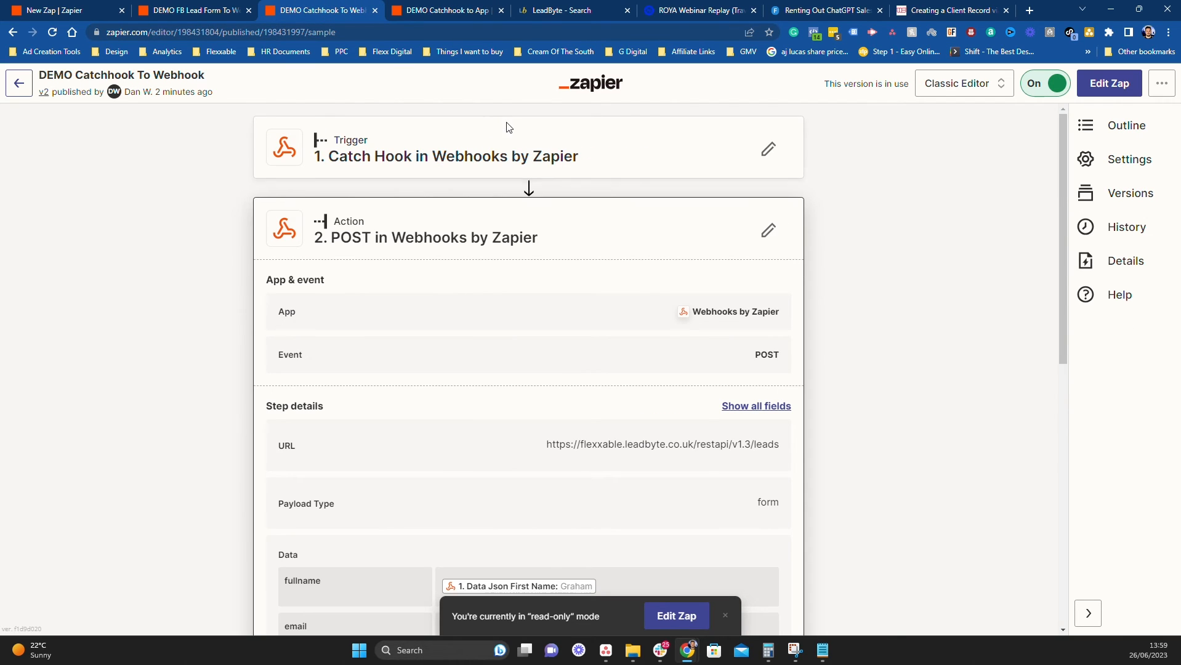
Inspect a successful DEMO Catchhook To Webhook run in the zap's history
click(1117, 228)
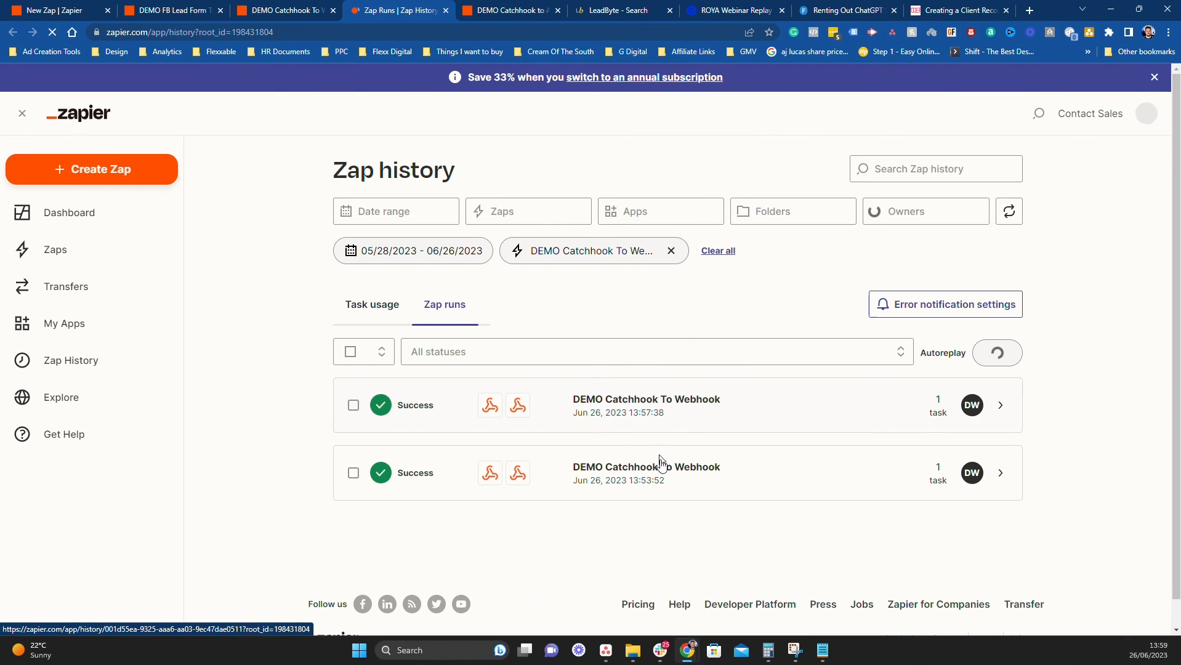
click(638, 479)
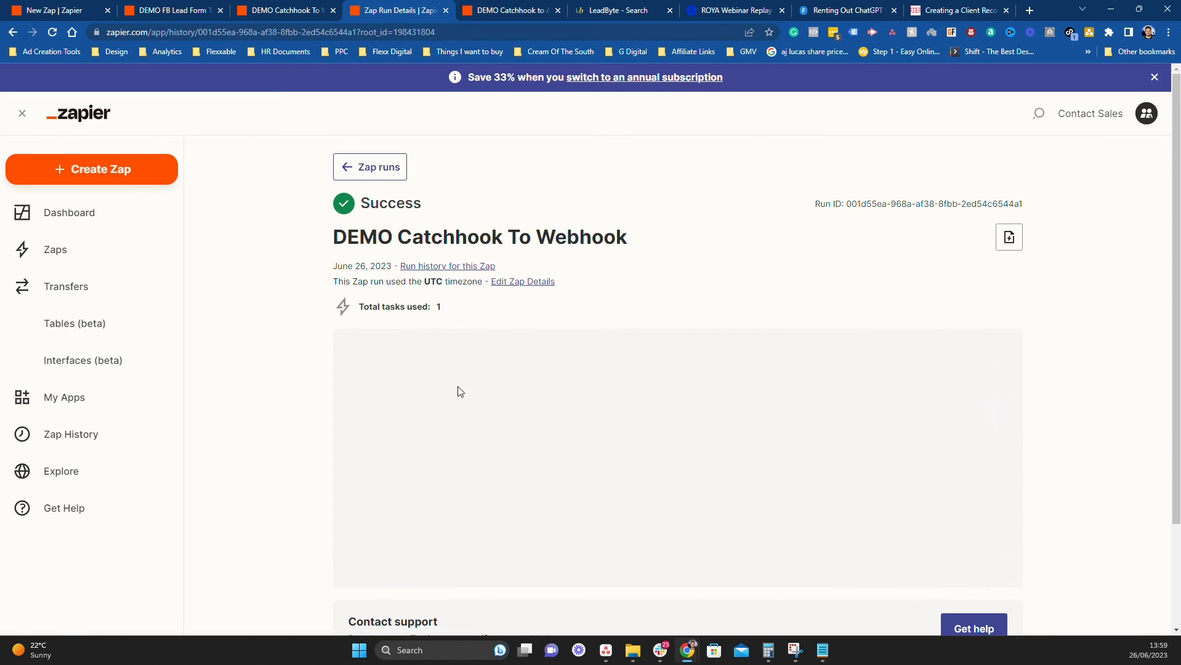
scroll(597, 404, down, 11)
scroll(608, 456, up, 11)
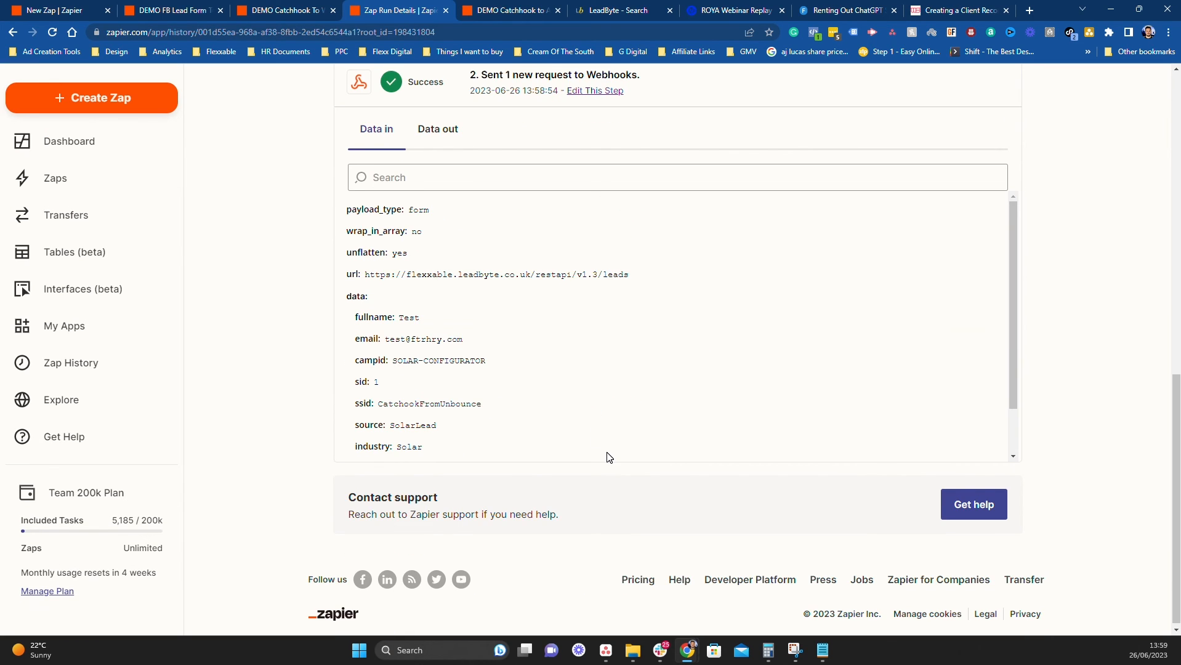
click(292, 9)
Change the POST header key to x-key and run the action test against LeadByte
scroll(539, 478, down, 2)
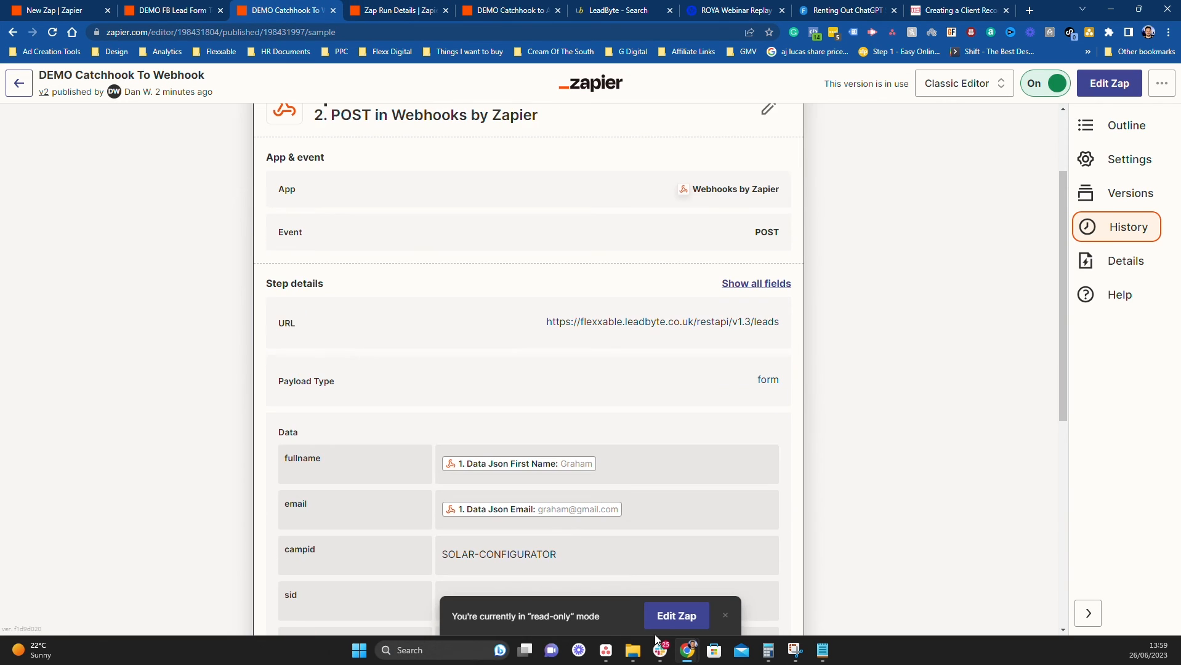
click(687, 623)
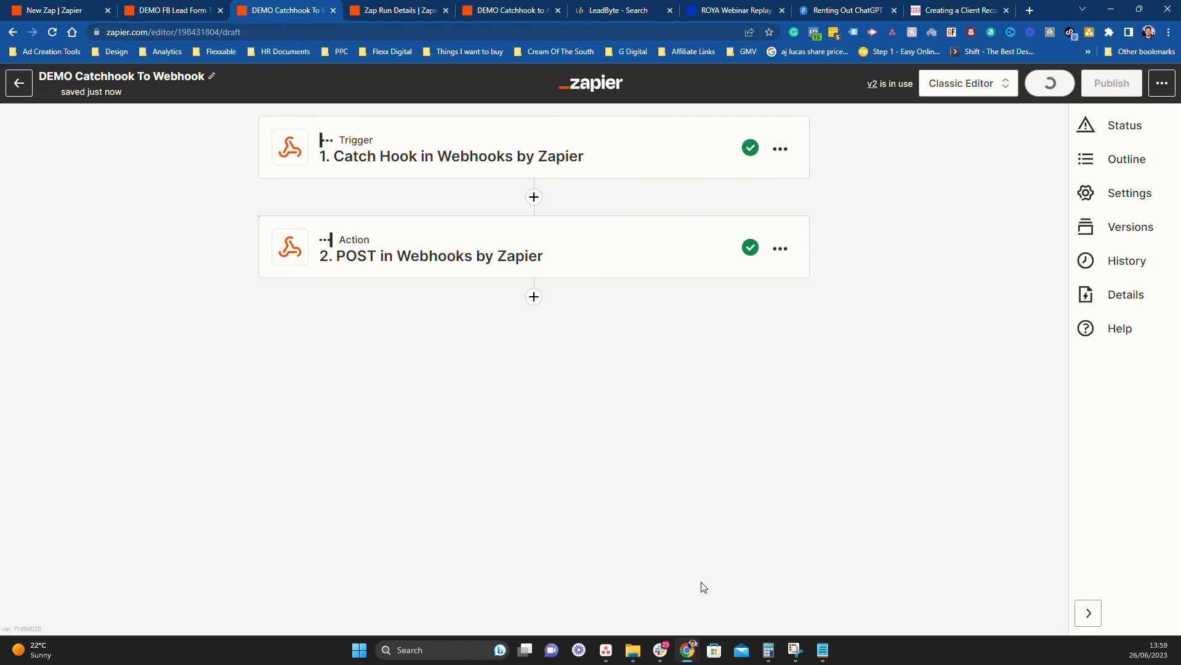
click(419, 274)
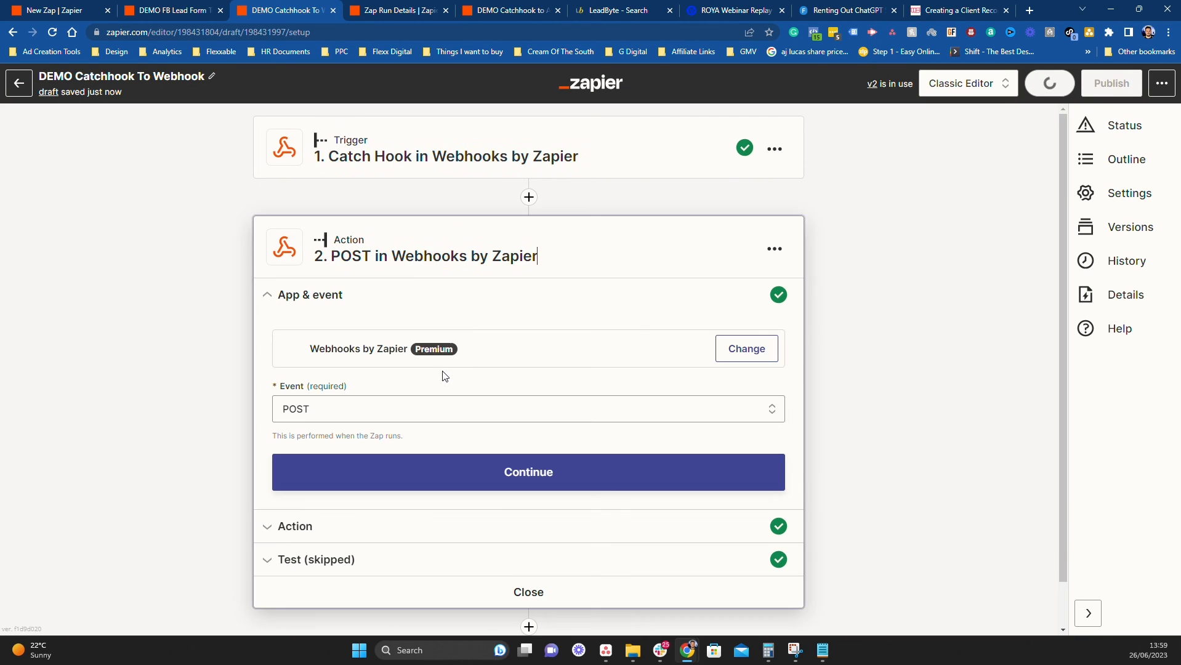
click(358, 527)
scroll(256, 492, down, 10)
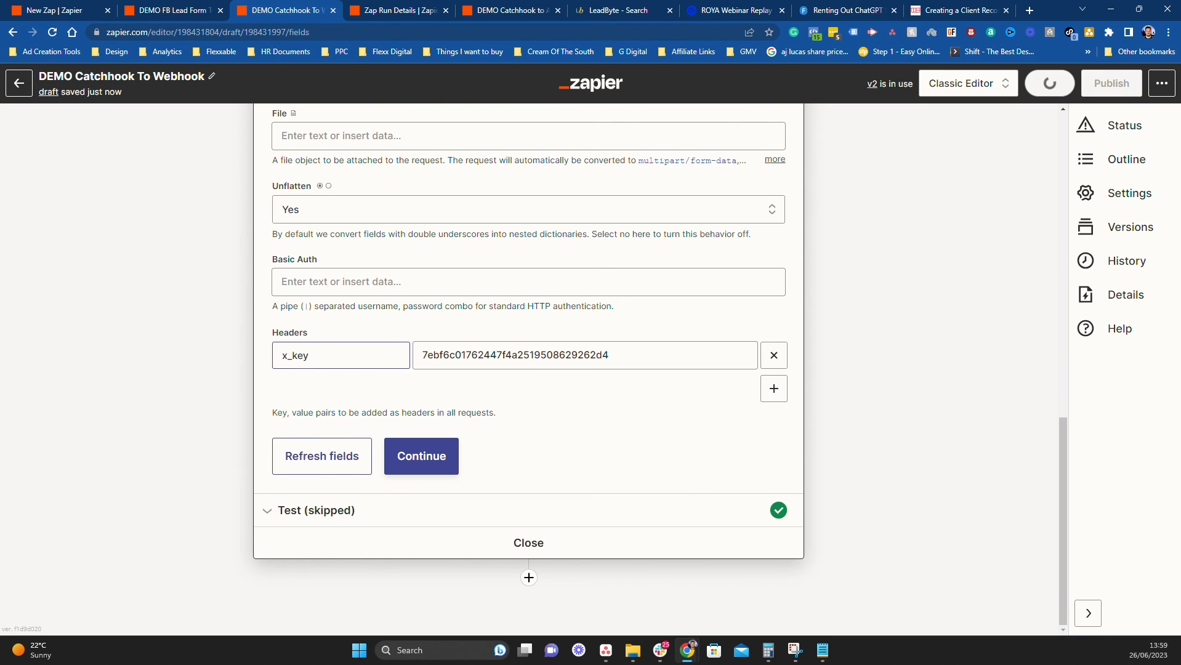
click(292, 356)
text(-)
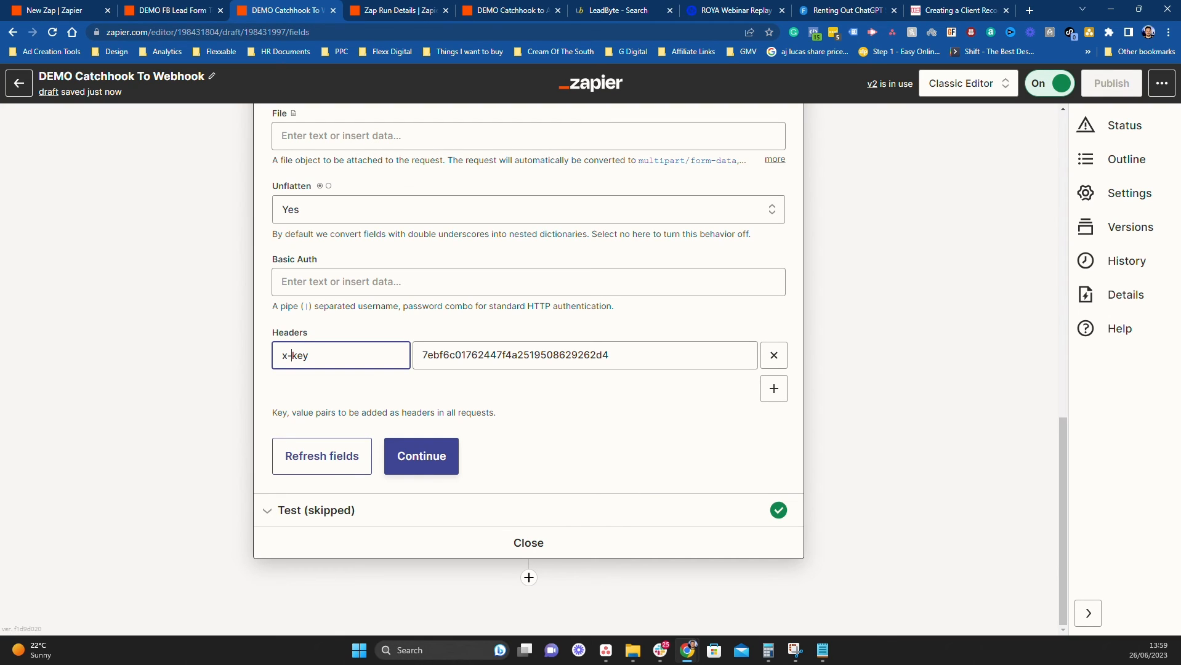
click(428, 469)
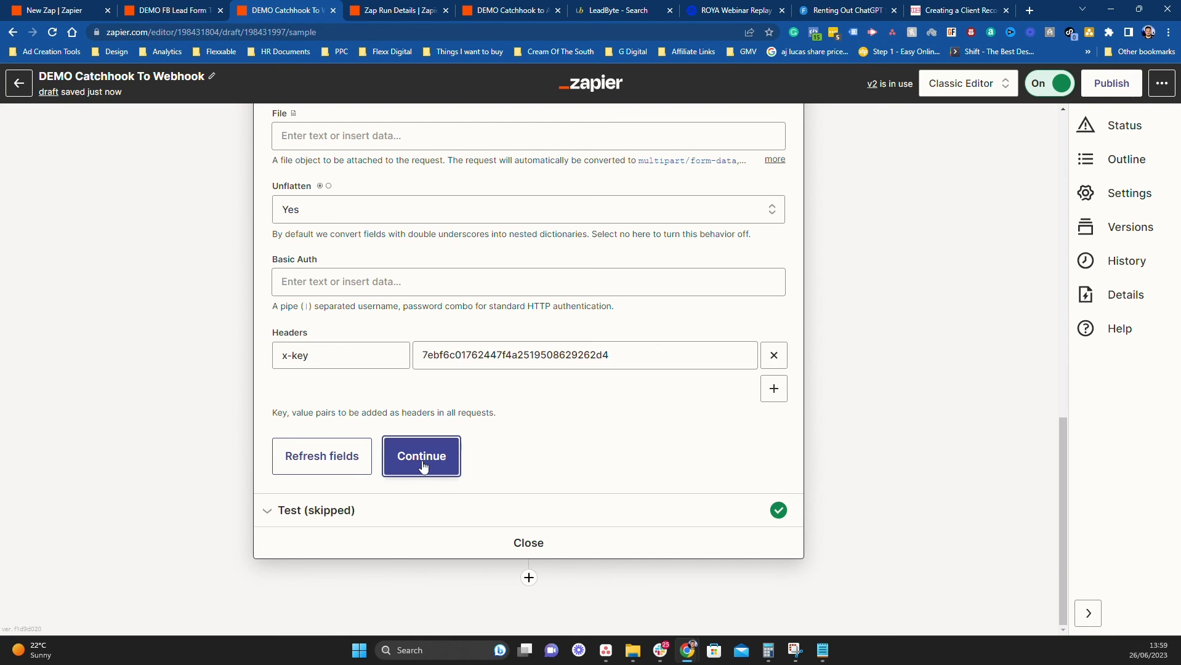
click(485, 473)
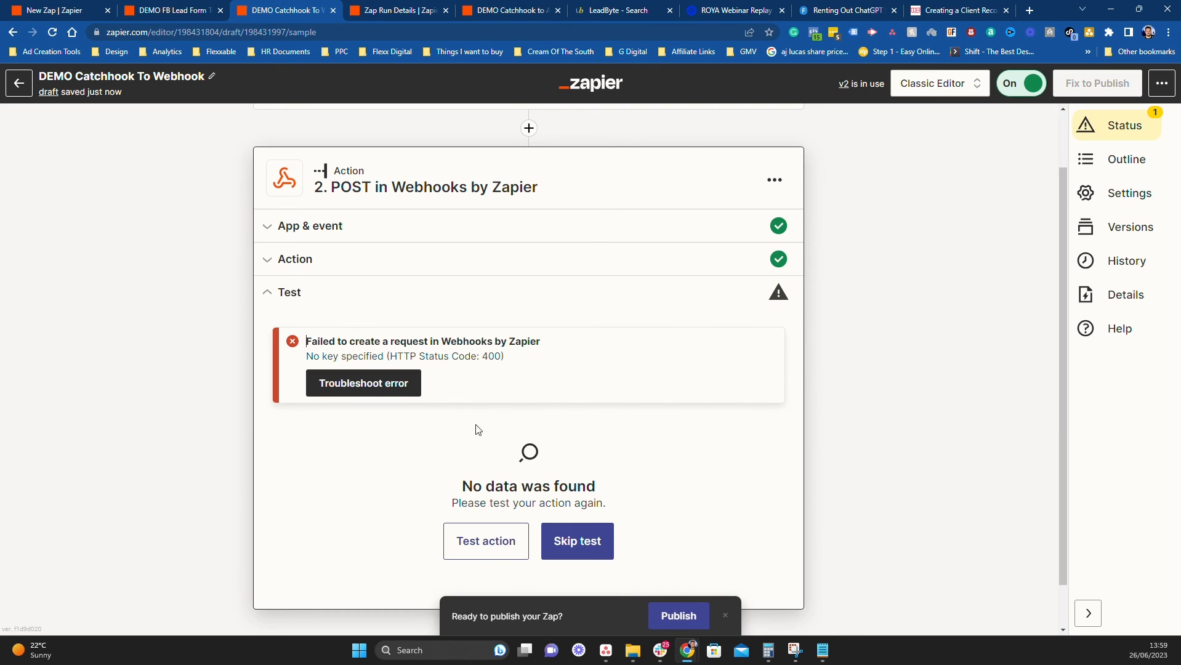
Change the header key back to x_key after the No key specified error
click(324, 260)
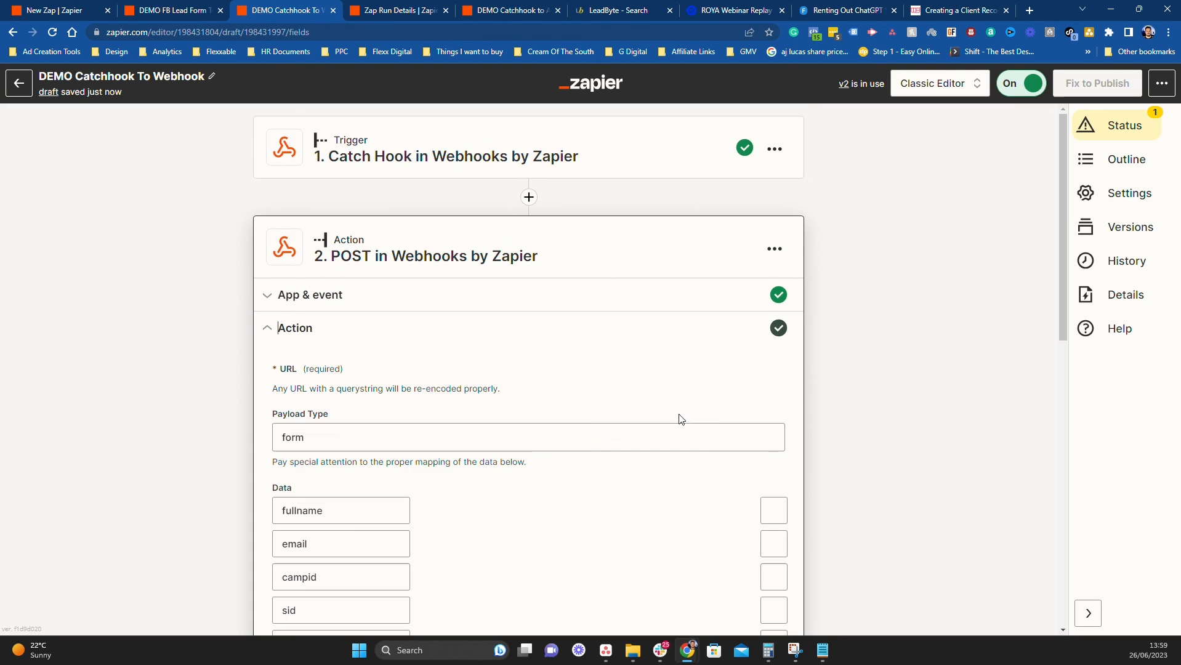
scroll(680, 417, down, 15)
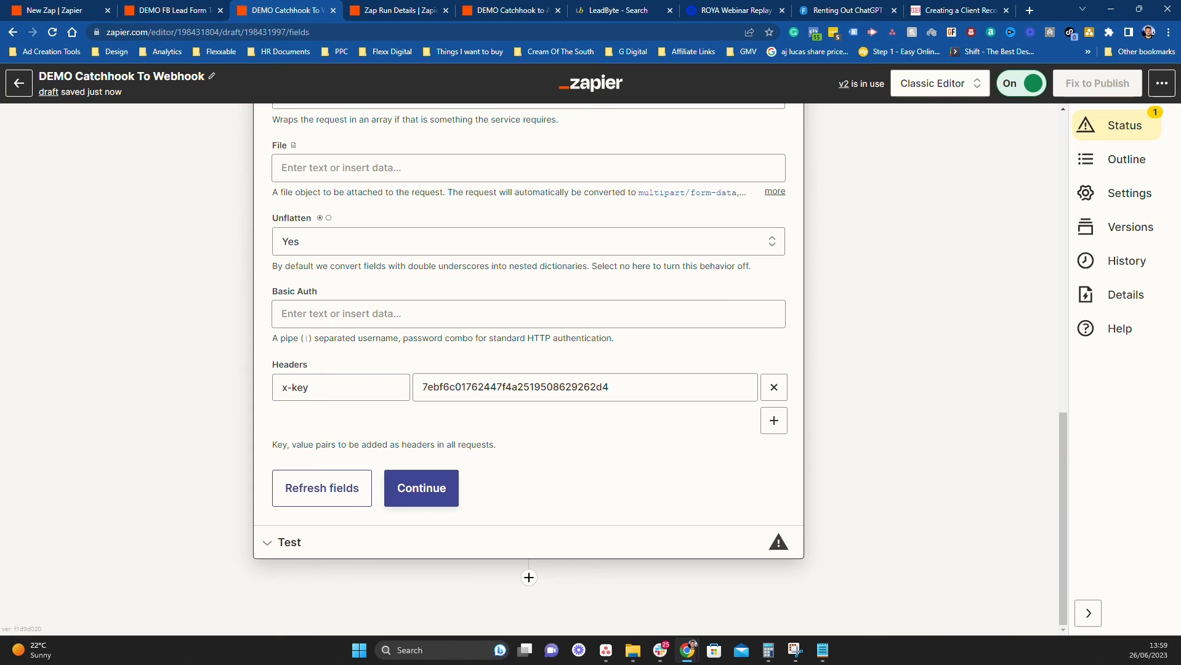
click(292, 387)
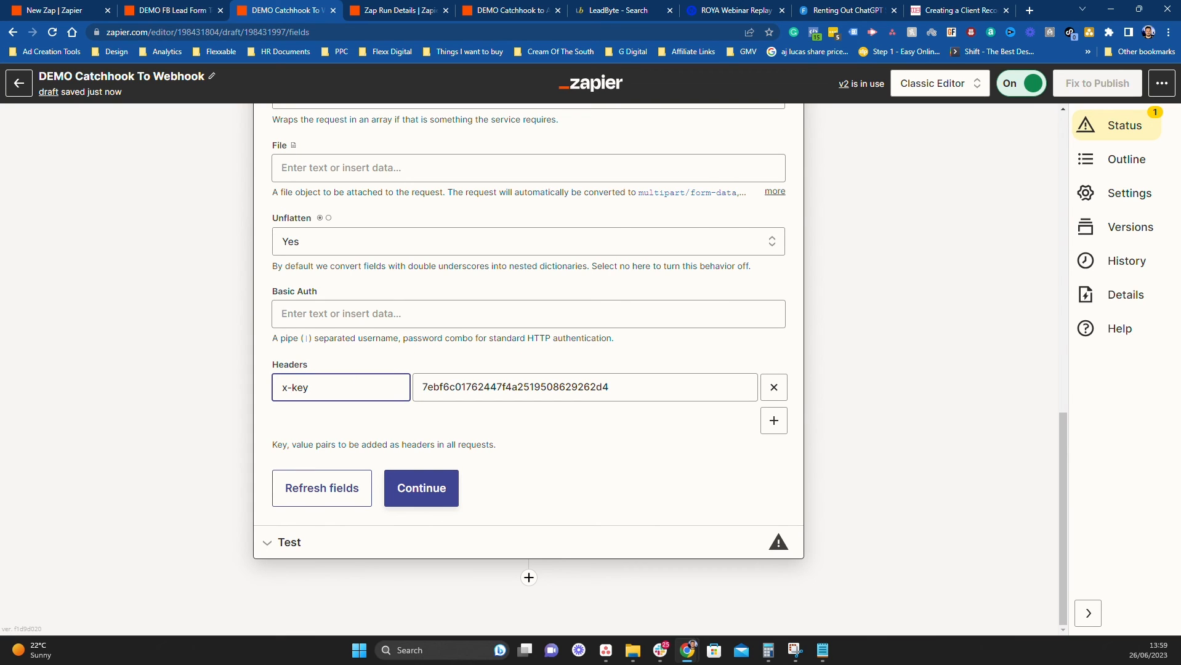
text(_)
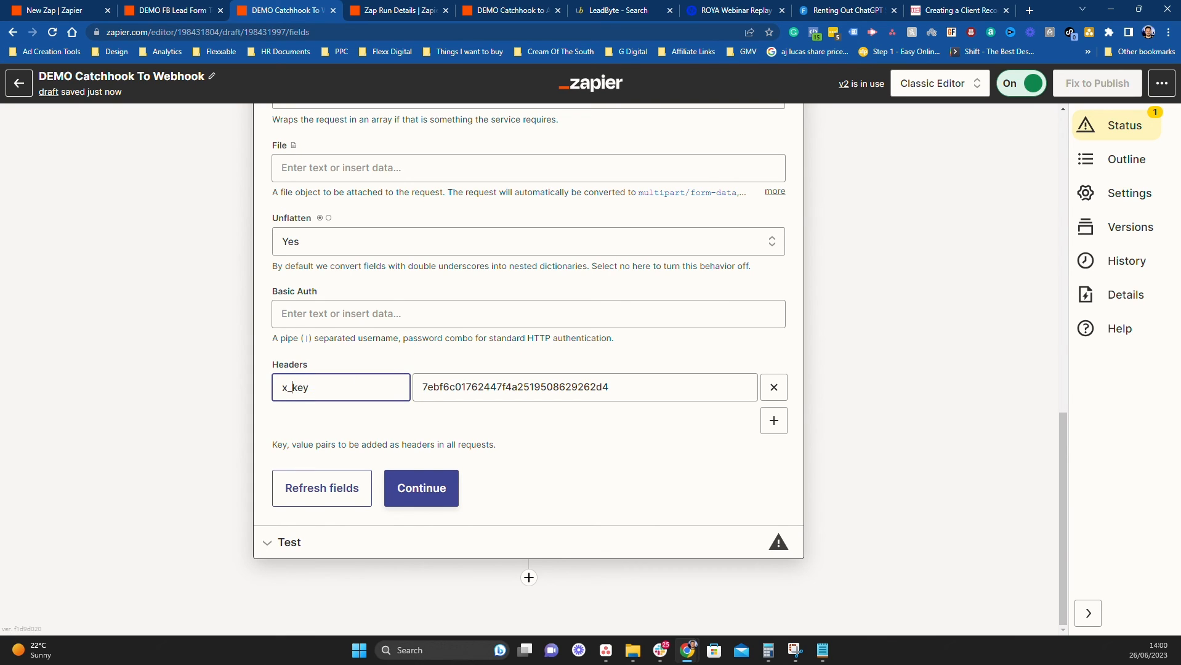
click(411, 488)
click(487, 496)
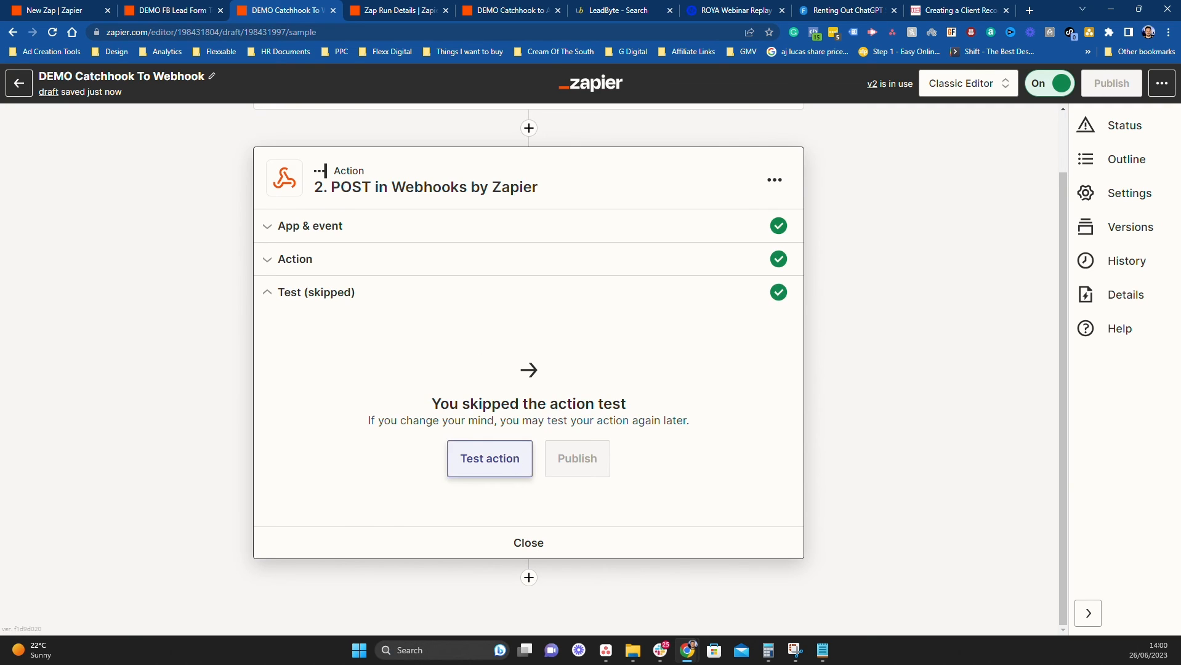
Resend the POST test to LeadByte, which returns Error code -2 for a duplicate lead
click(515, 463)
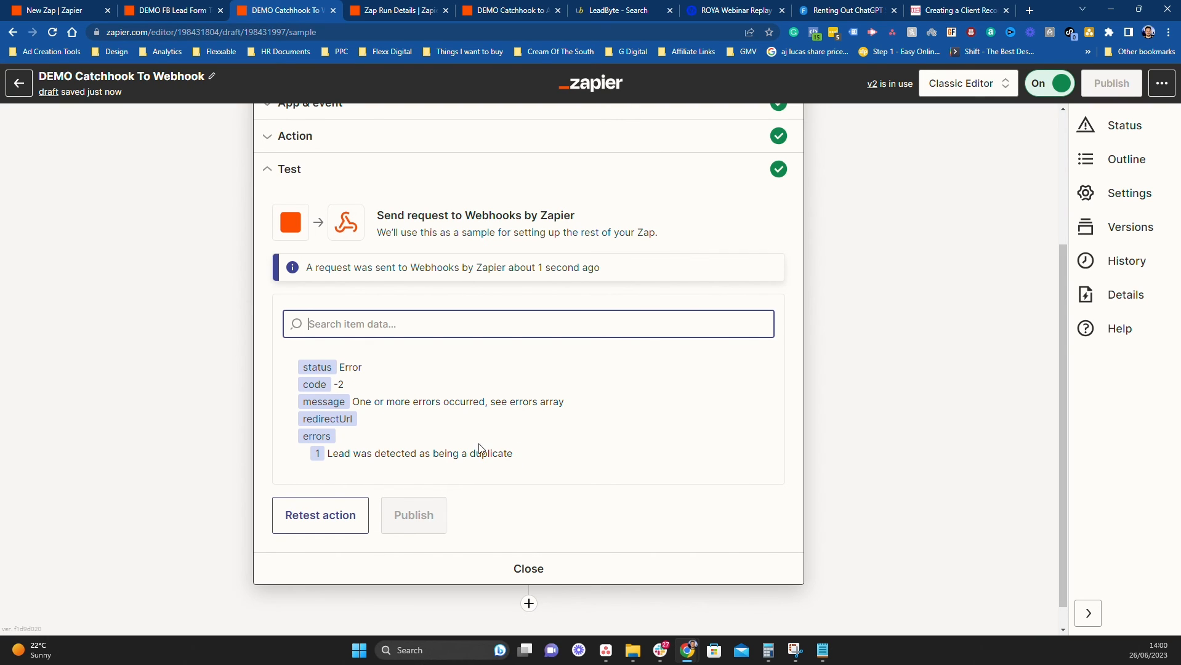
In LeadByte, delete the duplicate Test lead 3776 from CatchhookFromUnbounce, then go back to Zapier
click(592, 11)
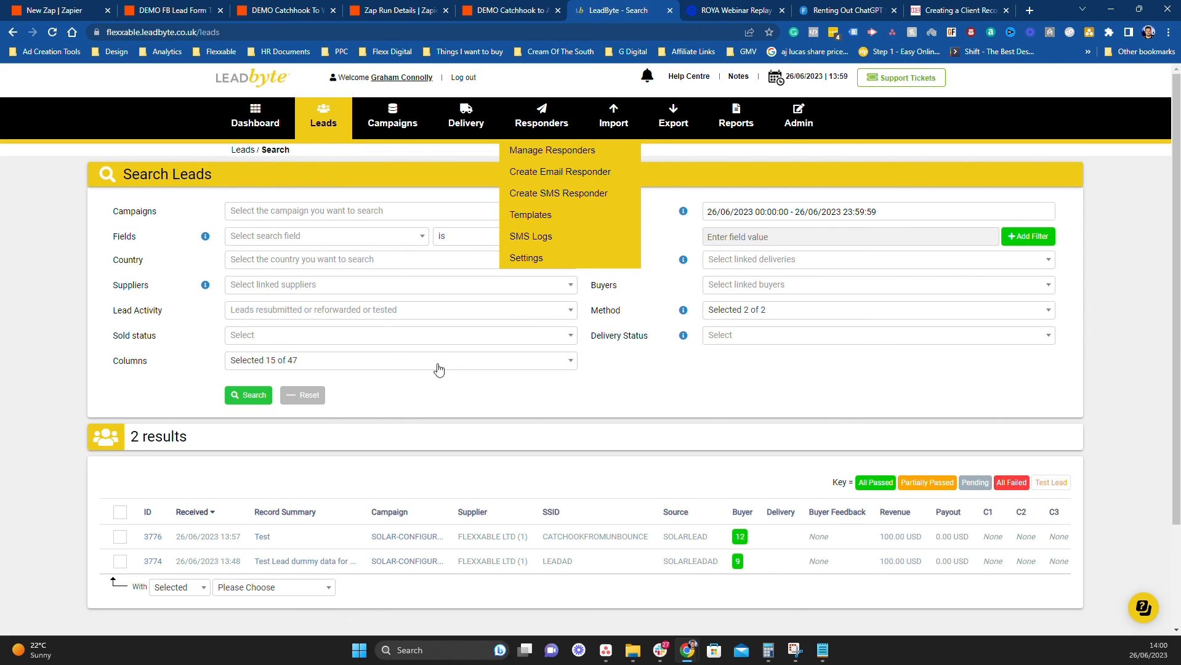
click(120, 536)
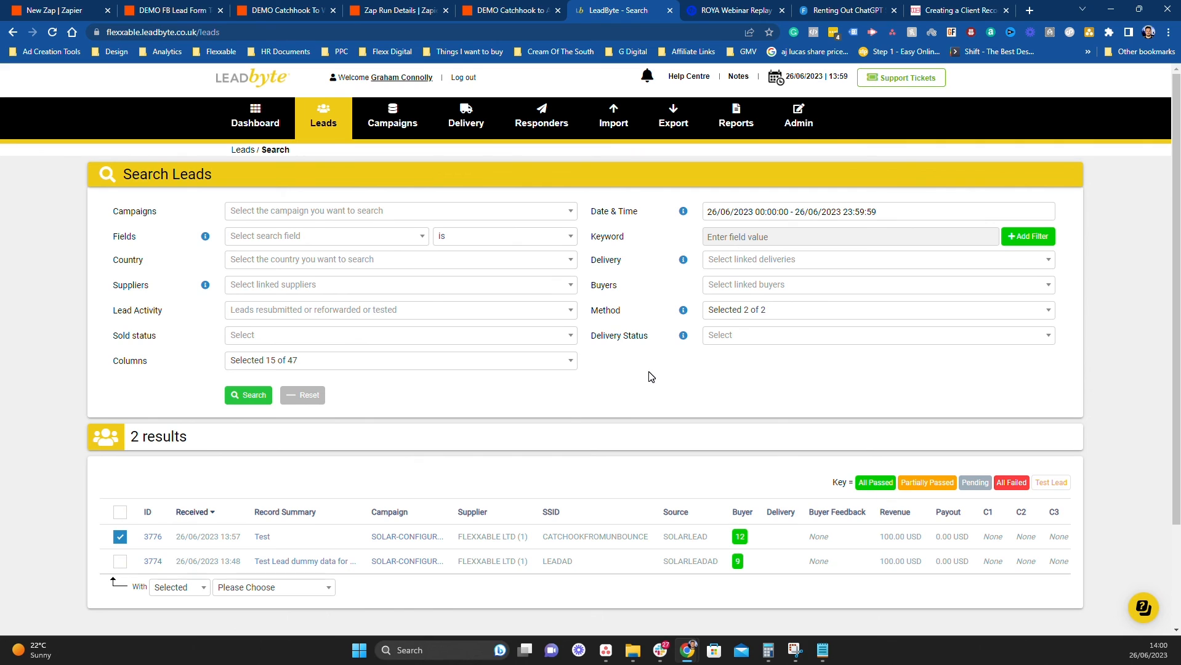
click(254, 588)
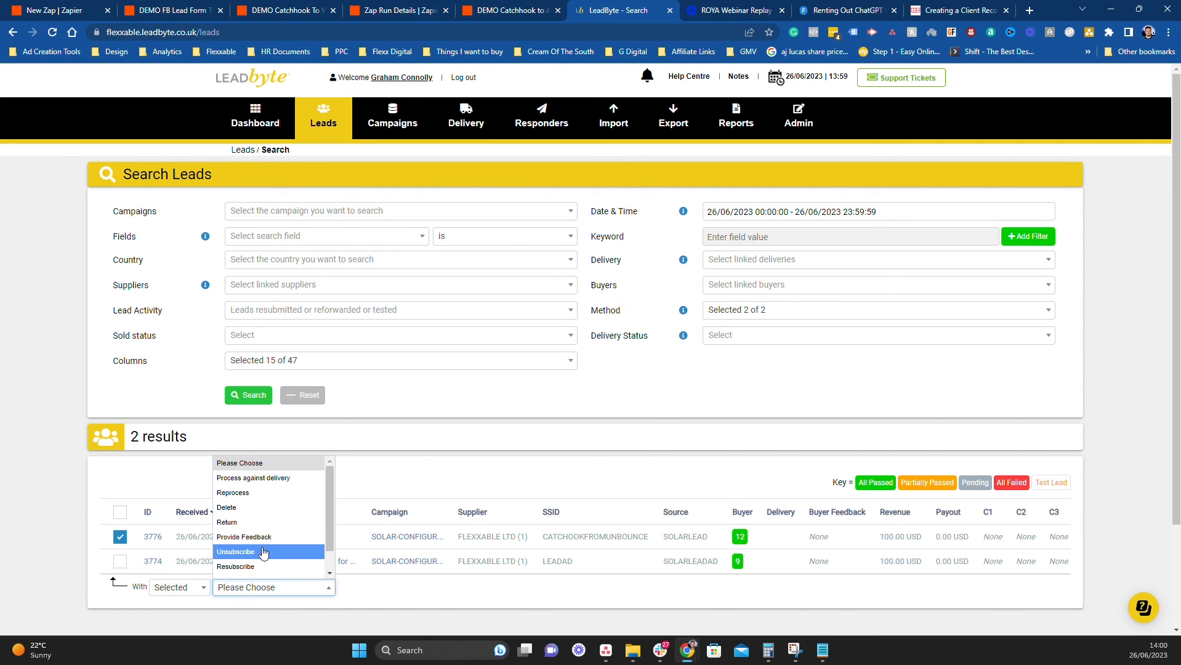
click(262, 508)
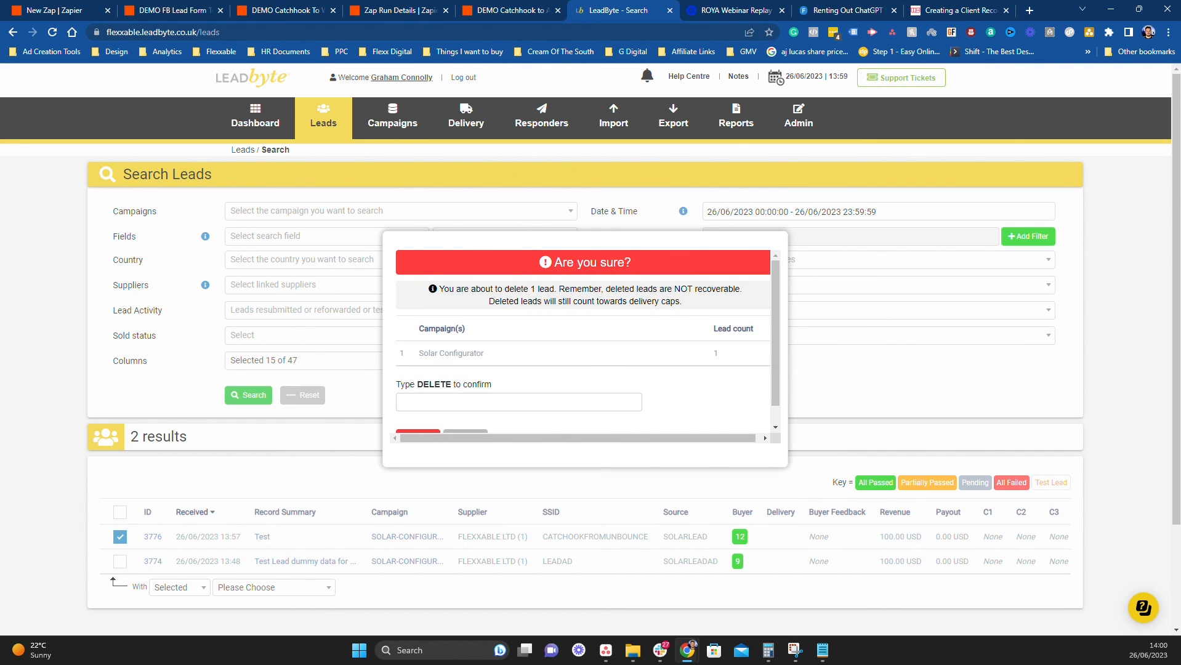
scroll(480, 400, down, 1)
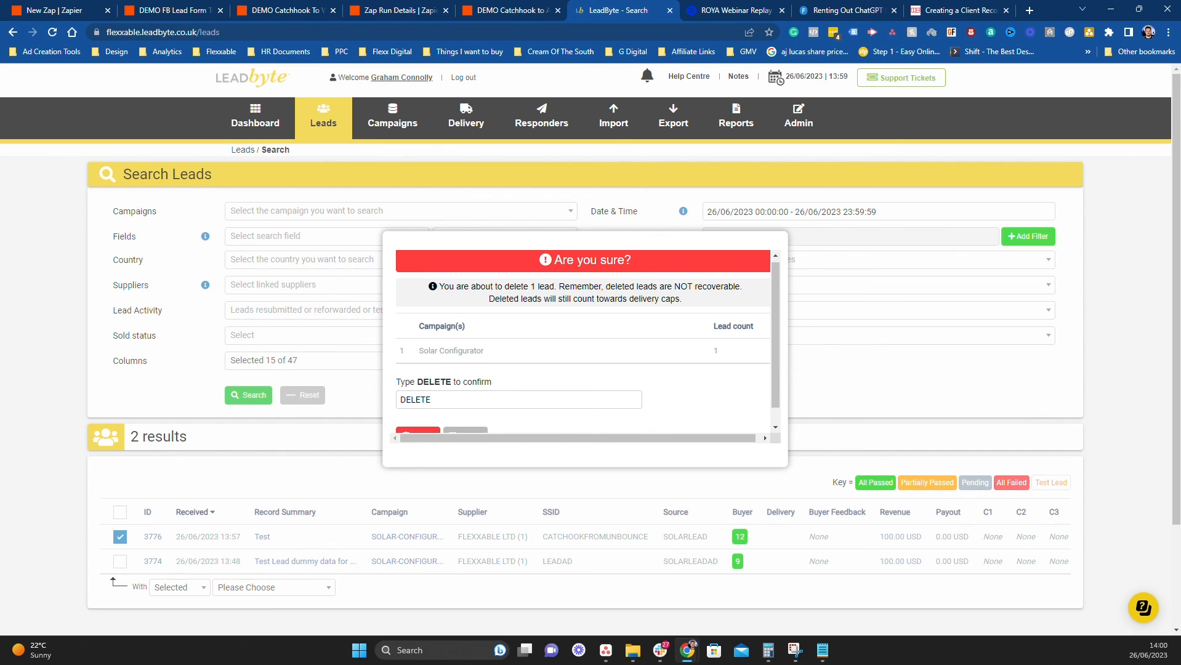
click(431, 412)
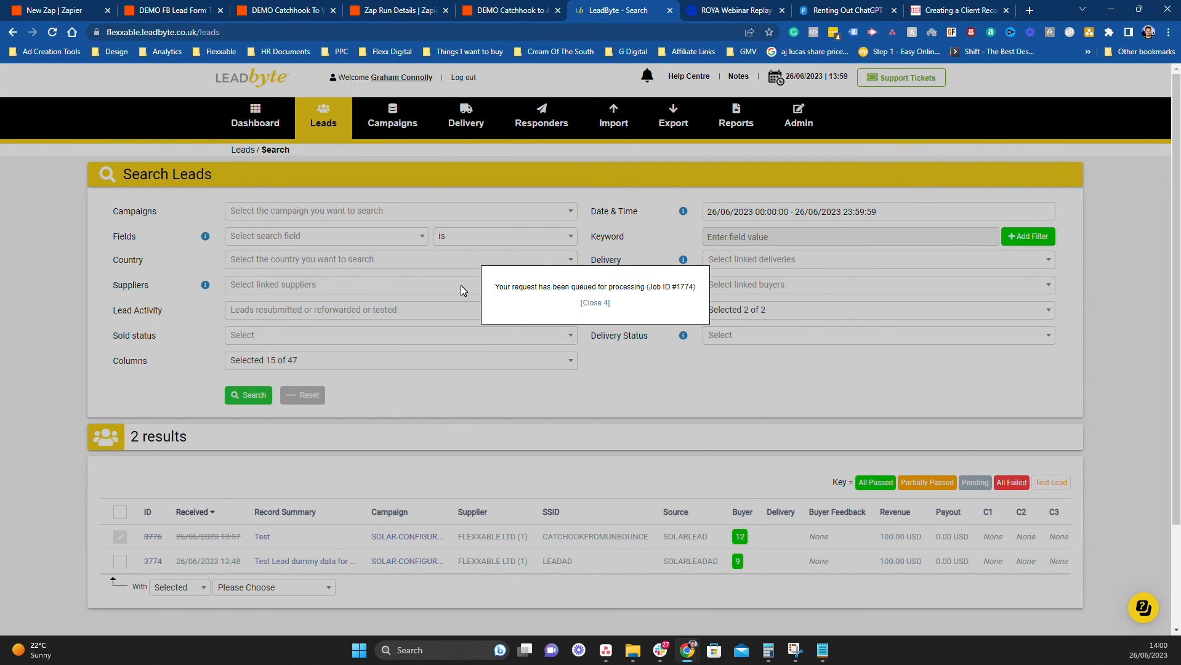
click(308, 8)
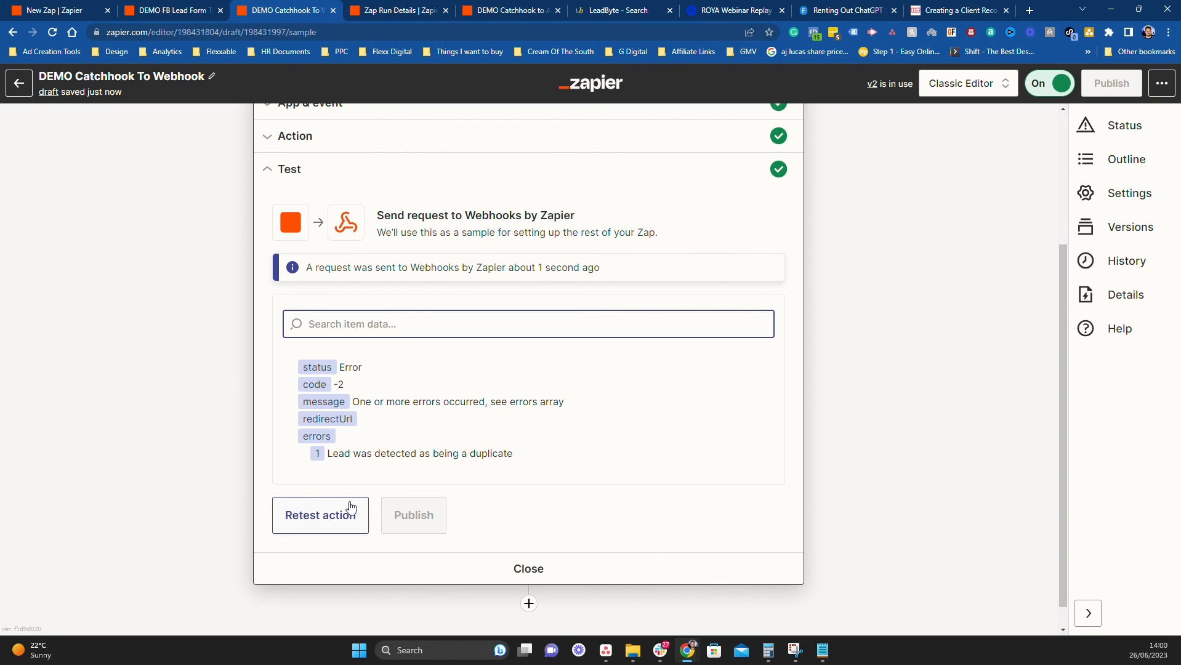
Retest the POST action for a Success response with a new lead ID, then expand its LeadByte settings
click(338, 521)
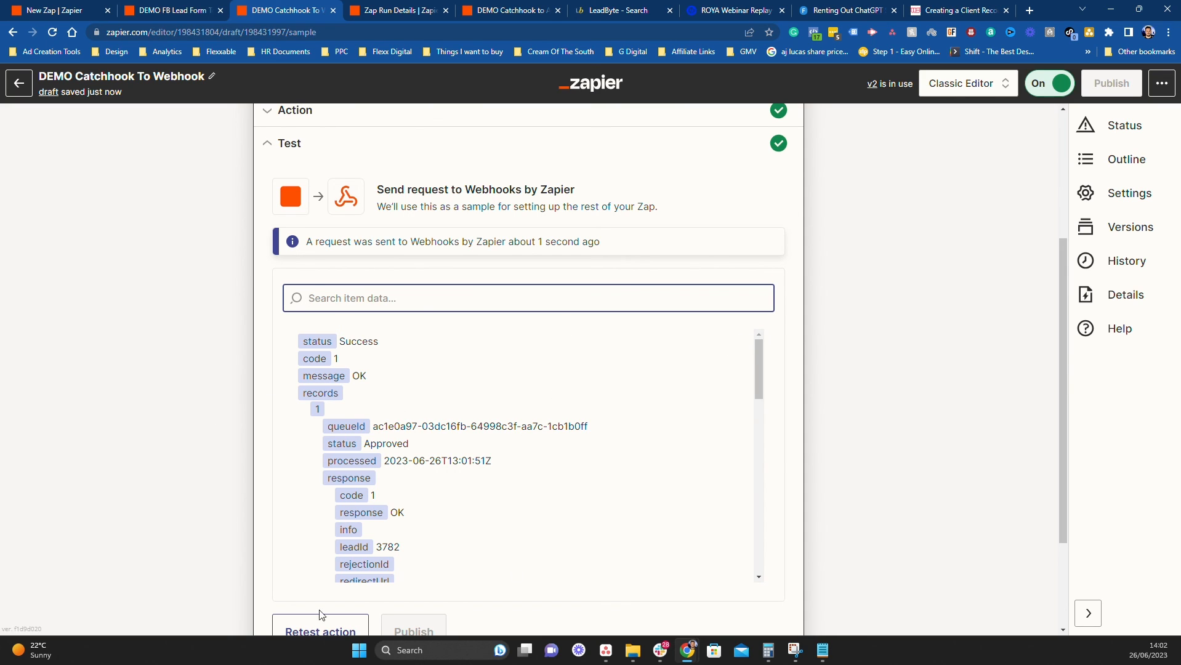
scroll(523, 345, down, 1)
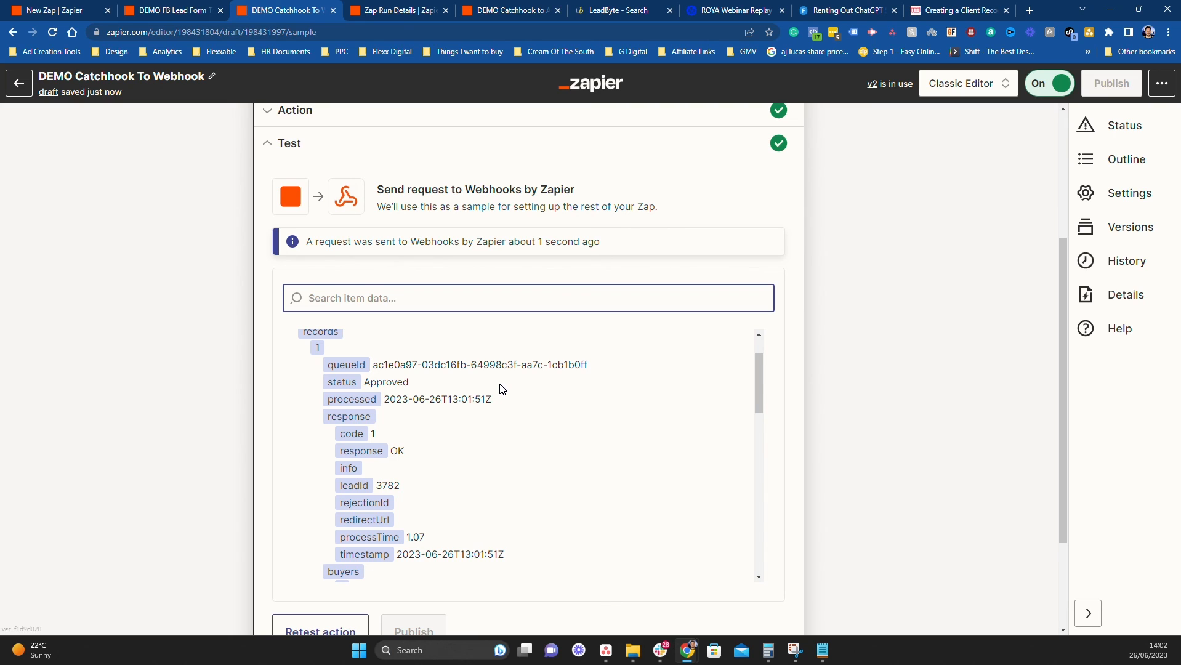
scroll(503, 388, up, 1)
scroll(369, 246, up, 2)
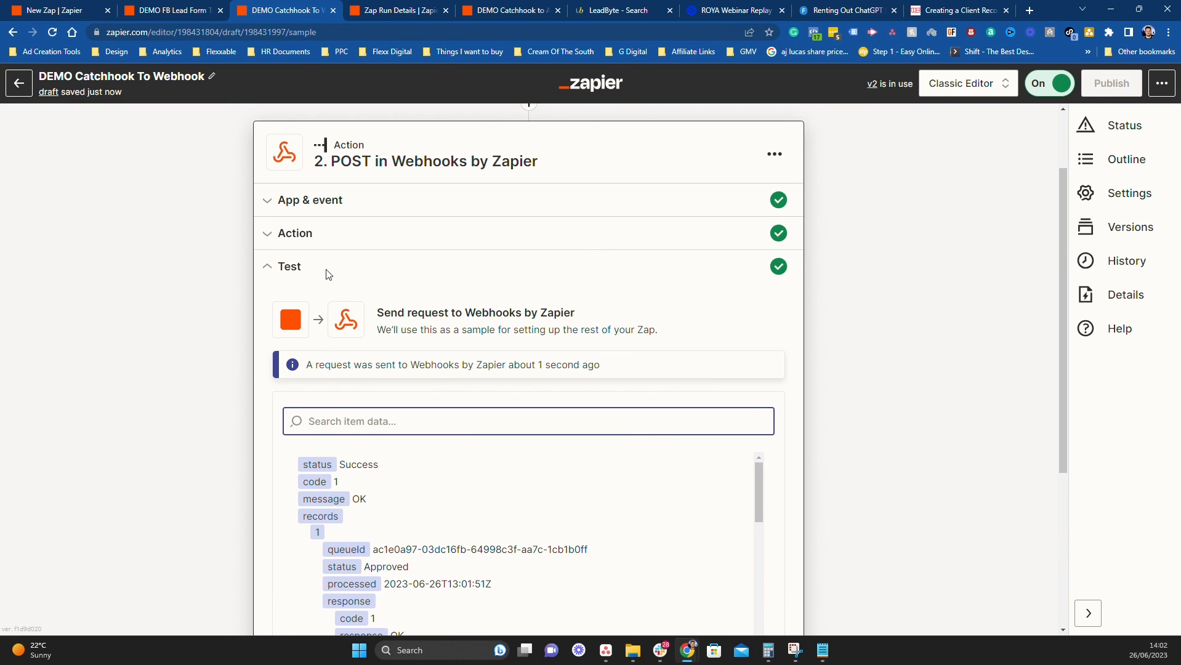
click(338, 237)
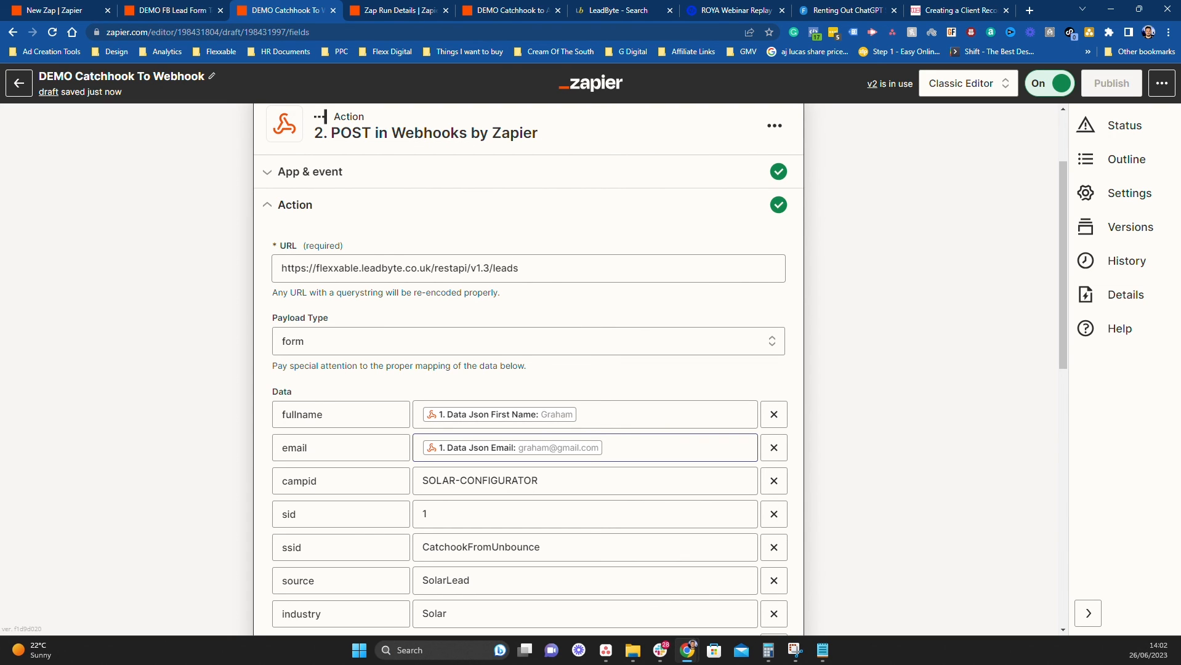
Check the x_key header and review the test result: Success, code 1, message OK, lead 3782
scroll(852, 482, down, 10)
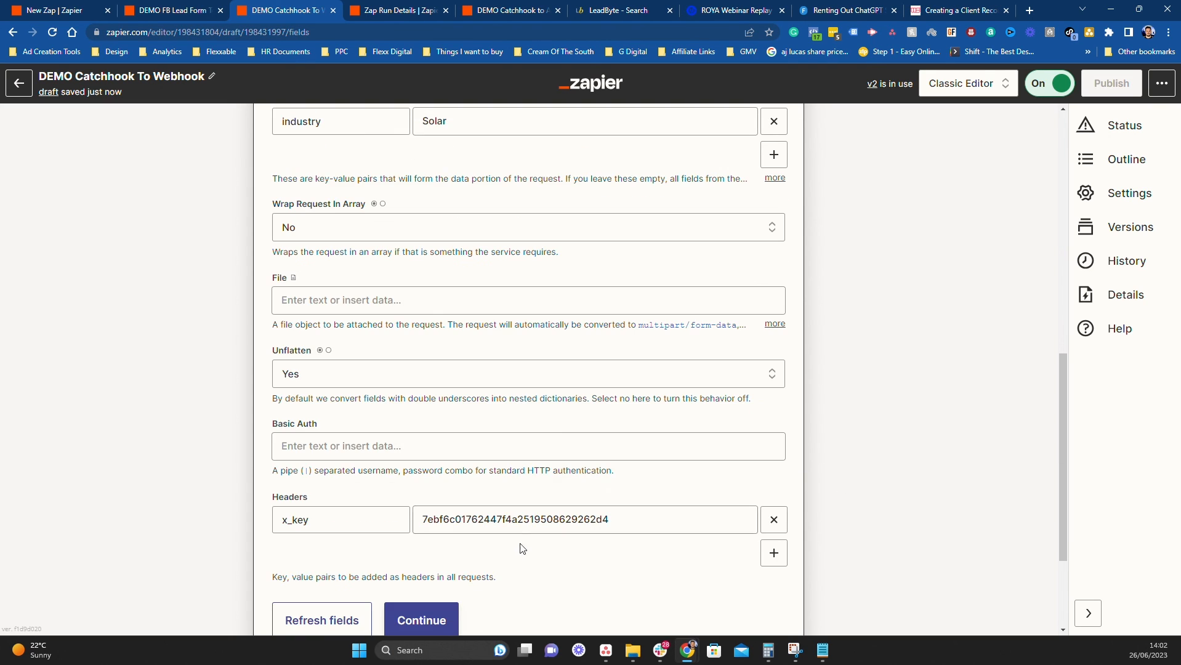
click(335, 551)
scroll(486, 382, down, 6)
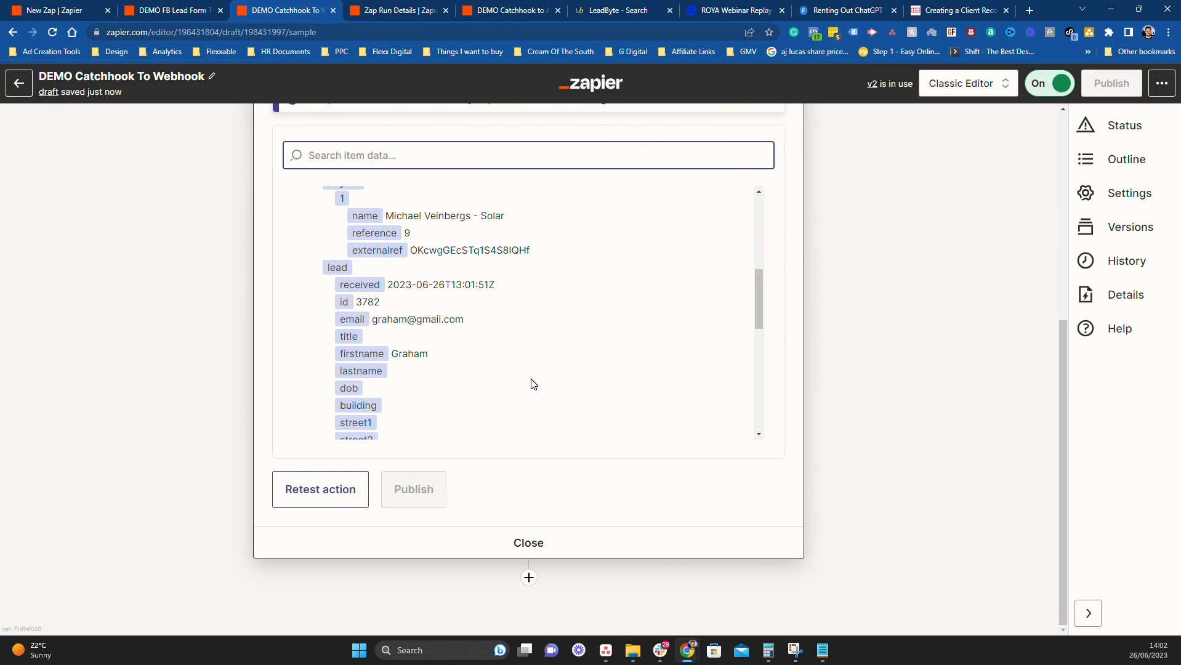
scroll(583, 474, up, 6)
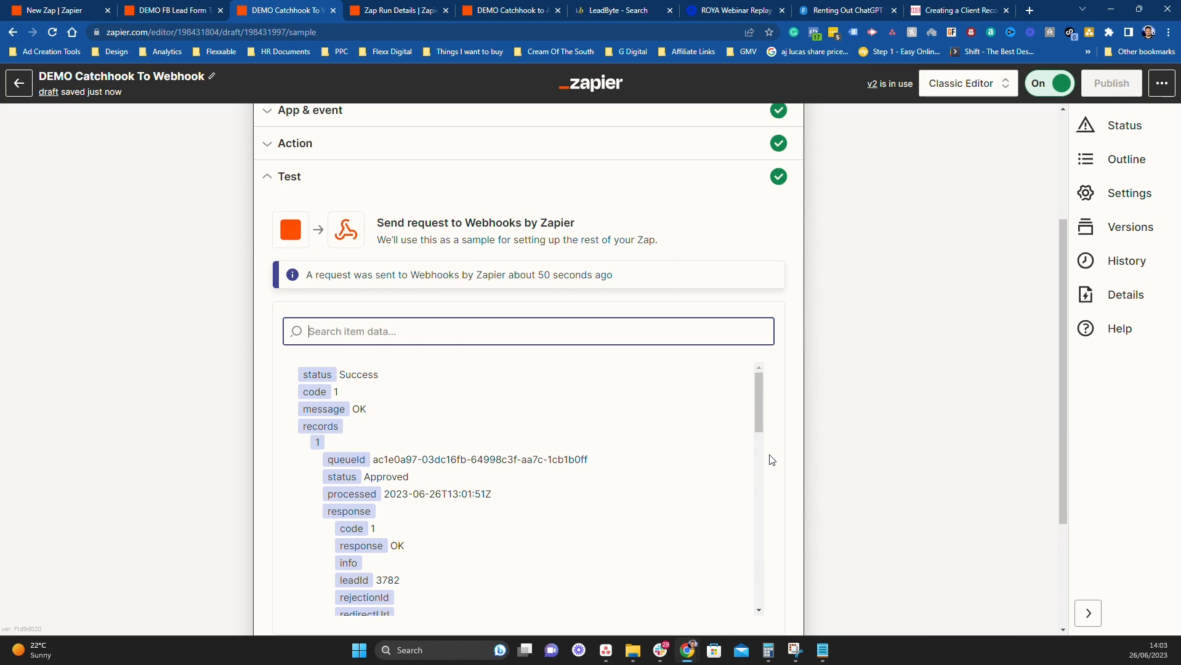
scroll(772, 461, up, 3)
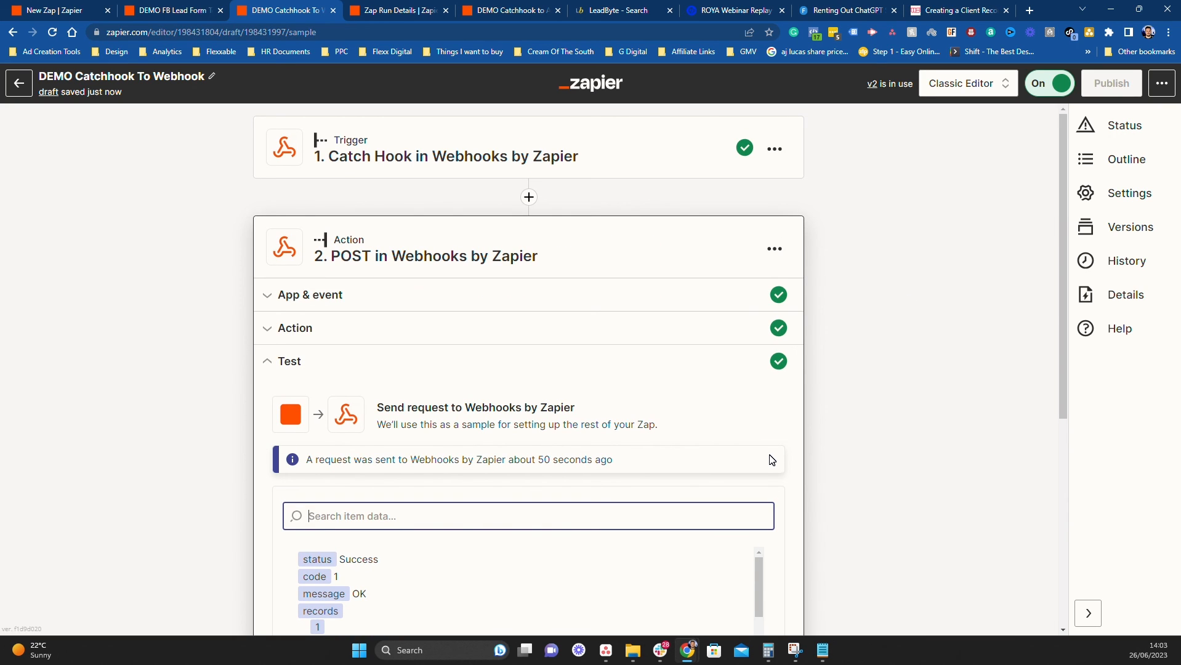